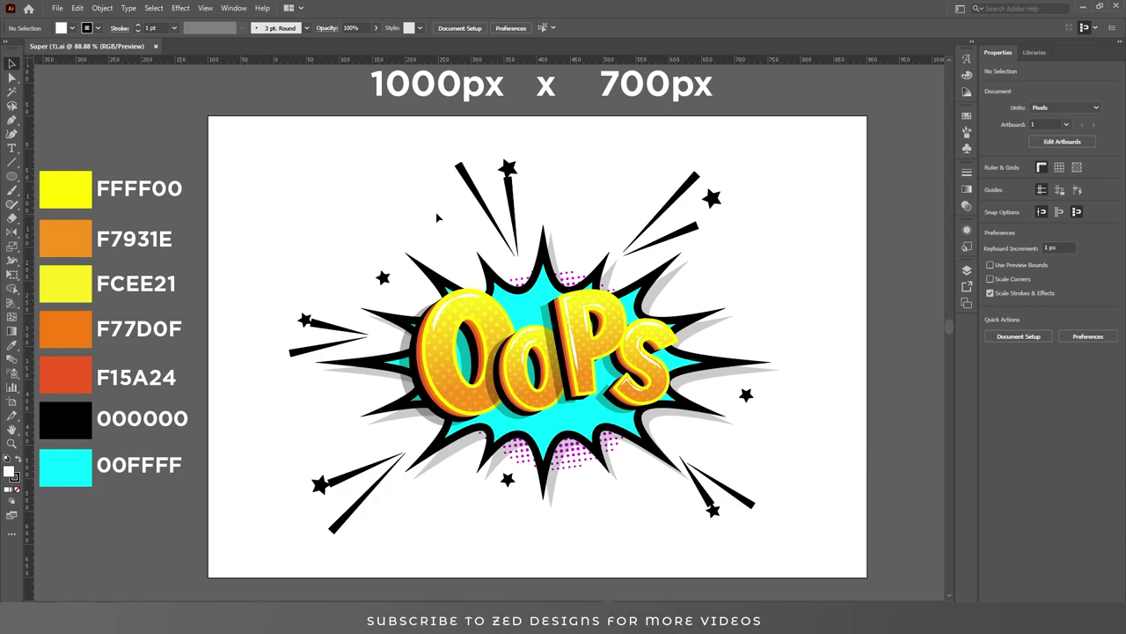
# Delete all of the finished Oops artwork from the artboard.
pyautogui.moveTo(269, 130); pyautogui.dragTo(787, 530)
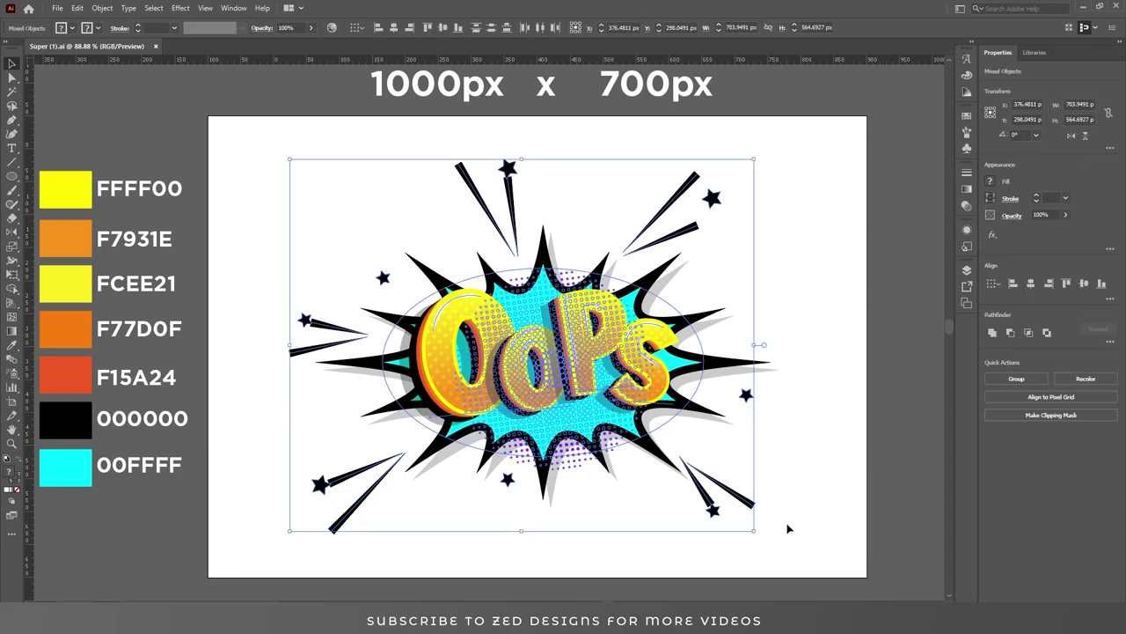
pyautogui.press('Delete')
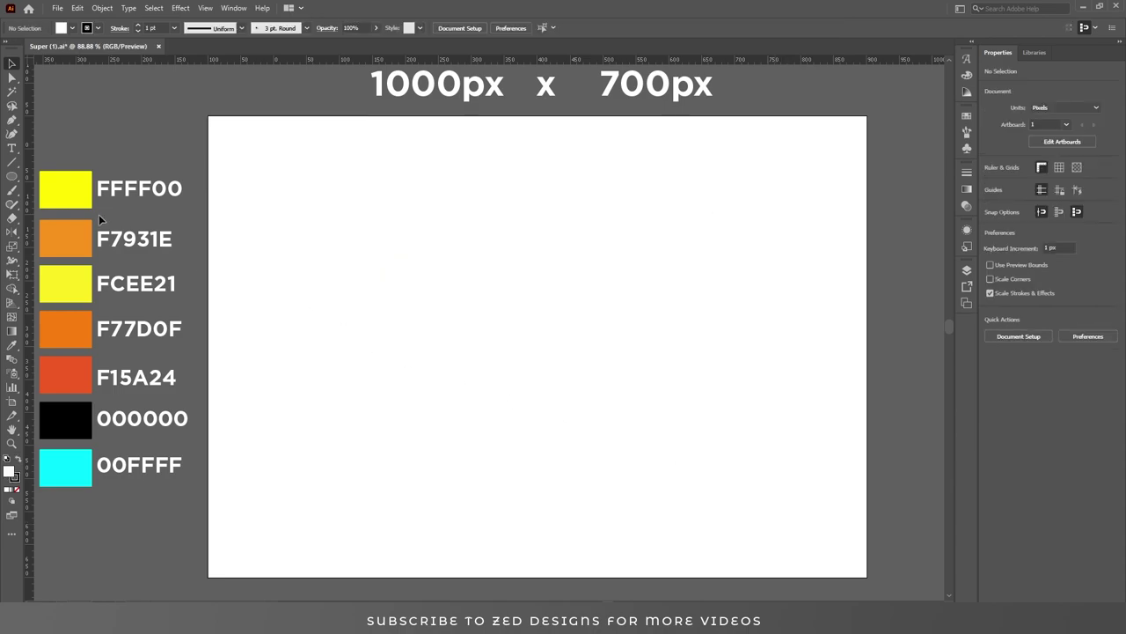
# Draw an ellipse 490 px wide and 290 px high and centre it horizontally and vertically on the artboard.
pyautogui.click(11, 177)
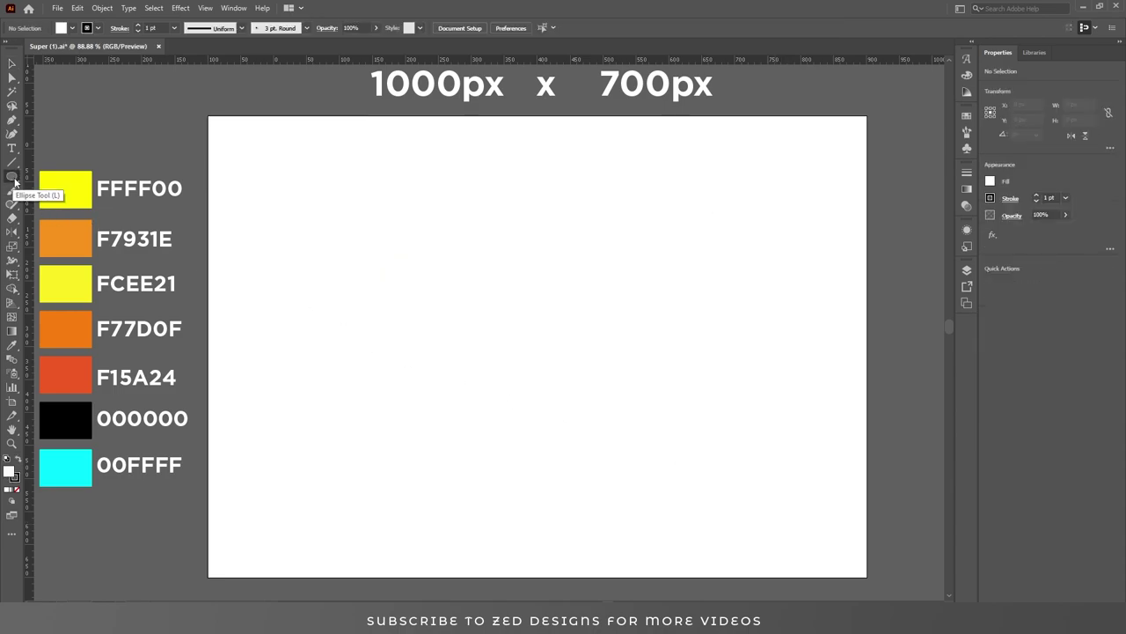
pyautogui.click(505, 307)
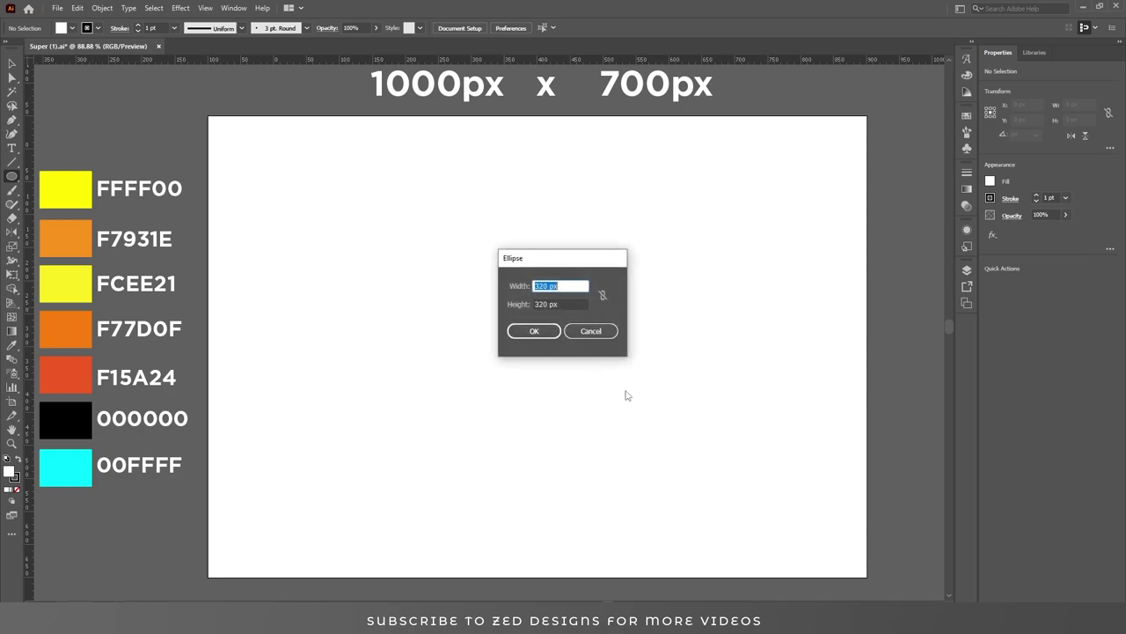
pyautogui.write('490')
pyautogui.press('Tab')
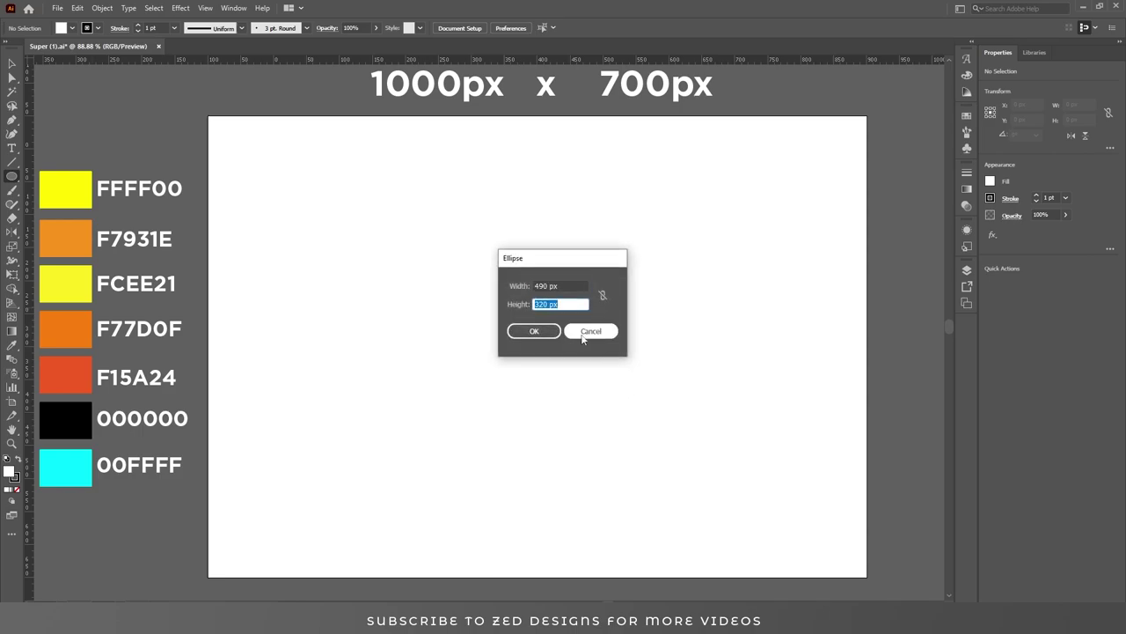
pyautogui.write('290')
pyautogui.click(537, 333)
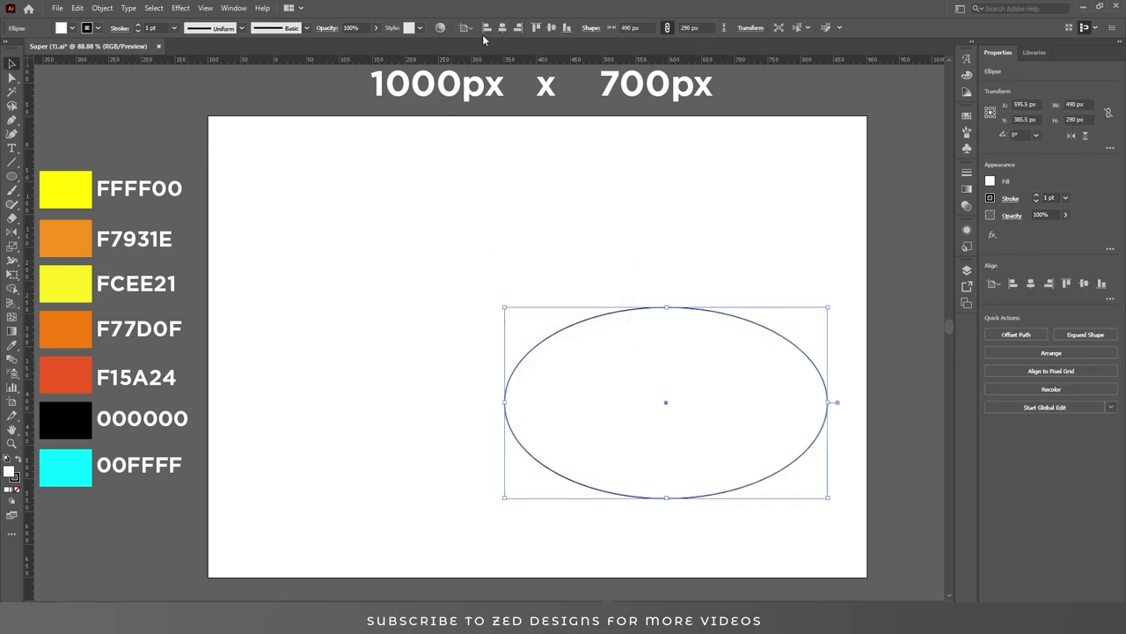
pyautogui.click(502, 28)
pyautogui.click(550, 27)
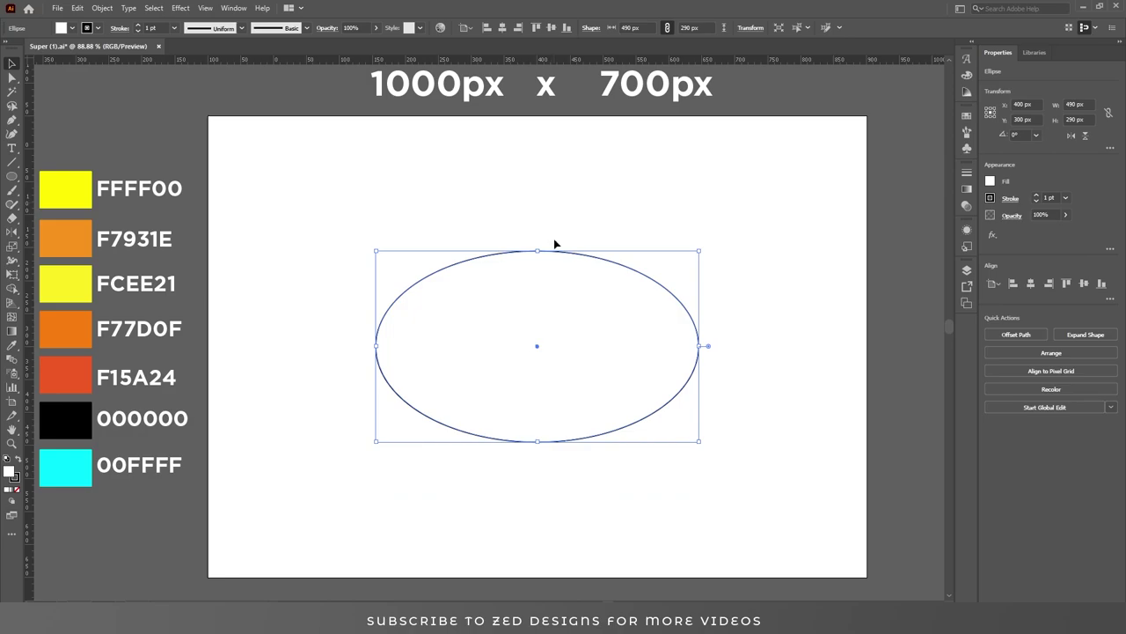
# Remove both the stroke and the fill from the ellipse.
pyautogui.click(9, 490)
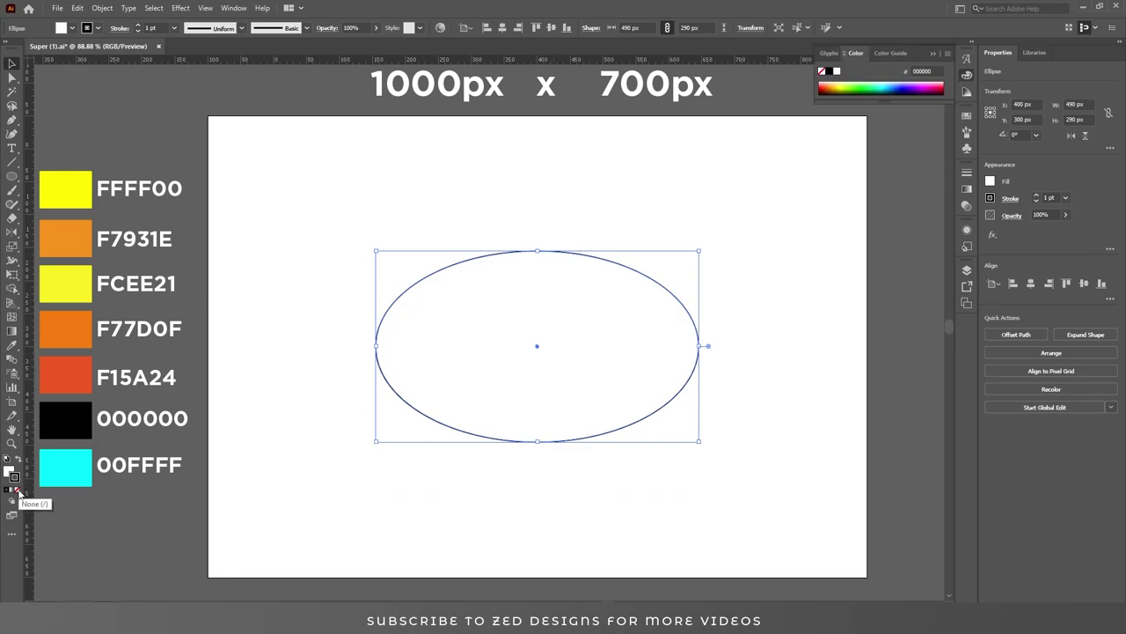
pyautogui.click(18, 491)
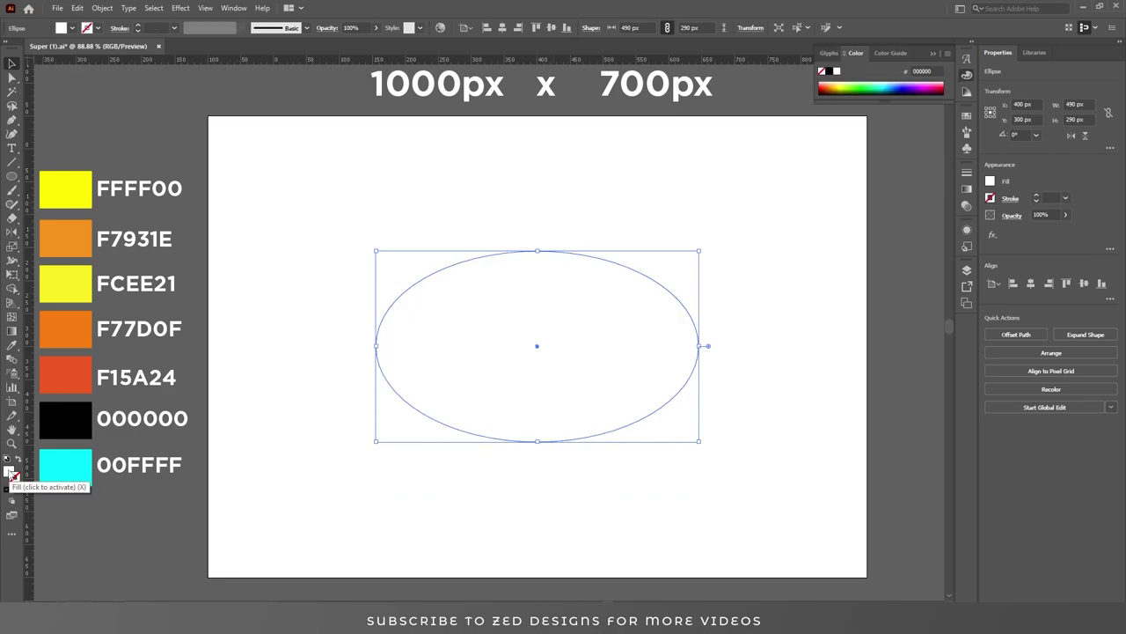
pyautogui.click(10, 474)
pyautogui.click(17, 491)
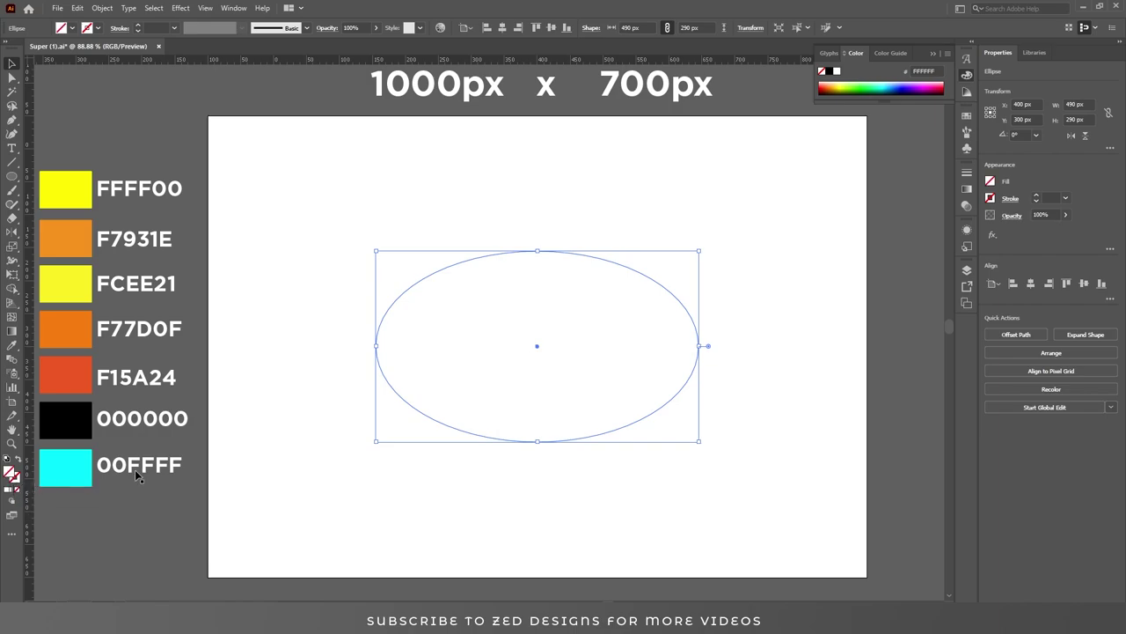
# Add a new black fill to the ellipse's appearance and delete its original empty fill.
pyautogui.click(968, 230)
pyautogui.click(968, 230)
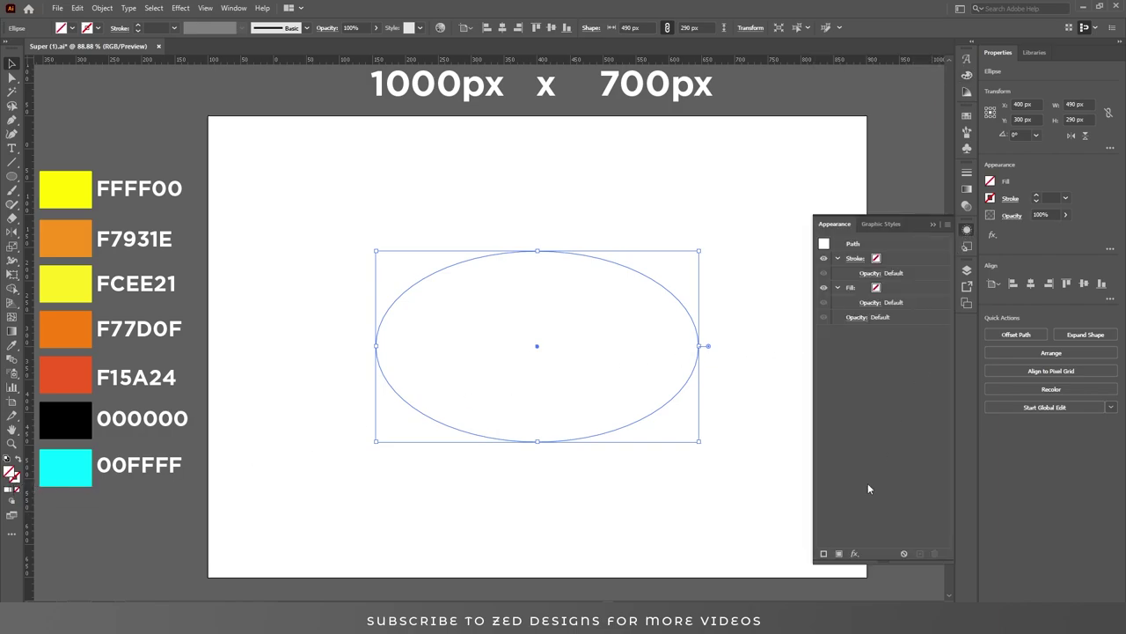
pyautogui.click(840, 554)
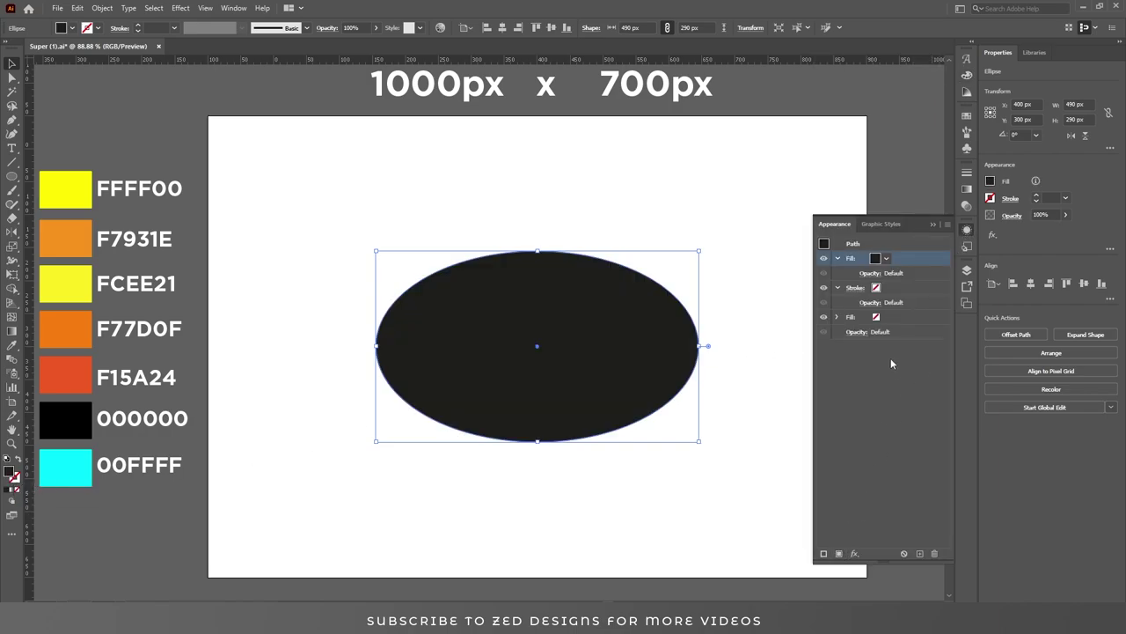
pyautogui.click(925, 318)
pyautogui.click(935, 553)
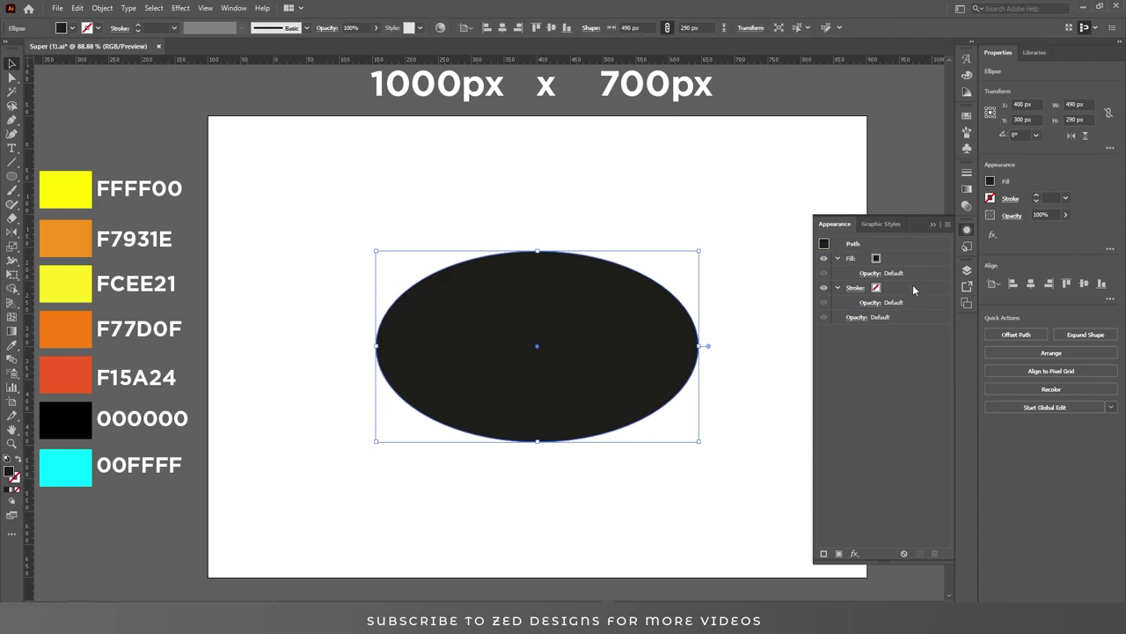
# Apply a Zig Zag effect to the black fill with size 11 px, 3 ridges per segment and smooth points.
pyautogui.click(914, 258)
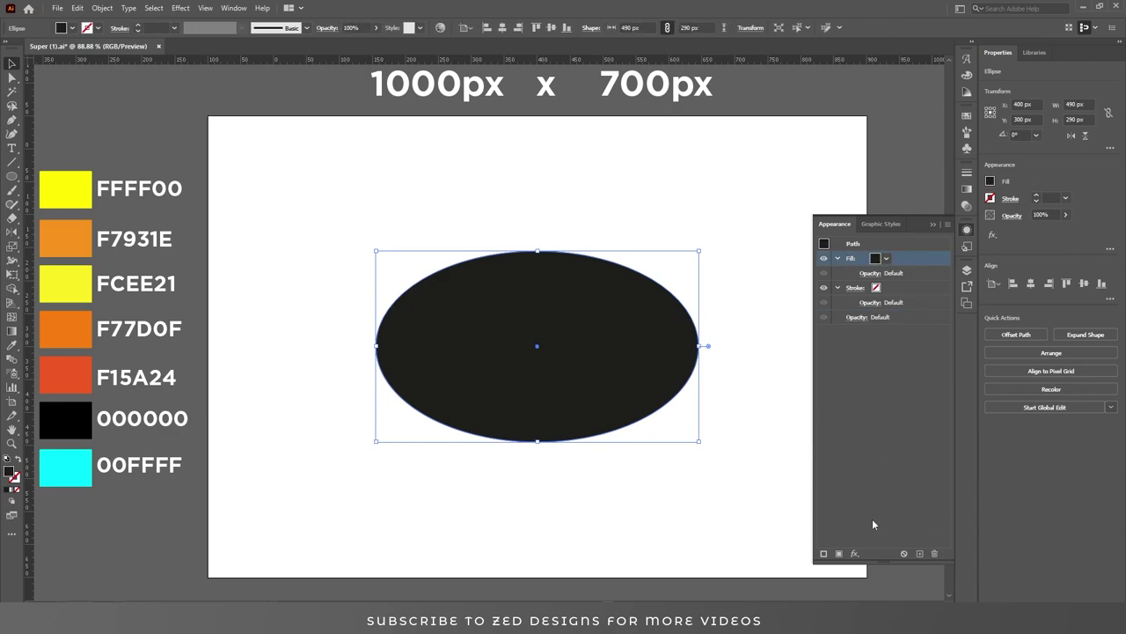
pyautogui.click(855, 553)
pyautogui.moveTo(935, 317)
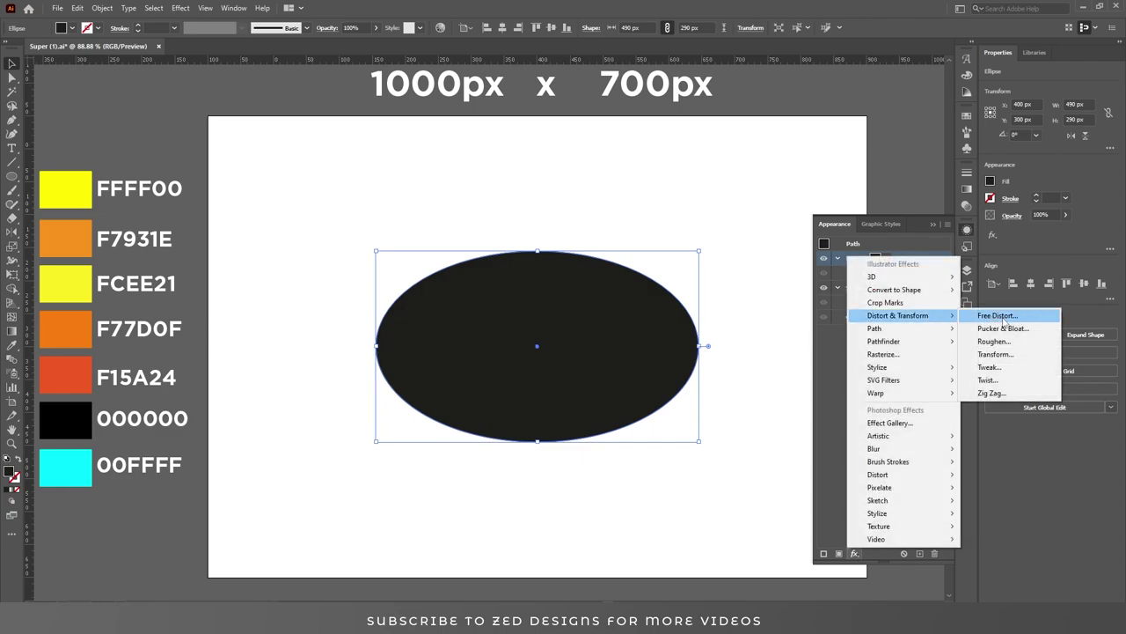
pyautogui.click(991, 393)
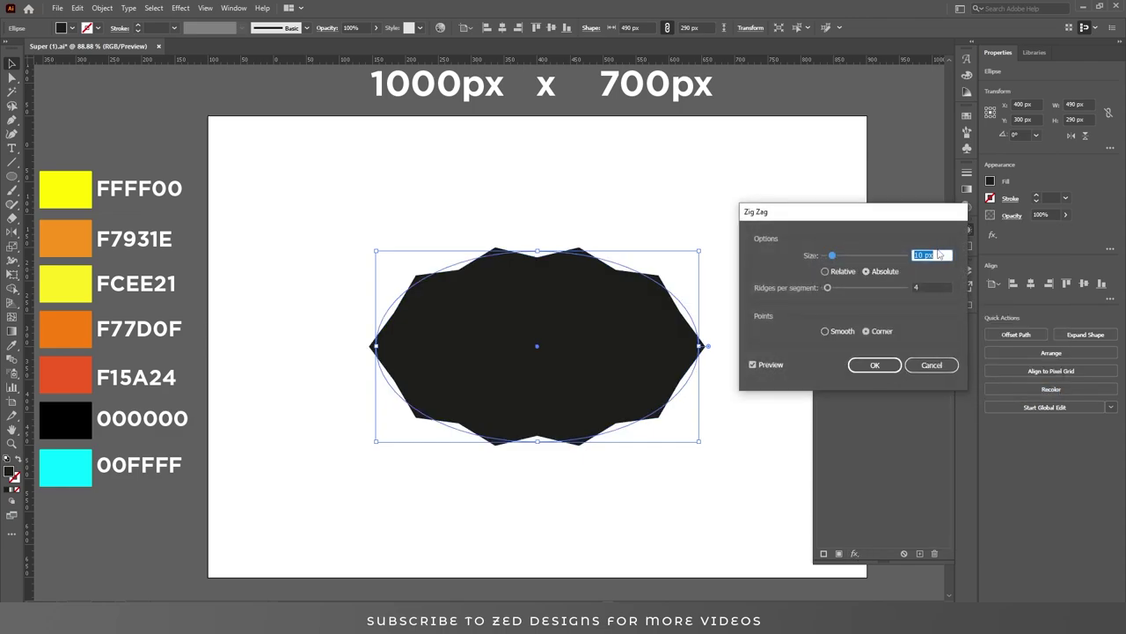
pyautogui.write('11')
pyautogui.press('Tab')
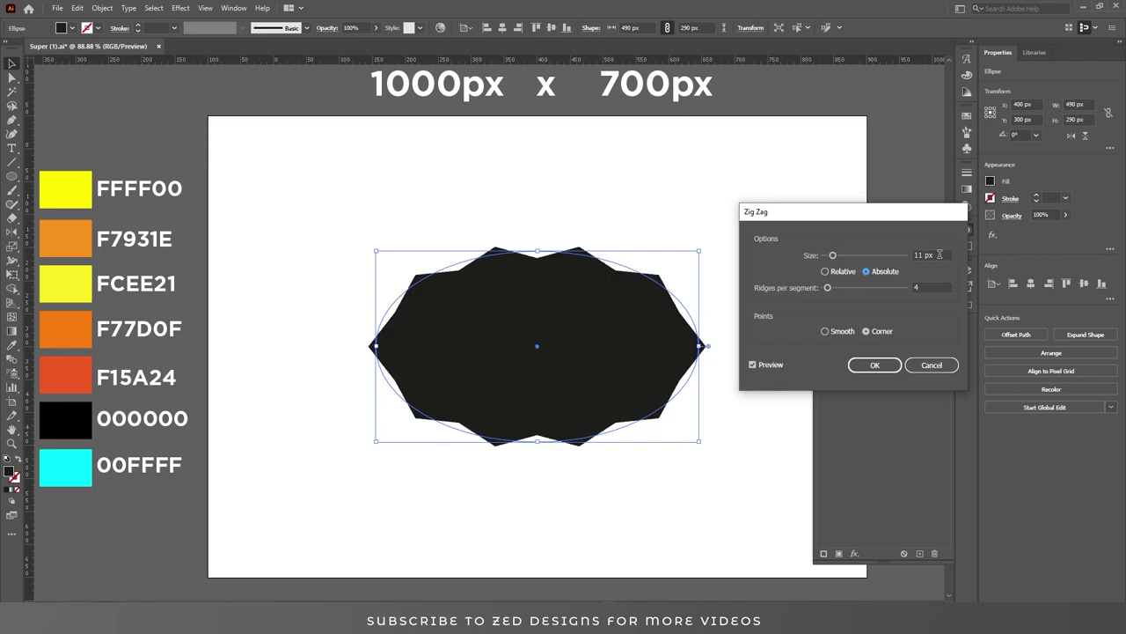
pyautogui.click(933, 286)
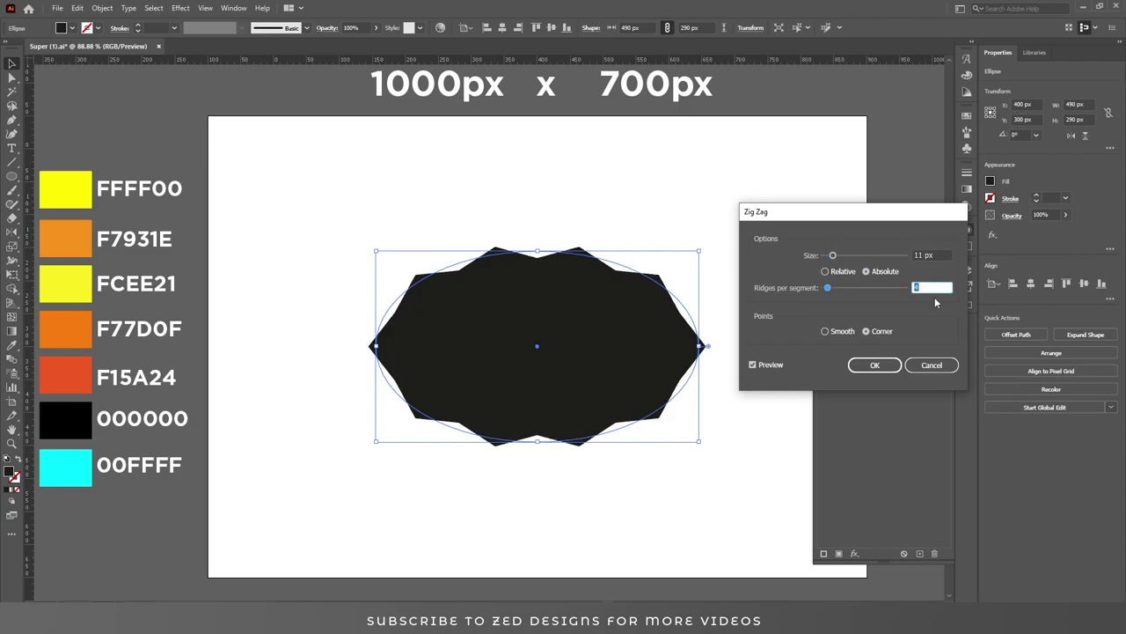
pyautogui.write('3')
pyautogui.click(825, 330)
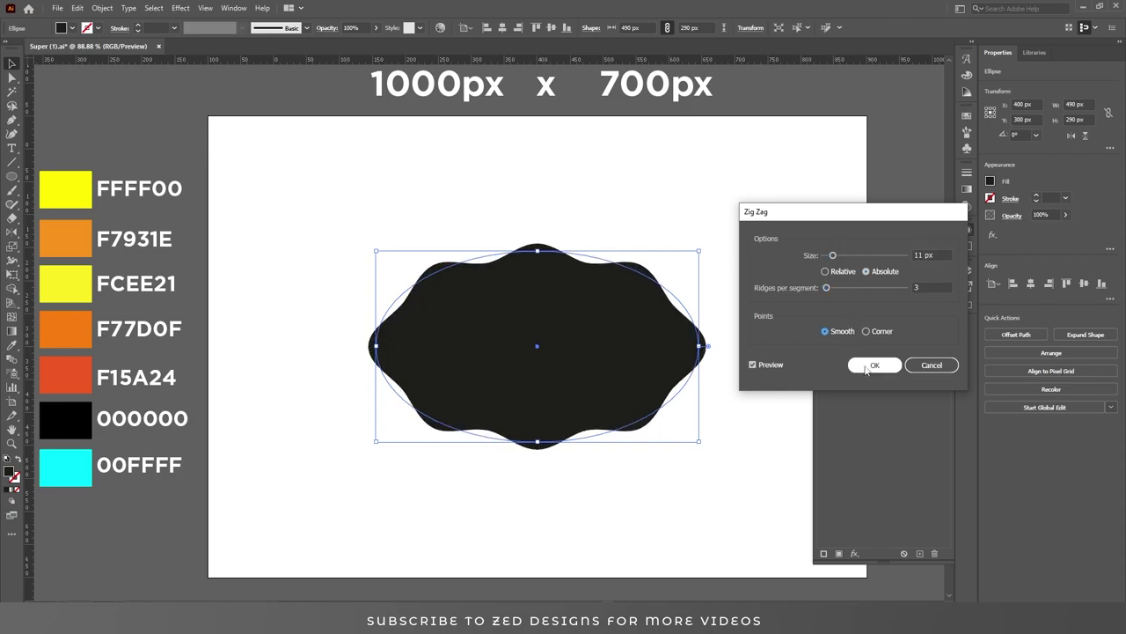
pyautogui.click(874, 365)
# Add a Pucker & Bloat effect of -35% to the black fill to form burst spikes.
pyautogui.click(837, 258)
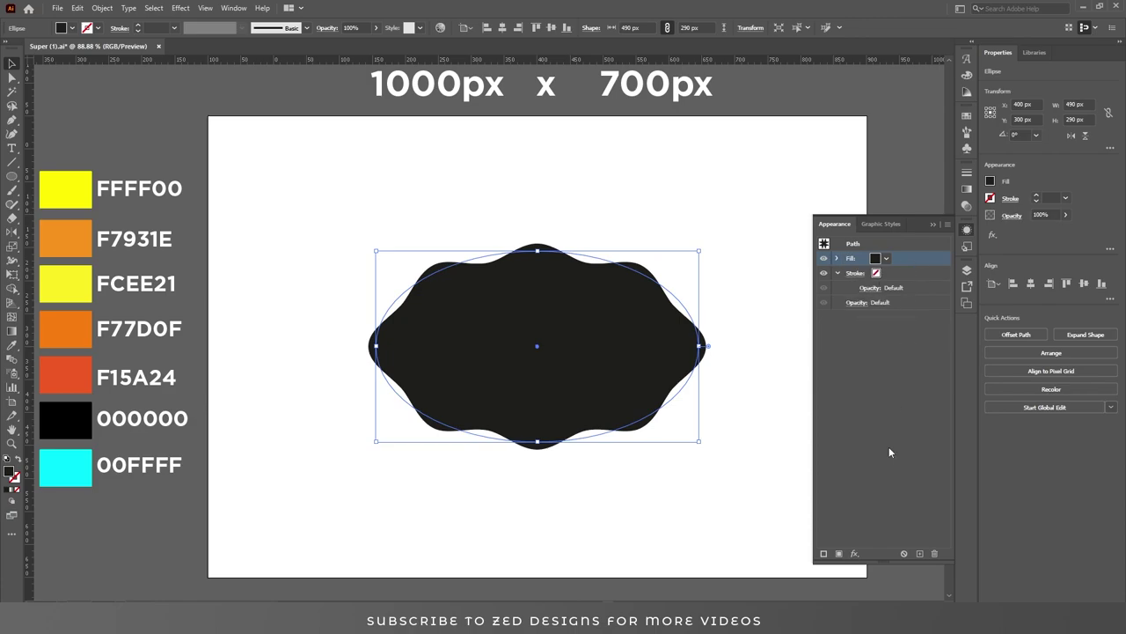
pyautogui.click(854, 553)
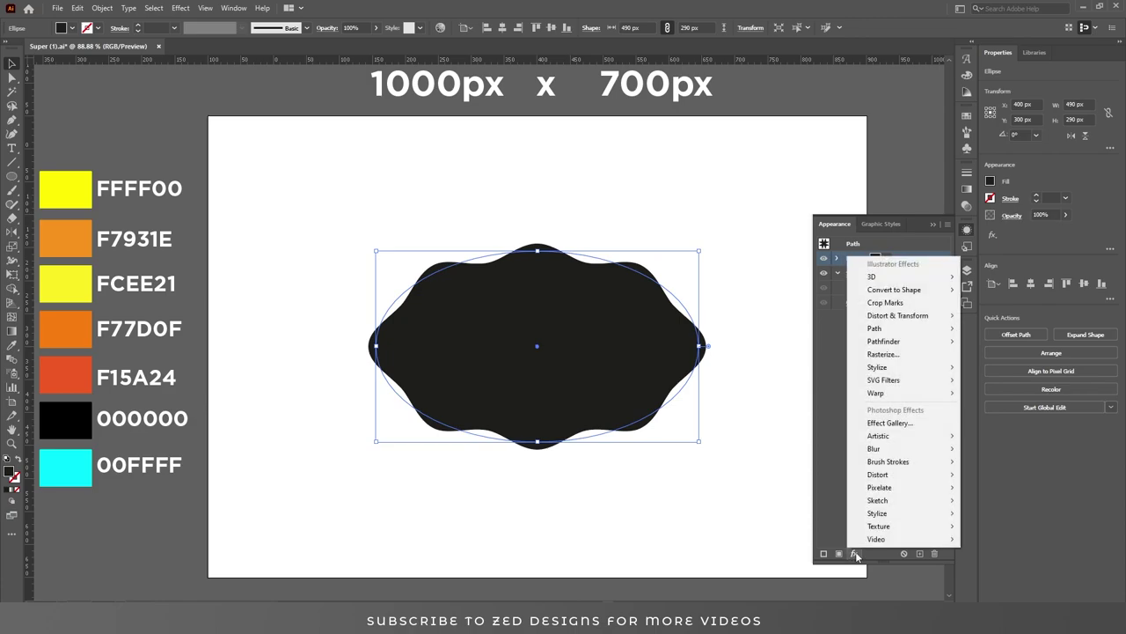
pyautogui.moveTo(935, 317)
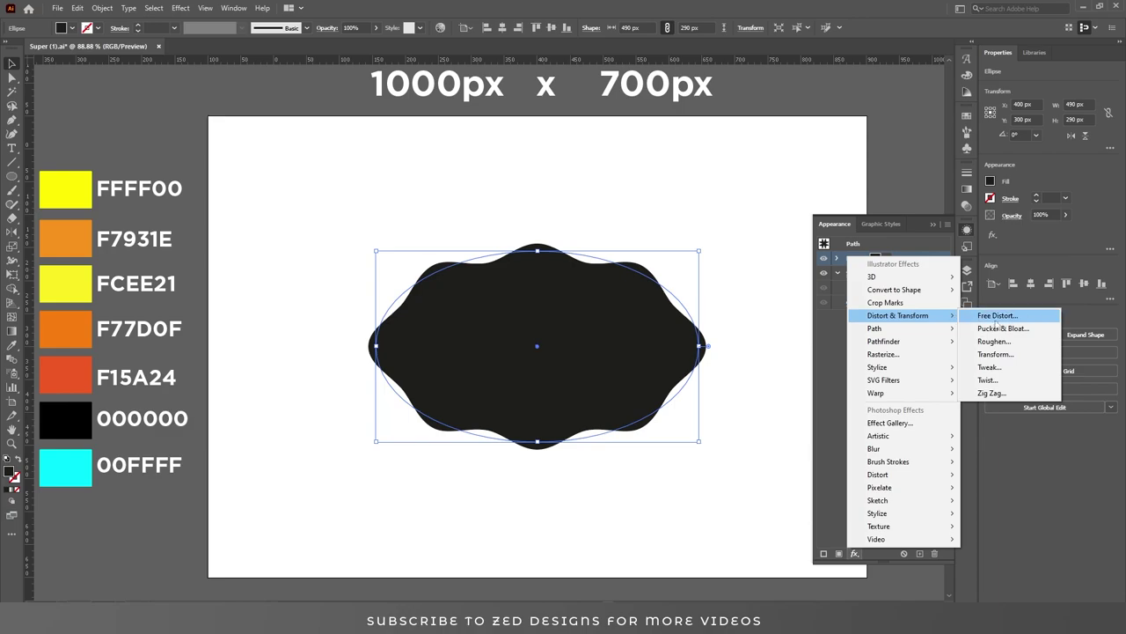
pyautogui.click(997, 330)
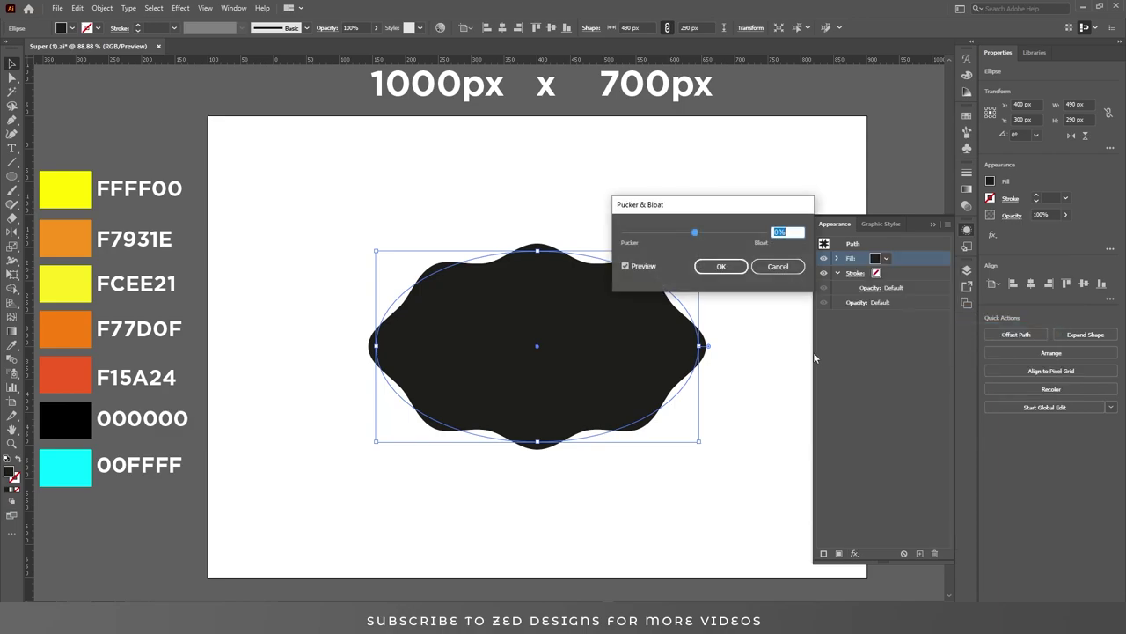
pyautogui.write('-35')
pyautogui.press('Tab')
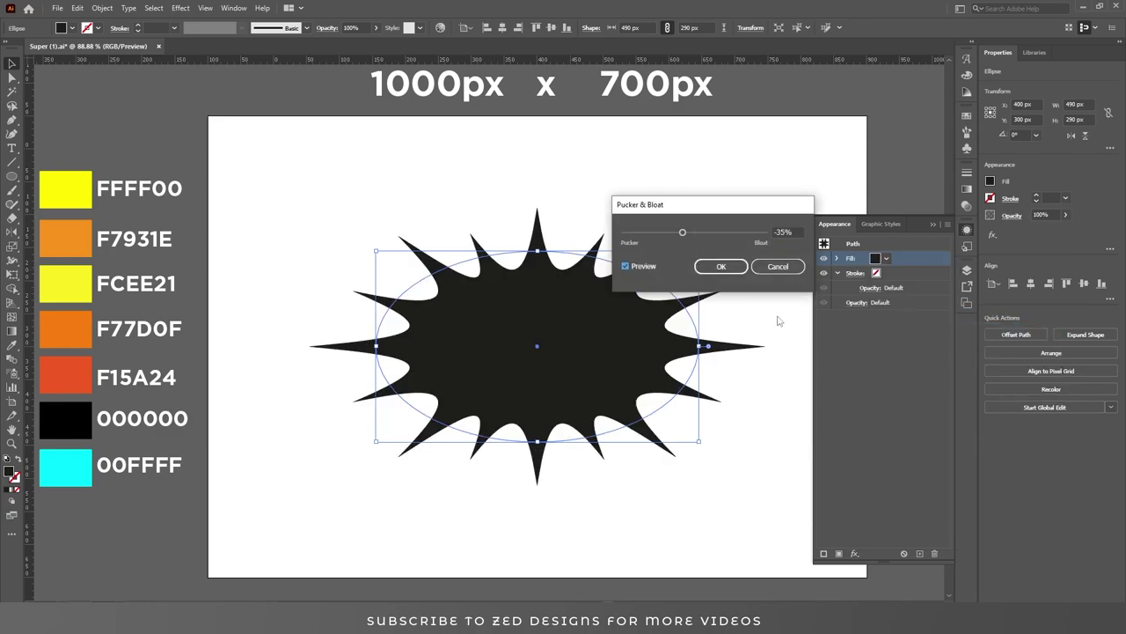
pyautogui.click(721, 266)
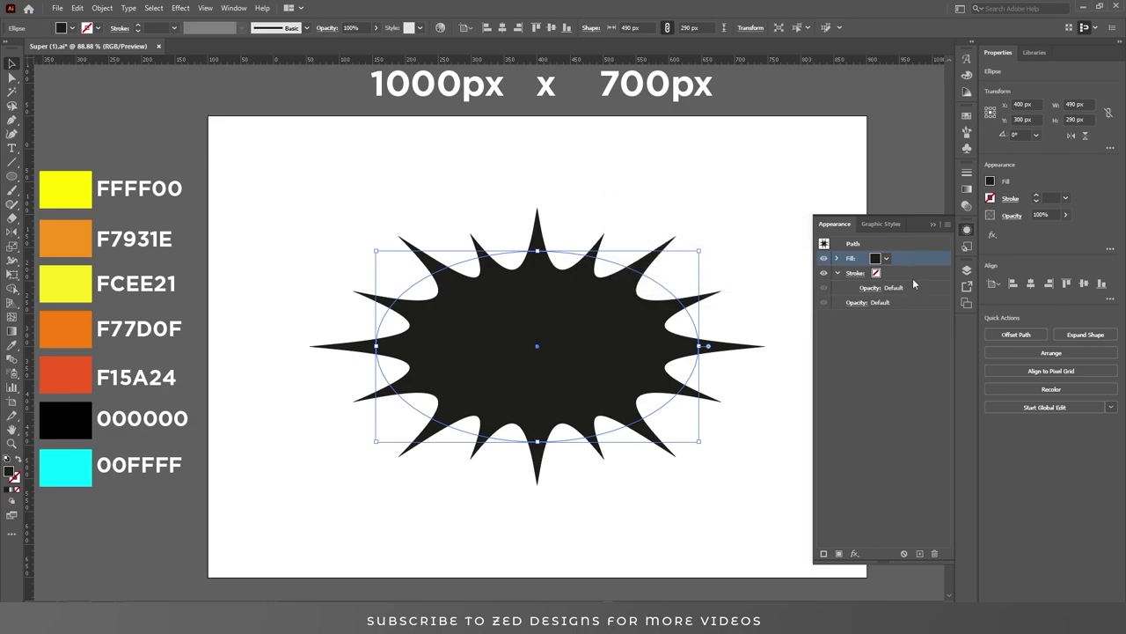
# Duplicate the black fill and colour the upper copy cyan, 00FFFF.
pyautogui.click(919, 553)
pyautogui.doubleClick(9, 472)
pyautogui.write('00fff')
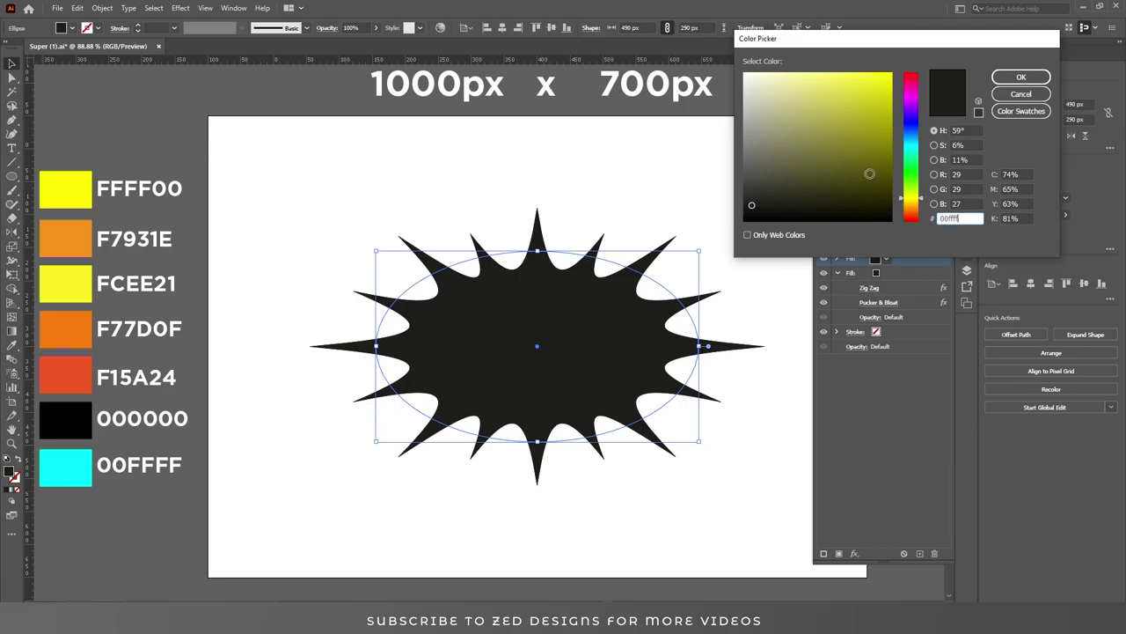
pyautogui.write('f')
pyautogui.press('Tab')
pyautogui.click(1024, 80)
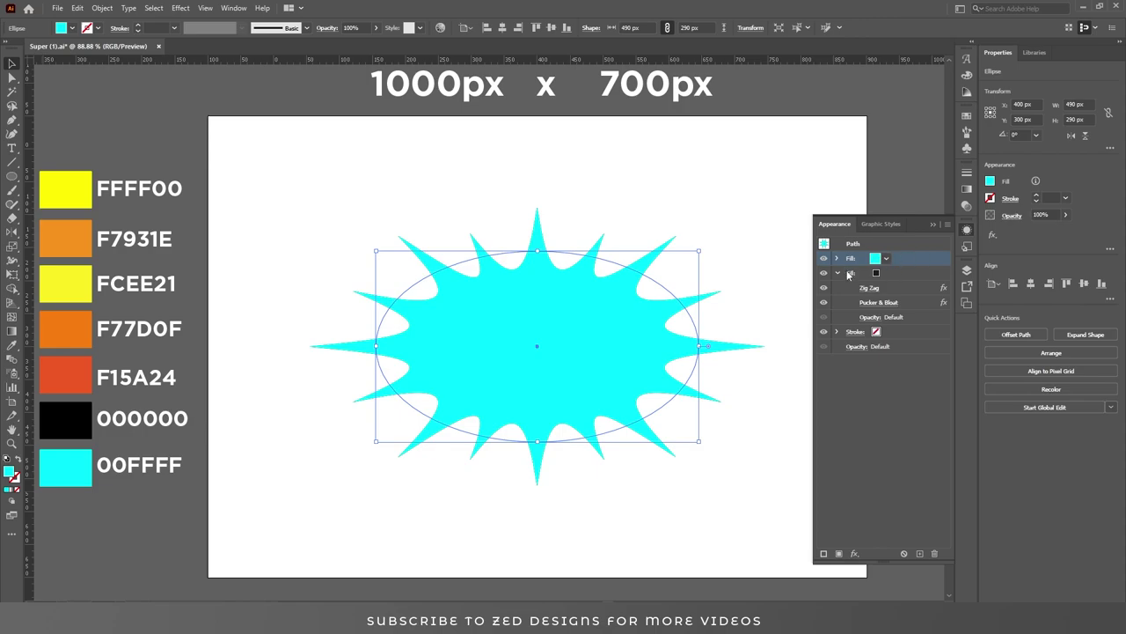
# Apply an Offset Path effect of -10 px to the cyan fill.
pyautogui.click(839, 273)
pyautogui.click(855, 553)
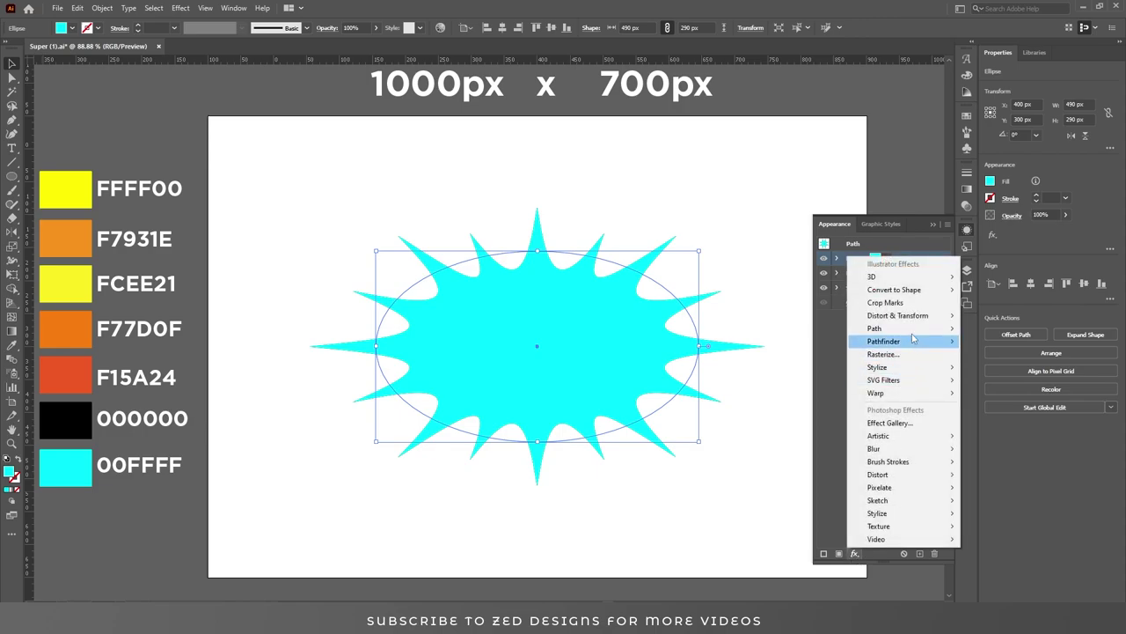
pyautogui.moveTo(915, 329)
pyautogui.click(985, 328)
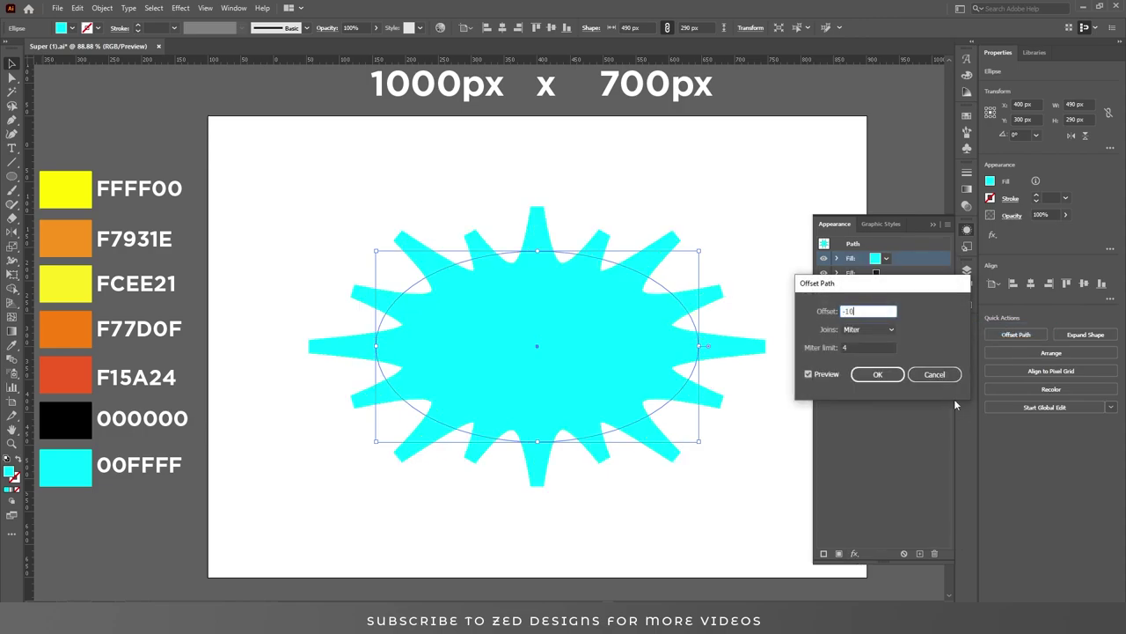
pyautogui.press('Tab')
pyautogui.click(878, 374)
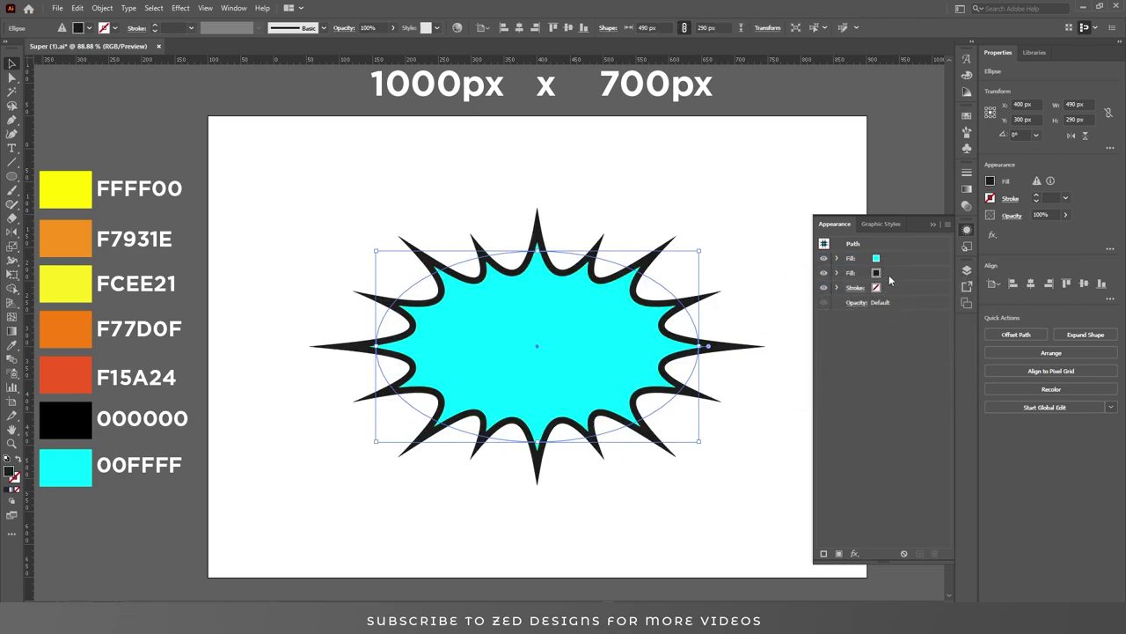
# Duplicate the black fill beneath the cyan one.
pyautogui.click(901, 257)
pyautogui.click(907, 273)
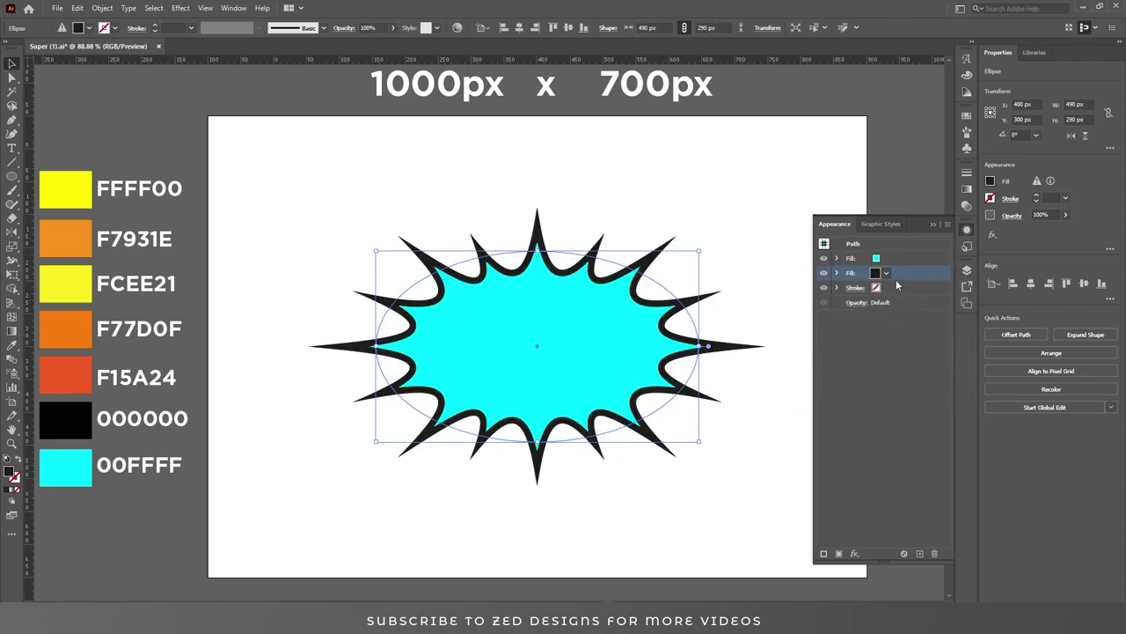
pyautogui.click(920, 553)
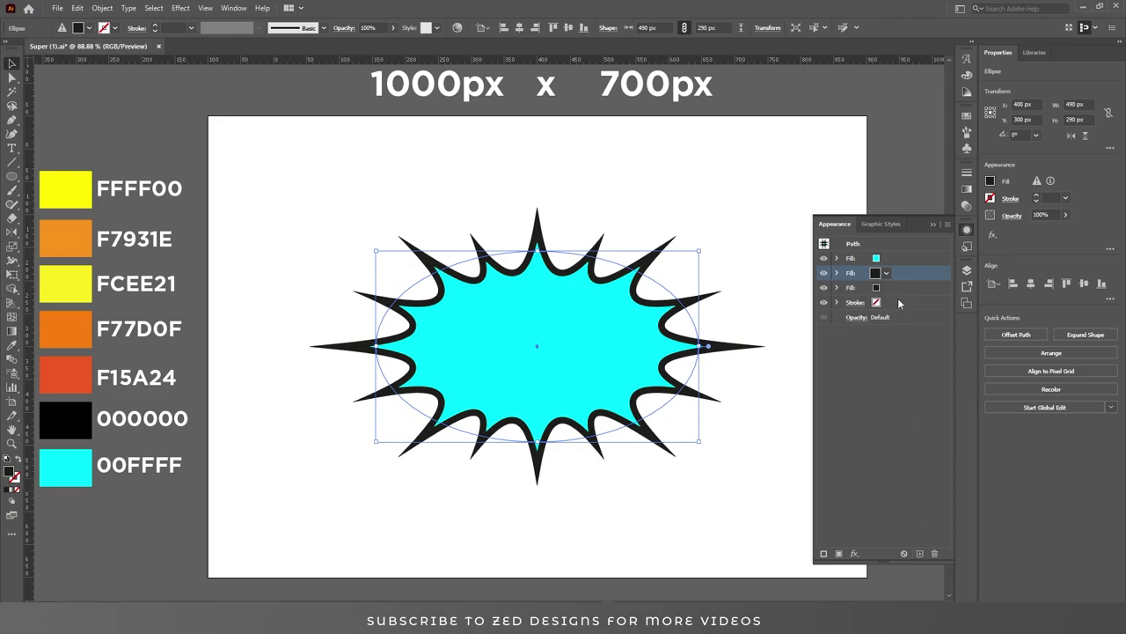
# Set the lowest black fill to 20% opacity with the Multiply blend mode.
pyautogui.click(898, 288)
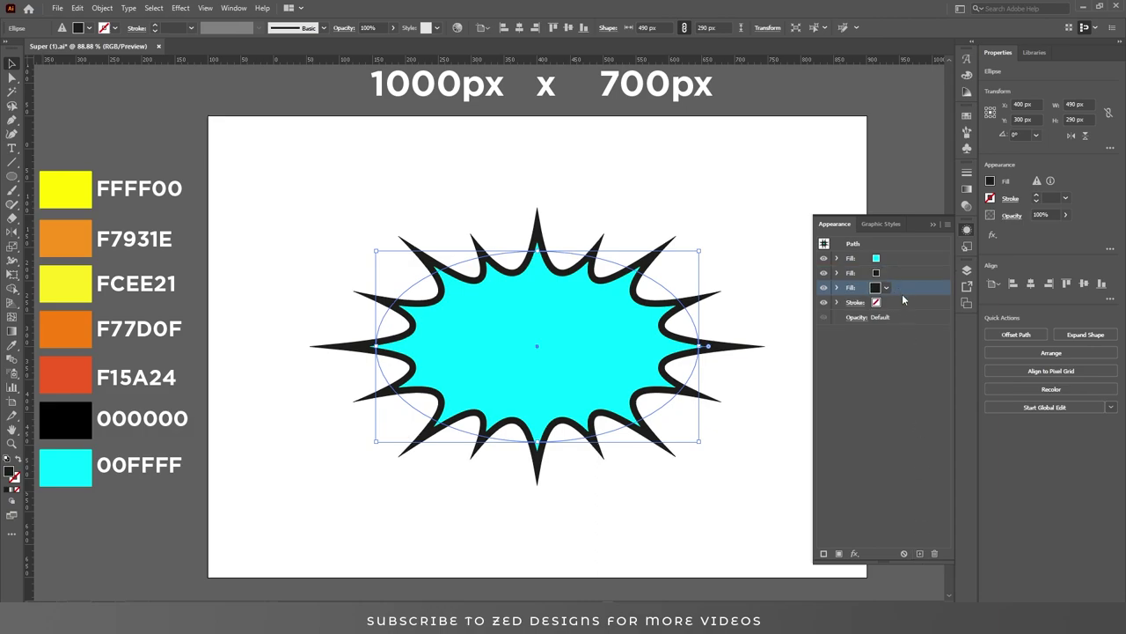
pyautogui.click(837, 287)
pyautogui.click(871, 332)
pyautogui.write('20')
pyautogui.press('Return')
pyautogui.click(776, 354)
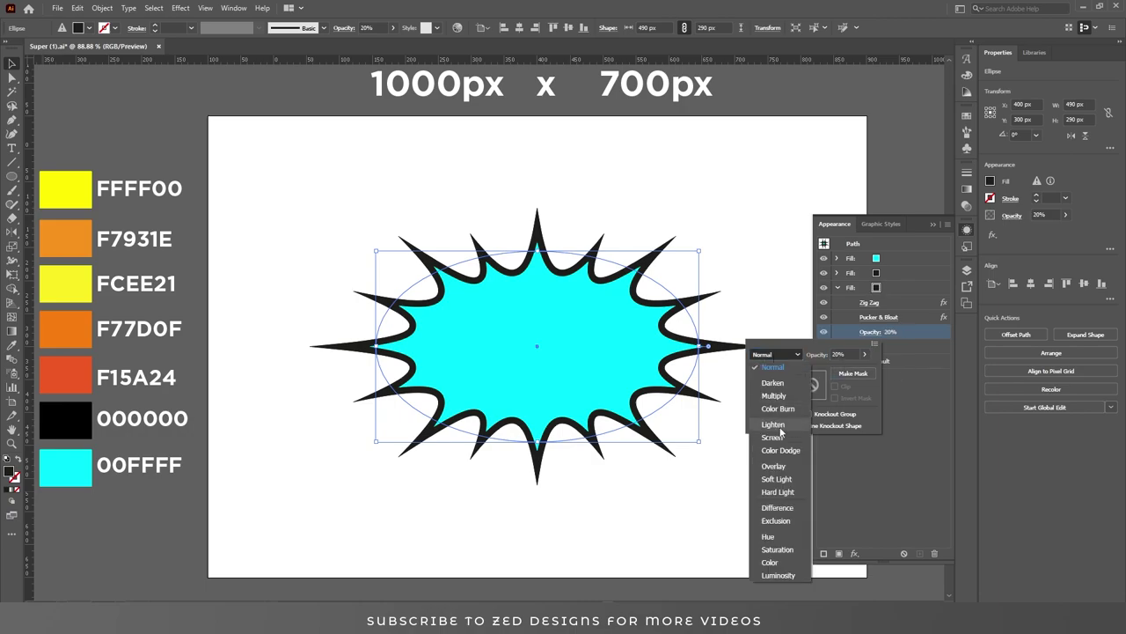
pyautogui.click(774, 395)
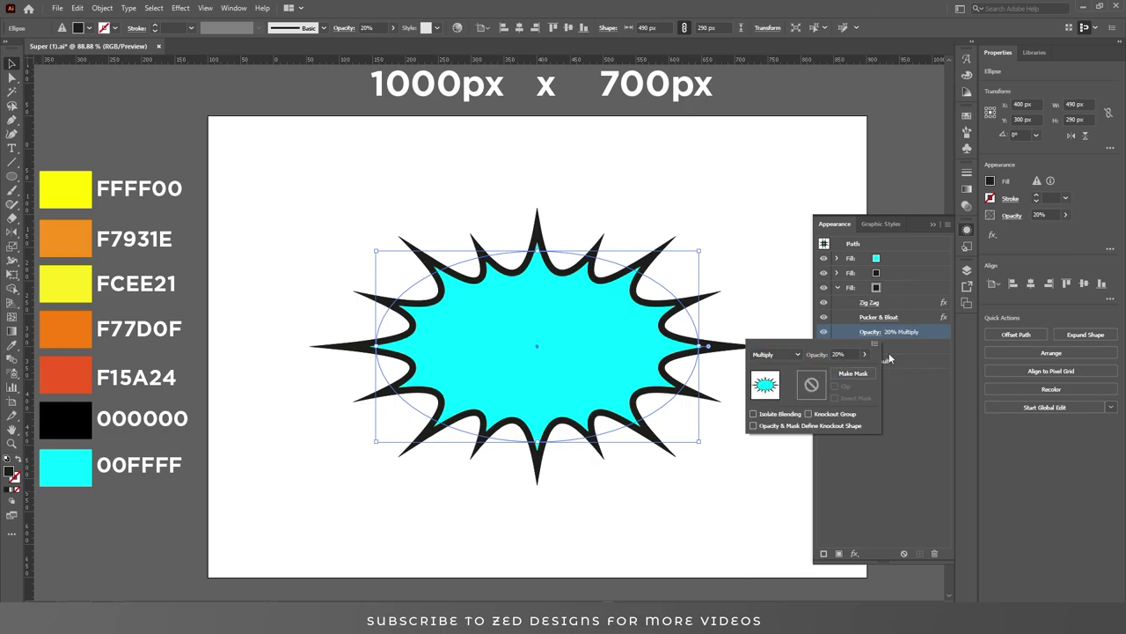
# Add a Transform effect to the lowest black fill, moving it 15 px horizontally and 15 px vertically as a drop shadow.
pyautogui.click(917, 415)
pyautogui.click(901, 287)
pyautogui.click(836, 288)
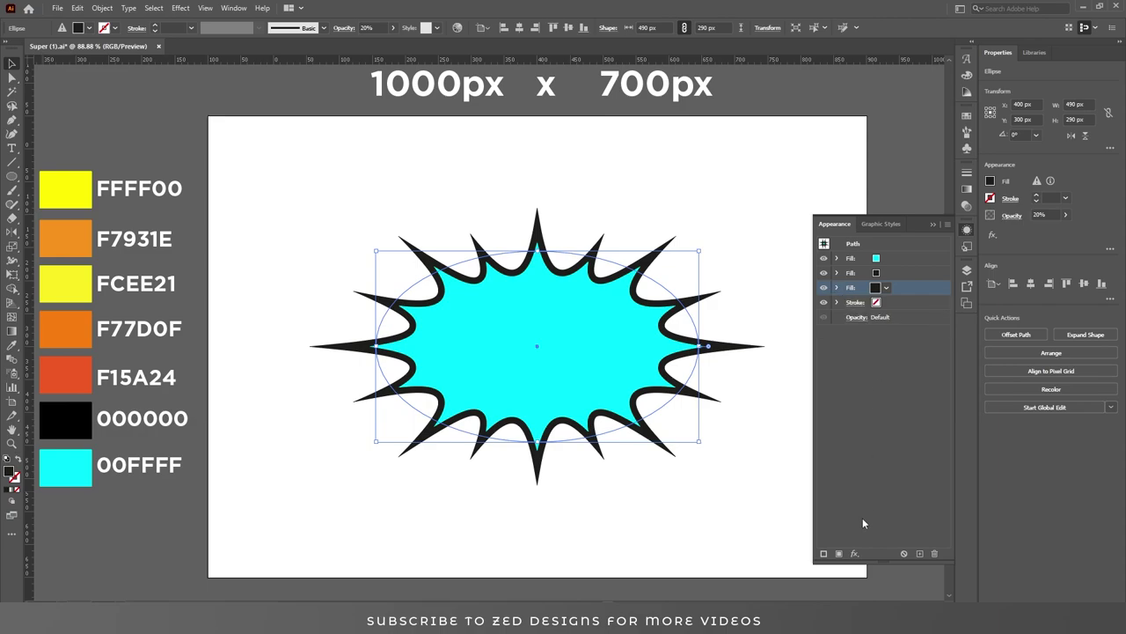
pyautogui.click(859, 555)
pyautogui.moveTo(915, 326)
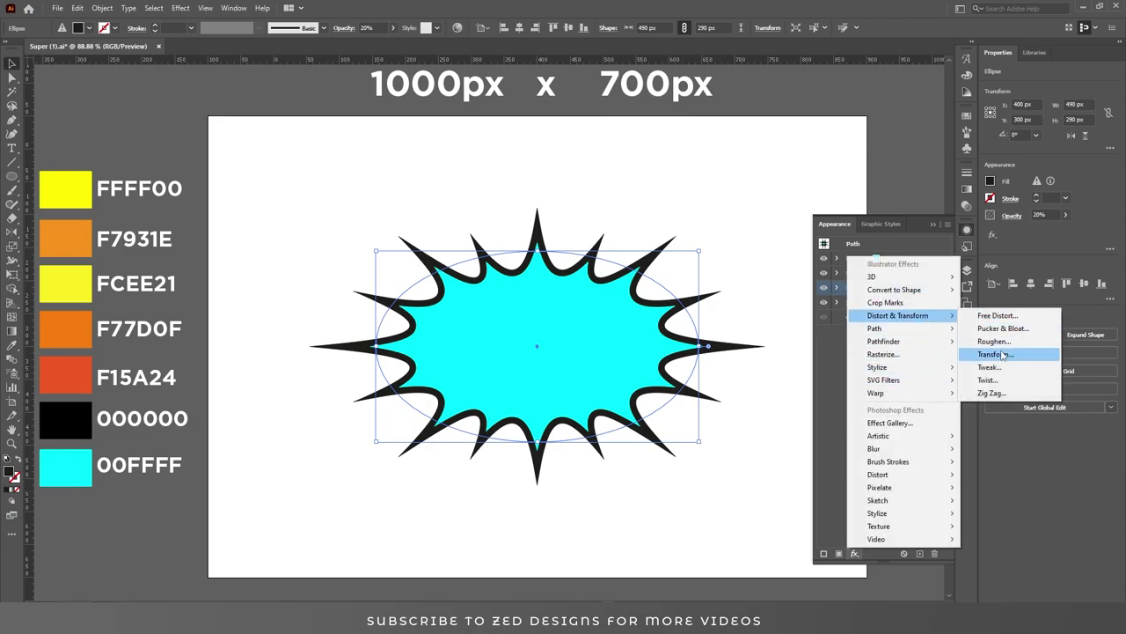
pyautogui.click(968, 353)
pyautogui.press('Tab')
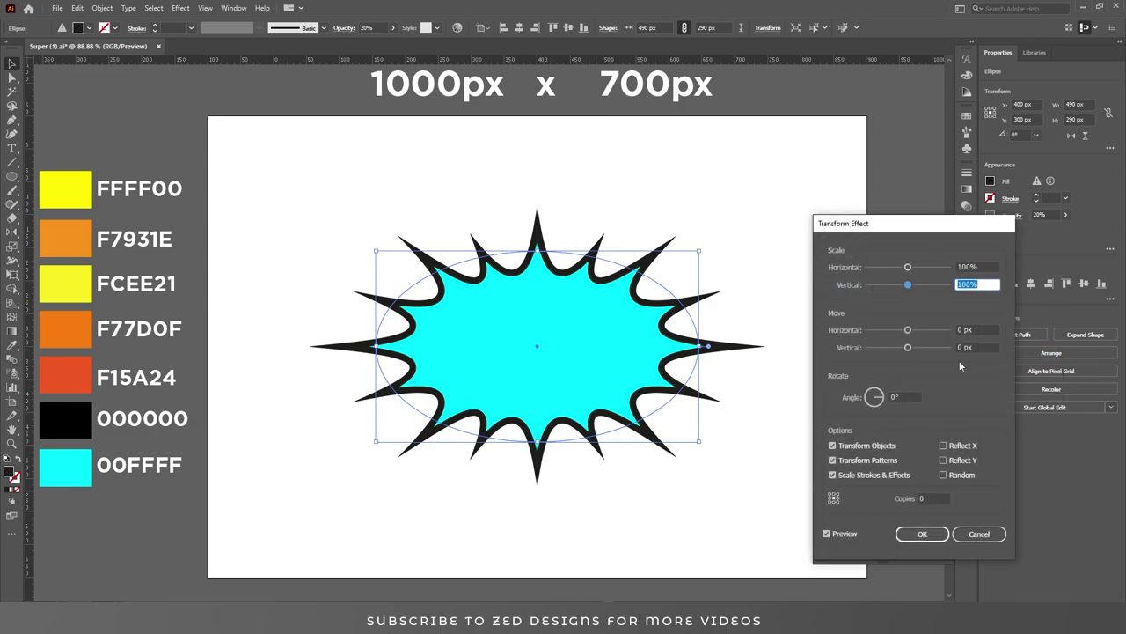
pyautogui.press('Tab')
pyautogui.write('15')
pyautogui.press('Tab')
pyautogui.write('15')
pyautogui.press('Tab')
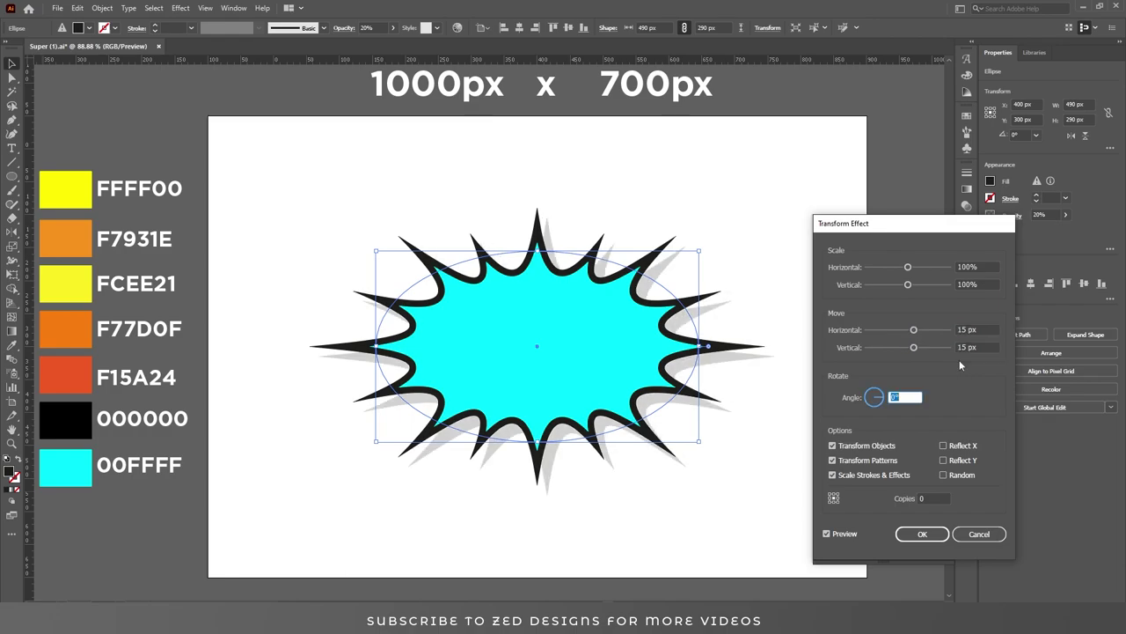
pyautogui.click(922, 535)
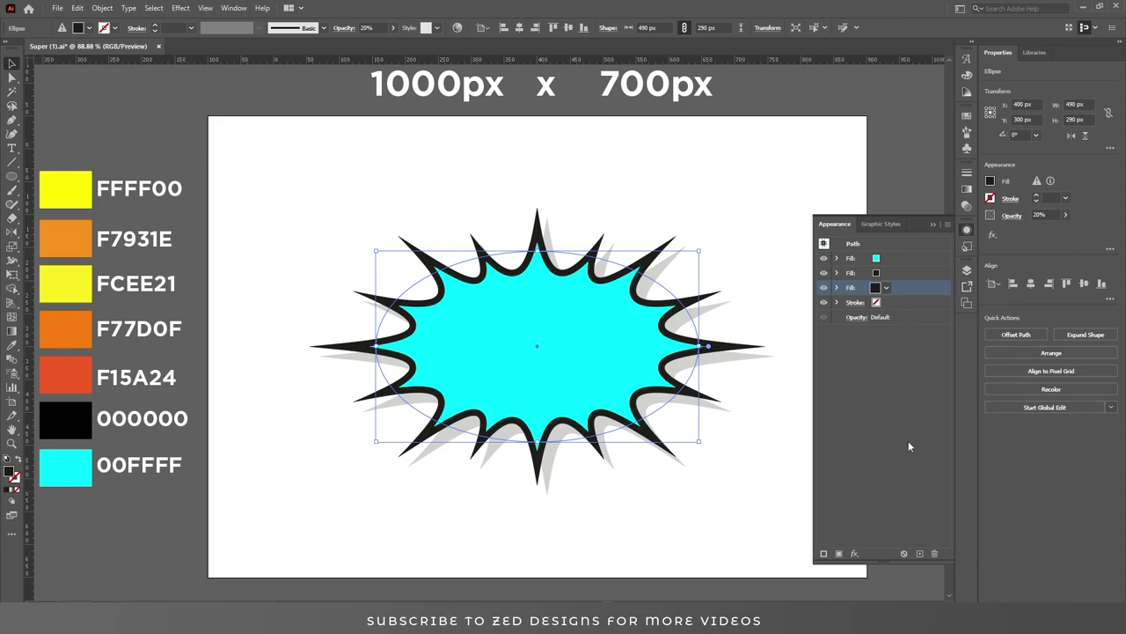
pyautogui.click(747, 462)
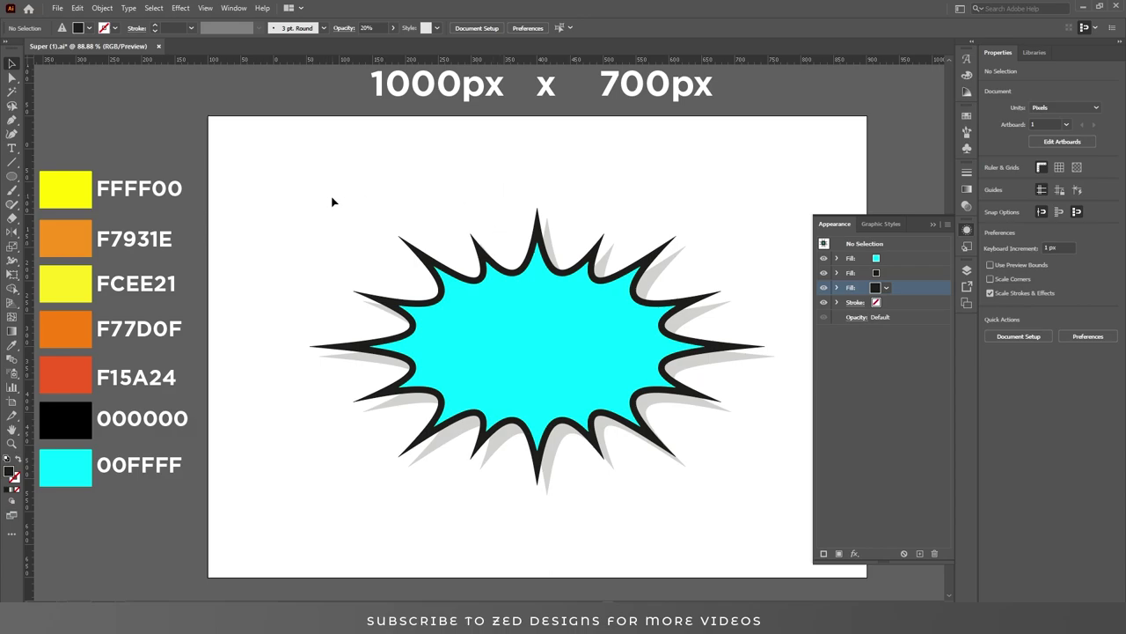
# Draw two pairs of straight diverging lines above the burst with the Pen tool, one on each side of its top spike.
pyautogui.click(13, 121)
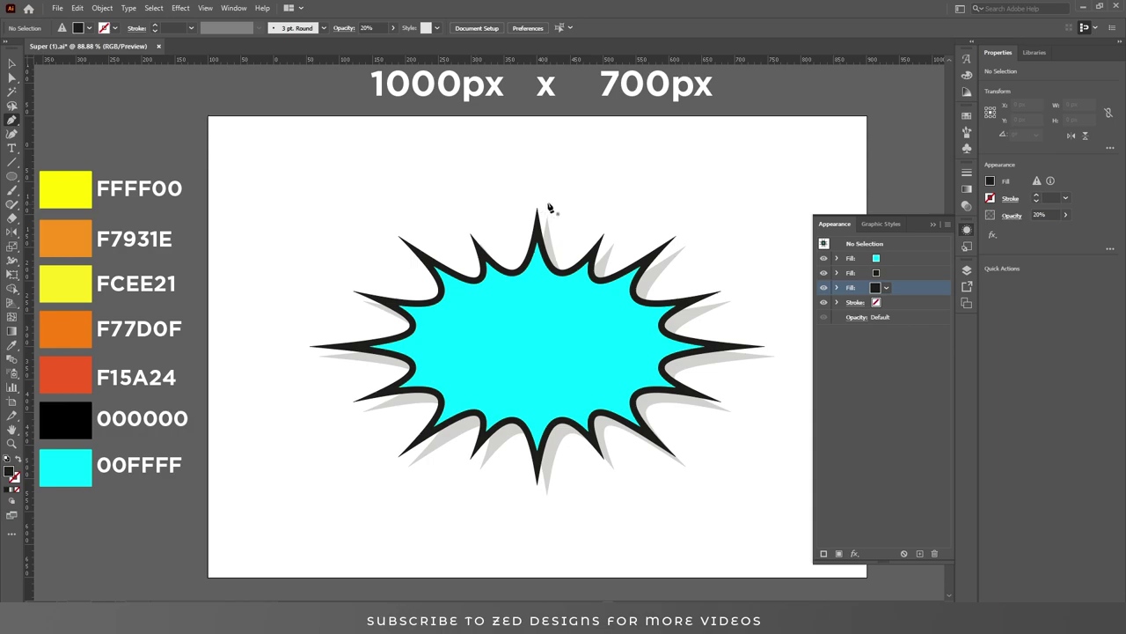
pyautogui.moveTo(515, 221); pyautogui.dragTo(507, 163)
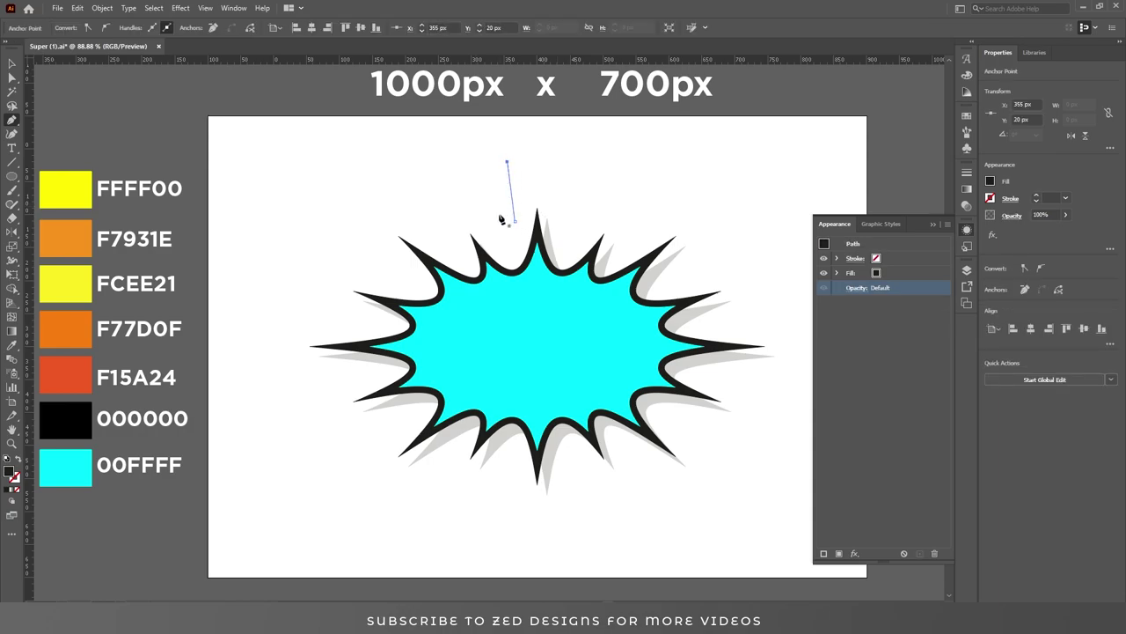
pyautogui.moveTo(510, 221); pyautogui.dragTo(468, 148)
pyautogui.click(646, 228)
pyautogui.click(681, 153)
pyautogui.press('Escape')
pyautogui.click(657, 224)
pyautogui.click(704, 182)
pyautogui.press('Escape')
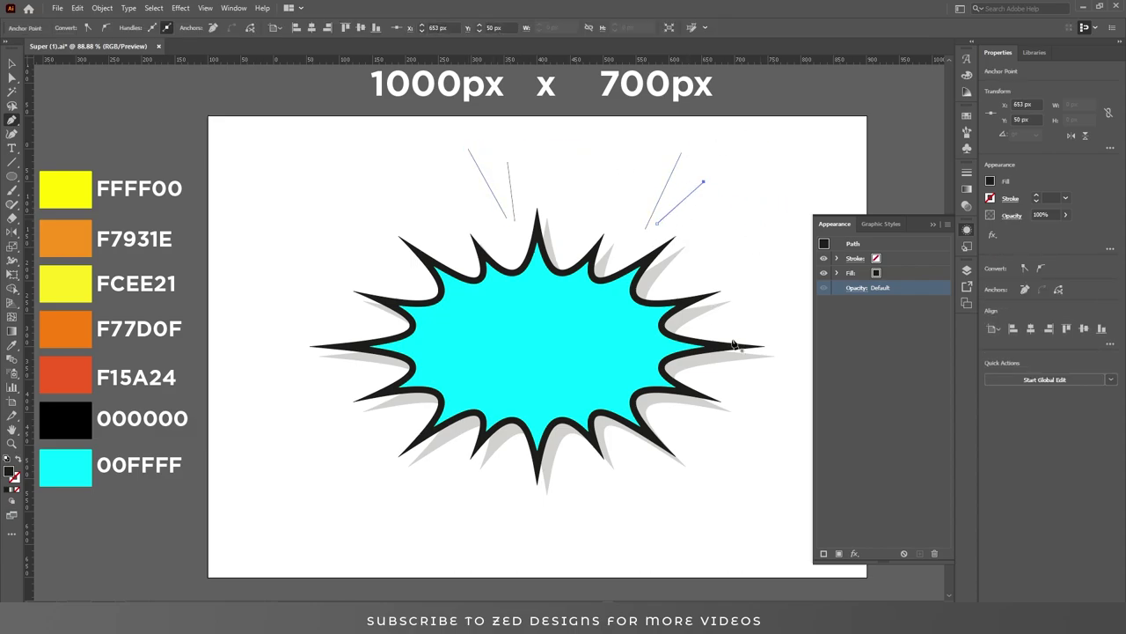
# Draw a pair of straight diverging lines off the burst's lower-right side with the Pen tool.
pyautogui.moveTo(750, 495); pyautogui.dragTo(686, 450)
pyautogui.click(634, 406)
pyautogui.click(664, 469)
pyautogui.press('Escape')
pyautogui.click(642, 409)
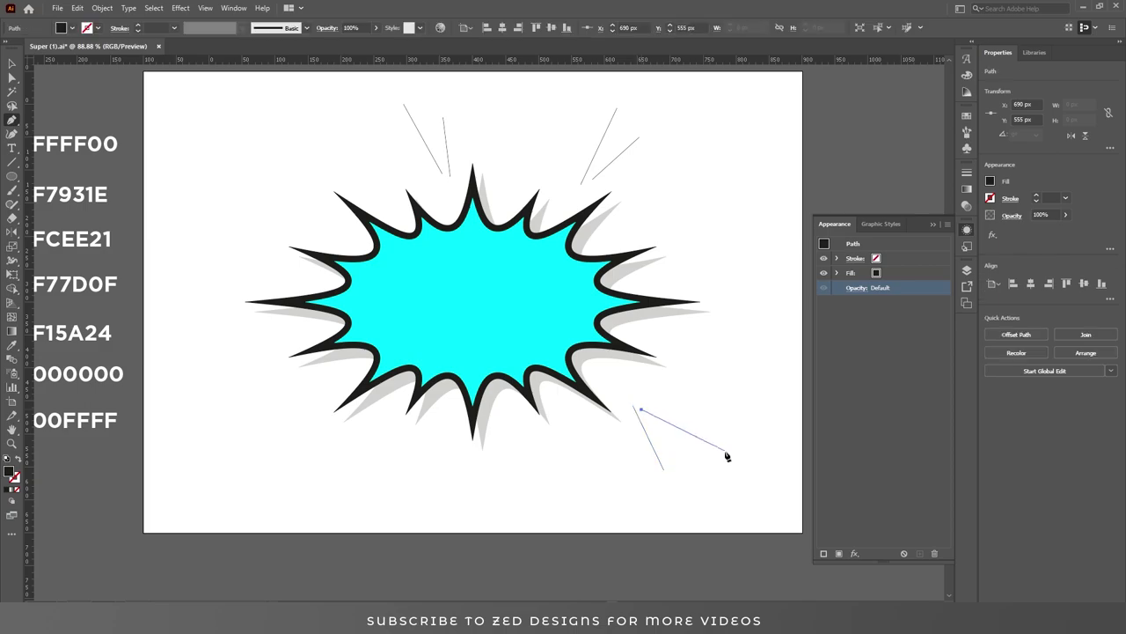
pyautogui.hscroll(-3, 659, 425)
pyautogui.scroll(-1, 659, 425)
# Draw a pair of straight diverging lines off the burst's lower-left side with the Pen tool.
pyautogui.moveTo(515, 404); pyautogui.dragTo(473, 479)
pyautogui.click(471, 478)
pyautogui.press('Escape')
pyautogui.click(504, 411)
pyautogui.click(460, 444)
pyautogui.press('Escape')
# Draw a pair of straight diverging lines outward from the burst's left side with the Pen tool.
pyautogui.moveTo(431, 262); pyautogui.dragTo(488, 326)
pyautogui.click(488, 326)
pyautogui.click(406, 331)
pyautogui.press('Escape')
pyautogui.click(484, 319)
pyautogui.click(411, 305)
pyautogui.press('Escape')
pyautogui.moveTo(615, 445); pyautogui.dragTo(521, 374)
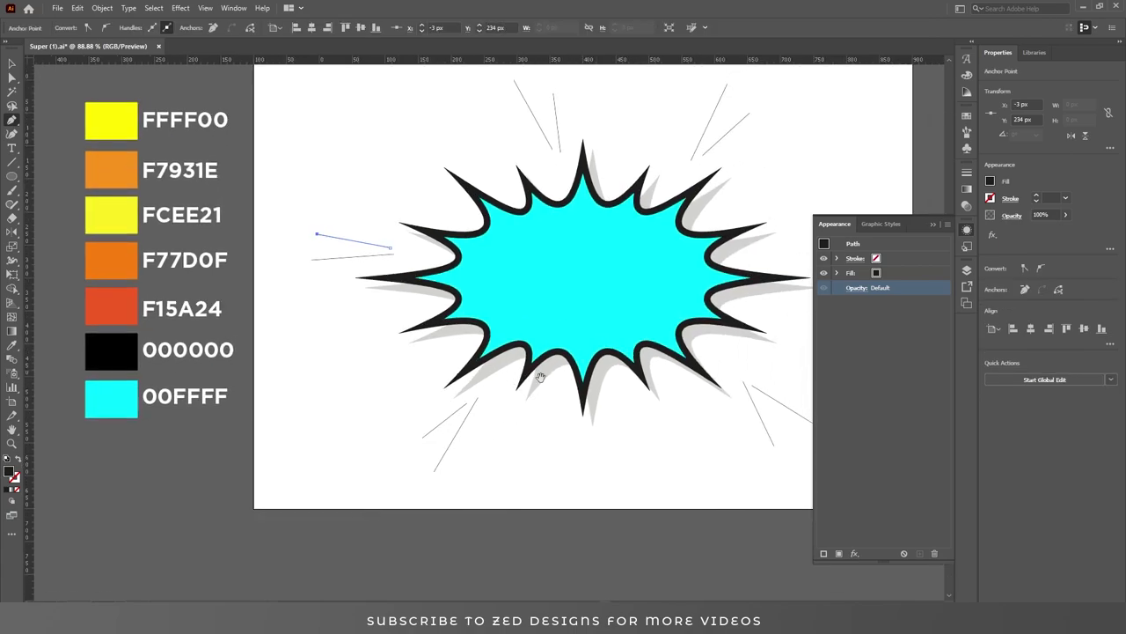
pyautogui.scroll(1, 532, 390)
pyautogui.hscroll(1, 531, 390)
# Select all the lines around the burst, remove their fill and give them a 9 pt black stroke.
pyautogui.press('v')
pyautogui.moveTo(422, 129); pyautogui.dragTo(572, 178)
pyautogui.moveTo(646, 132); pyautogui.dragTo(696, 197)
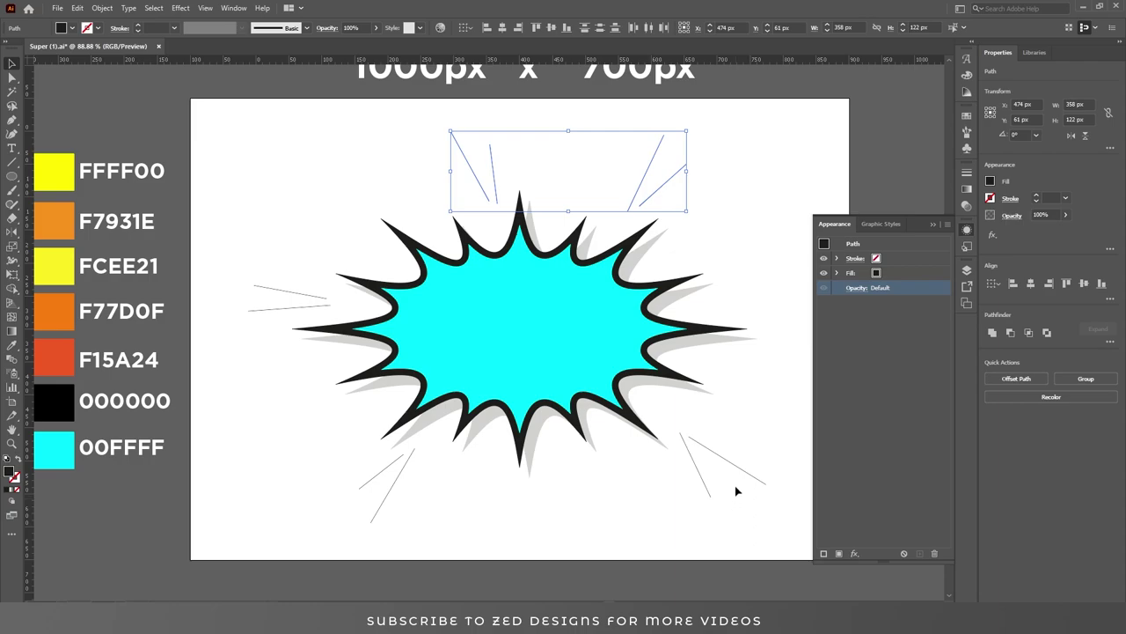
pyautogui.keyDown('shift'); pyautogui.click(695, 467); pyautogui.keyUp('shift')
pyautogui.keyDown('shift'); pyautogui.click(370, 484); pyautogui.keyUp('shift')
pyautogui.keyDown('shift'); pyautogui.click(271, 288); pyautogui.keyUp('shift')
pyautogui.click(991, 181)
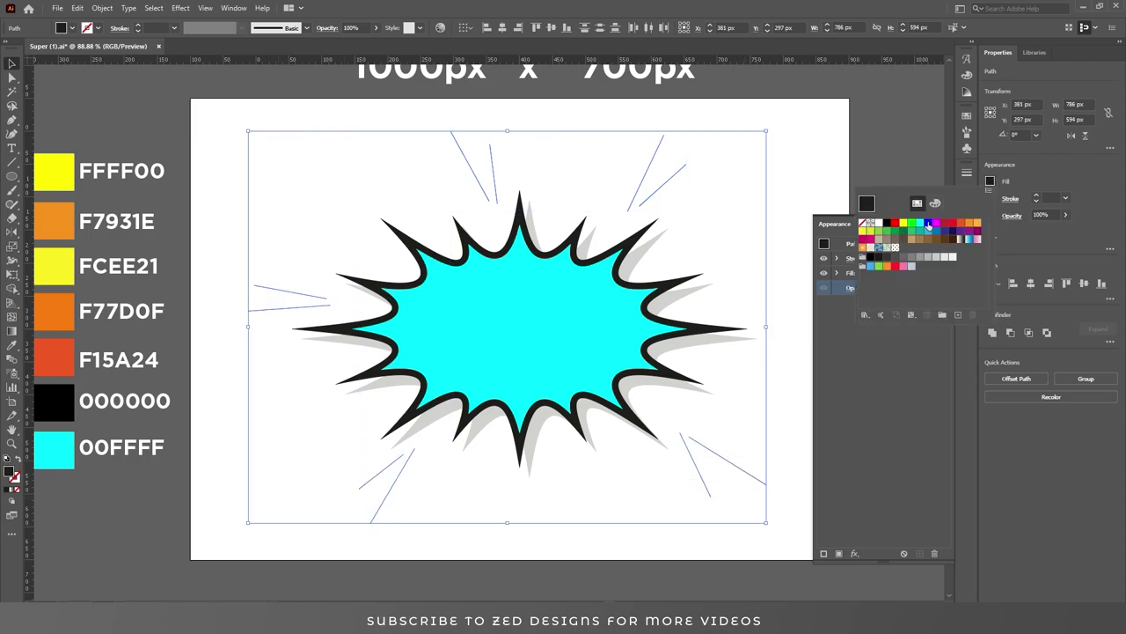
pyautogui.click(864, 226)
pyautogui.click(1051, 188)
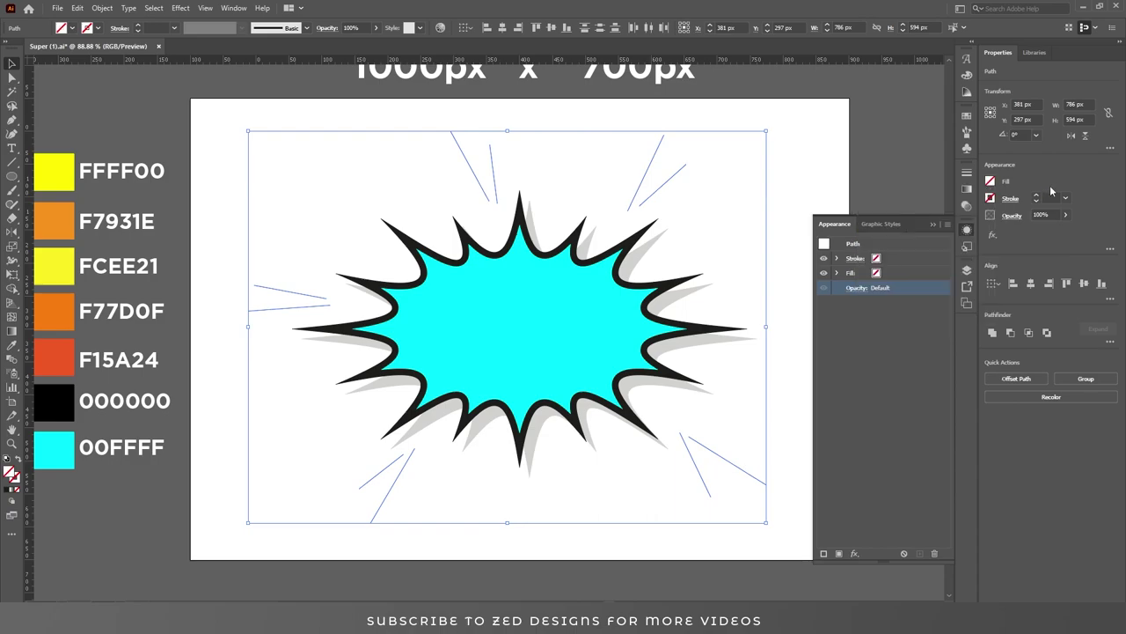
pyautogui.click(1048, 197)
pyautogui.write('9')
pyautogui.press('Tab')
# Apply the triangular tapered width profile to the line strokes and flip it so the thin ends face the burst.
pyautogui.click(1011, 199)
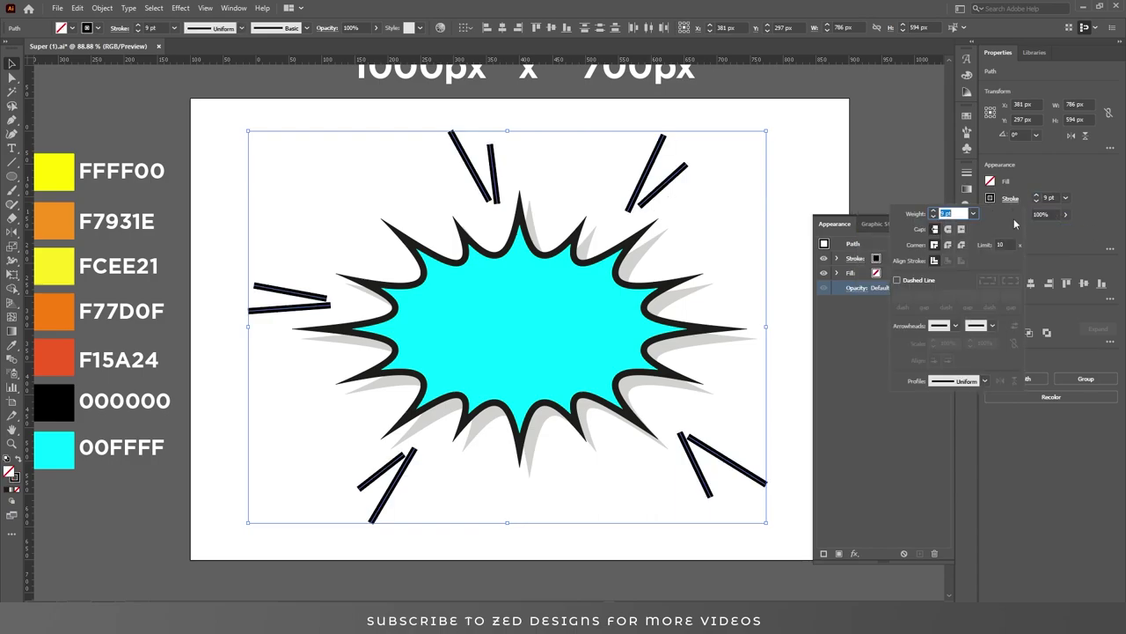
pyautogui.click(948, 387)
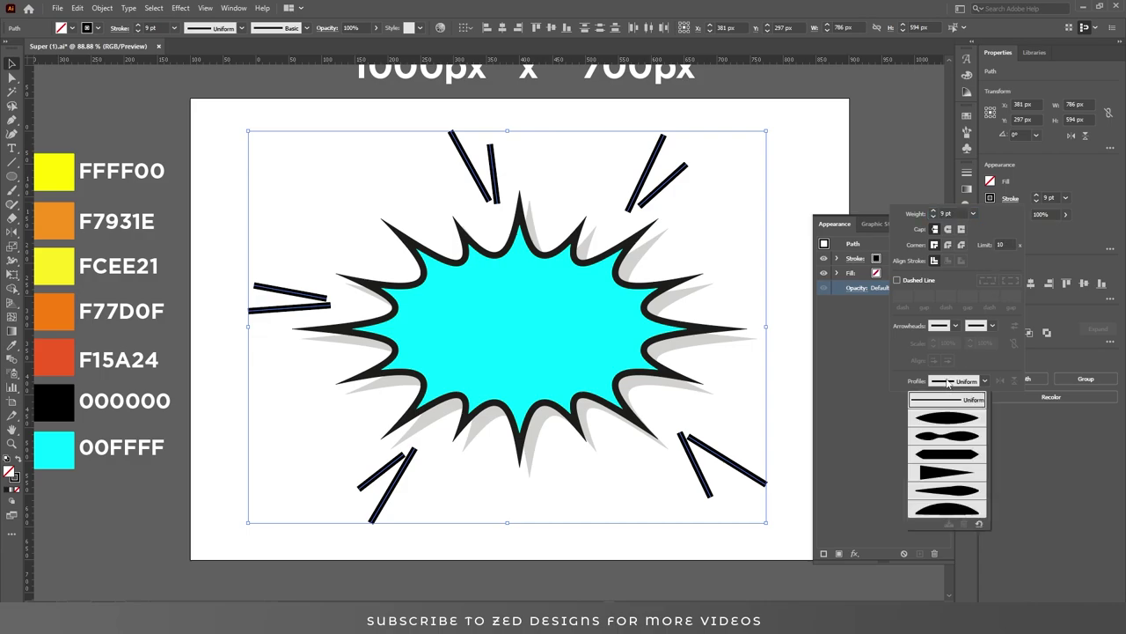
pyautogui.click(938, 478)
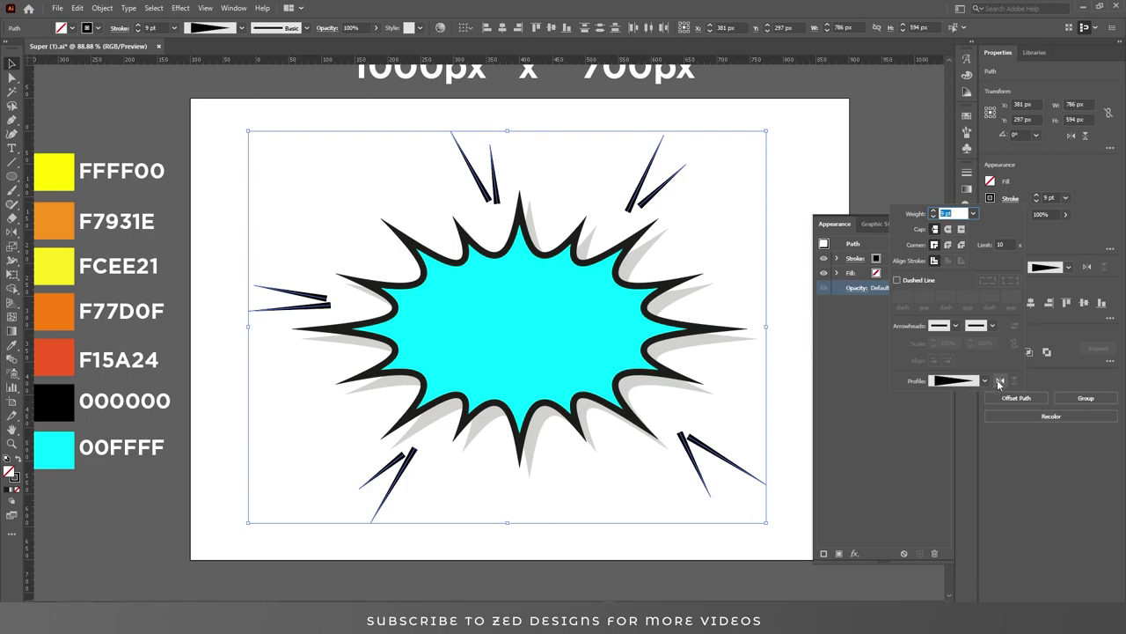
pyautogui.click(999, 381)
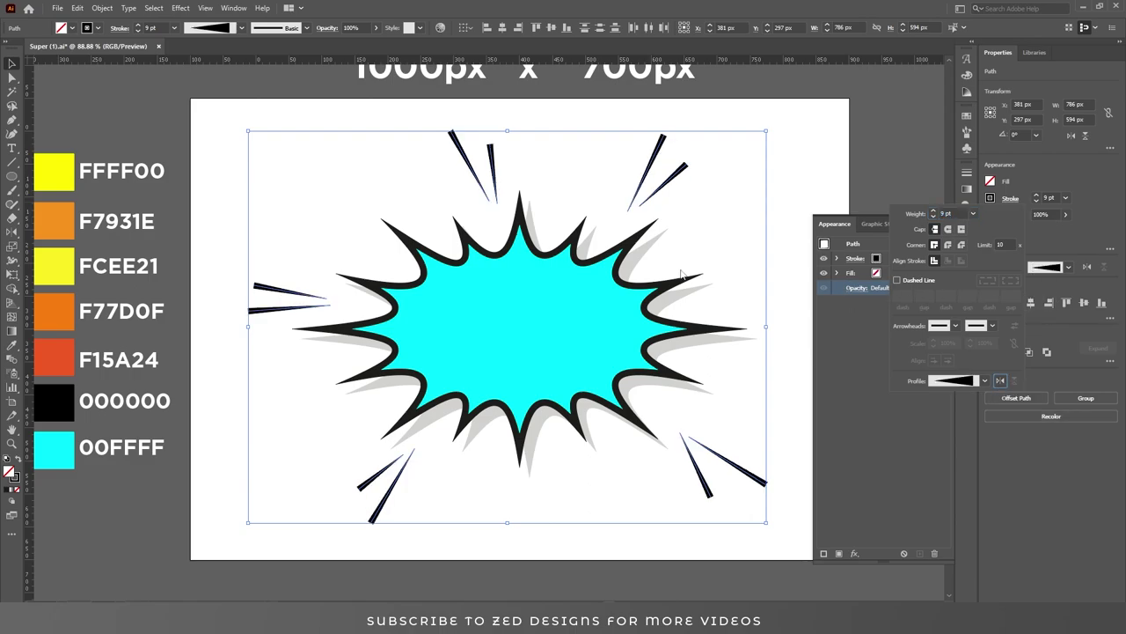
pyautogui.click(791, 146)
# Draw a star about 46 by 44 px above and left of the burst, with a 020202 black fill and no stroke.
pyautogui.moveTo(11, 177); pyautogui.dragTo(72, 232)
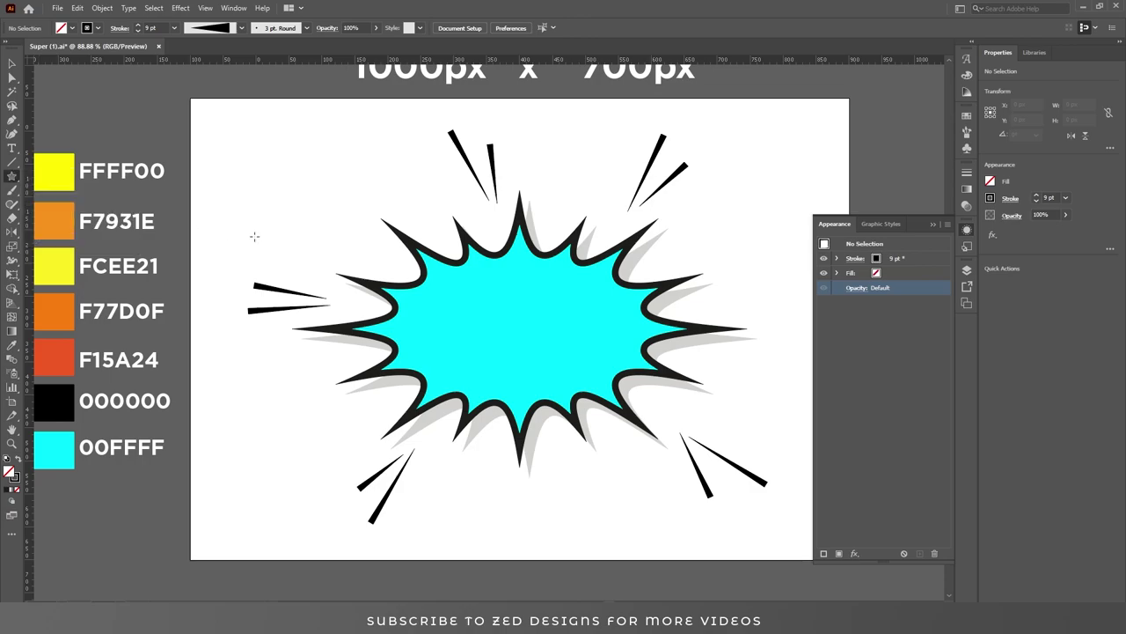
pyautogui.moveTo(270, 180); pyautogui.dragTo(273, 164)
pyautogui.press('v')
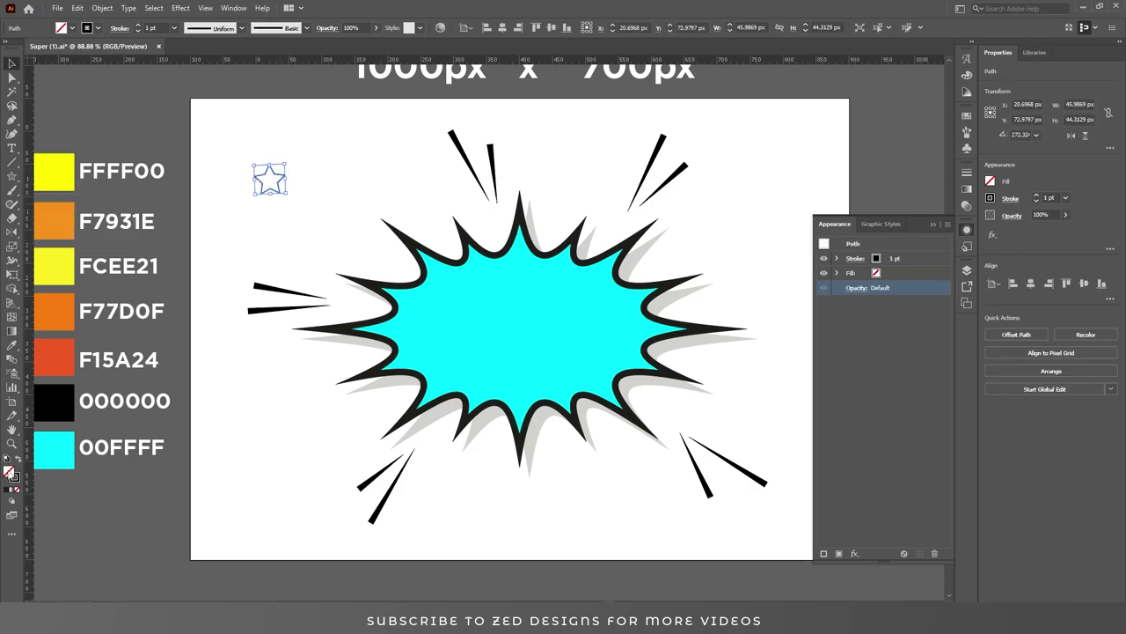
pyautogui.doubleClick(11, 473)
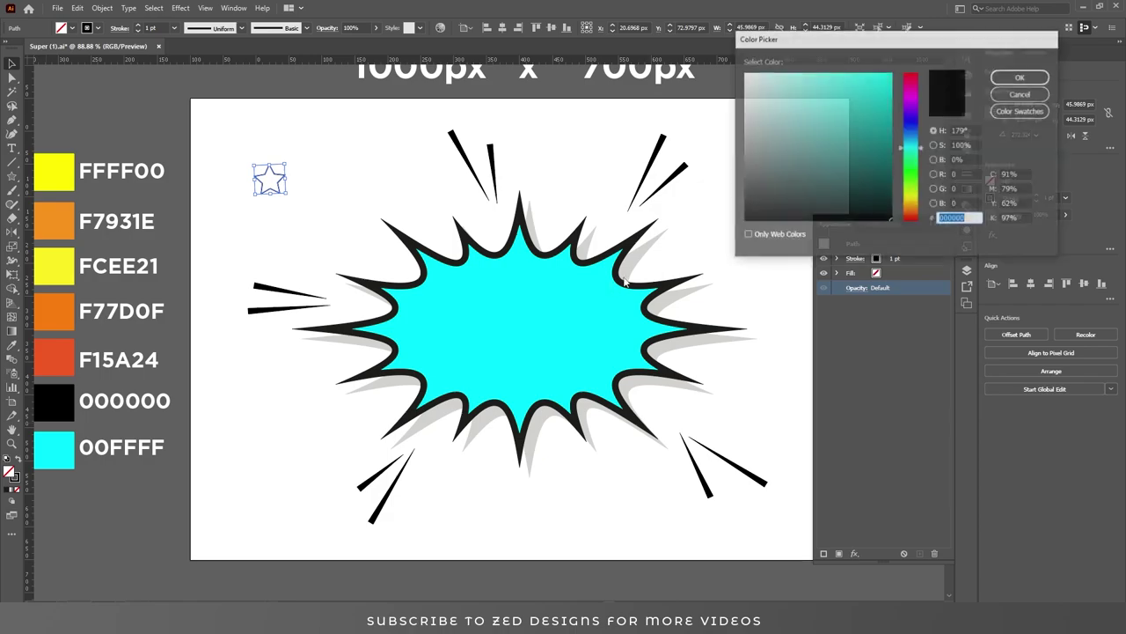
pyautogui.click(1018, 77)
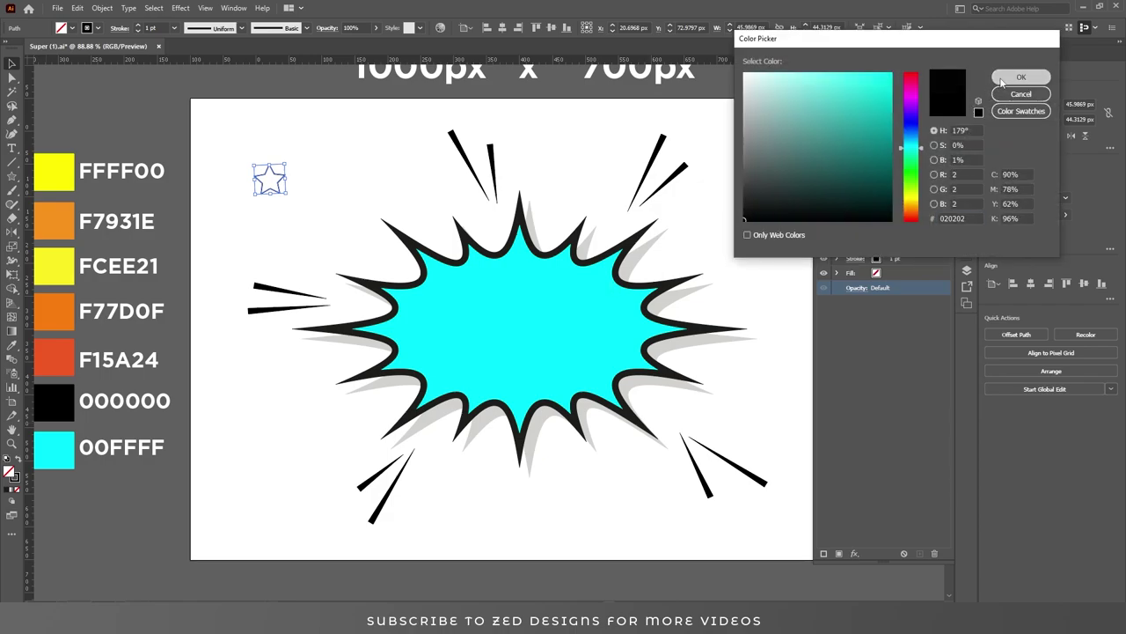
pyautogui.click(17, 489)
pyautogui.click(7, 472)
# Place copies of the black star around the burst, at the outer ends of lines and in the empty gaps between them.
pyautogui.moveTo(269, 179); pyautogui.dragTo(290, 301)
pyautogui.click(248, 271)
pyautogui.moveTo(221, 267); pyautogui.dragTo(285, 282)
pyautogui.moveTo(295, 228); pyautogui.dragTo(272, 252)
pyautogui.click(323, 224)
pyautogui.click(341, 275)
pyautogui.hotkey('ctrl', '1')
pyautogui.moveTo(616, 389); pyautogui.dragTo(705, 279)
pyautogui.click(415, 118)
pyautogui.click(678, 533)
pyautogui.click(431, 547)
pyautogui.click(285, 167)
pyautogui.click(530, 518)
pyautogui.click(765, 311)
pyautogui.moveTo(512, 369); pyautogui.dragTo(555, 386)
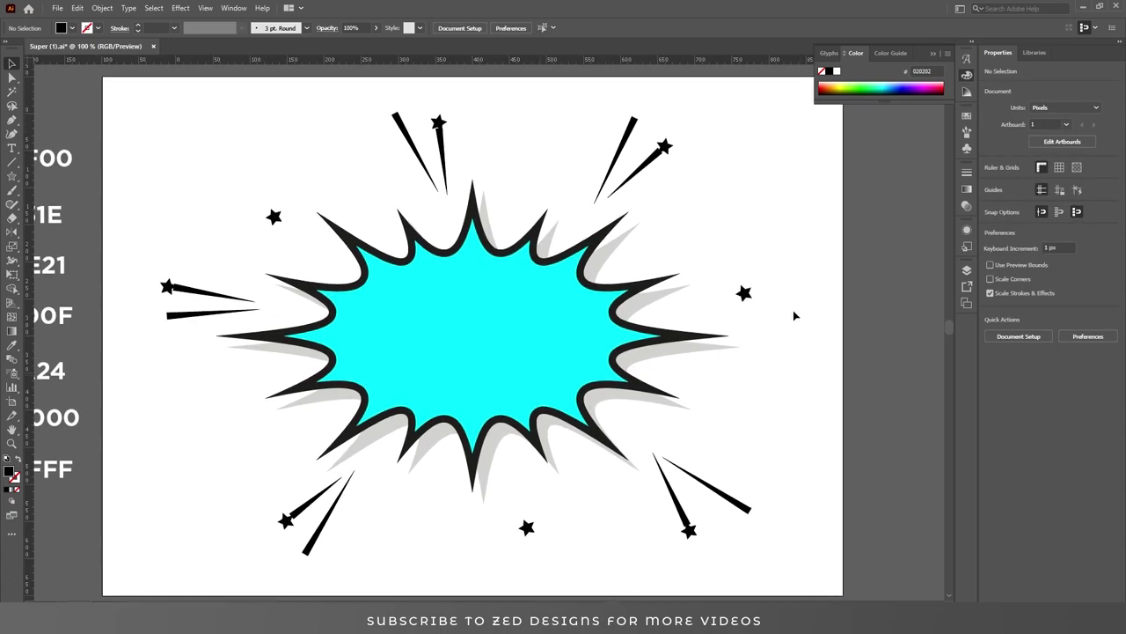
# Draw an ellipse over the burst and set its width and height to 320 px.
pyautogui.click(11, 176)
pyautogui.click(56, 204)
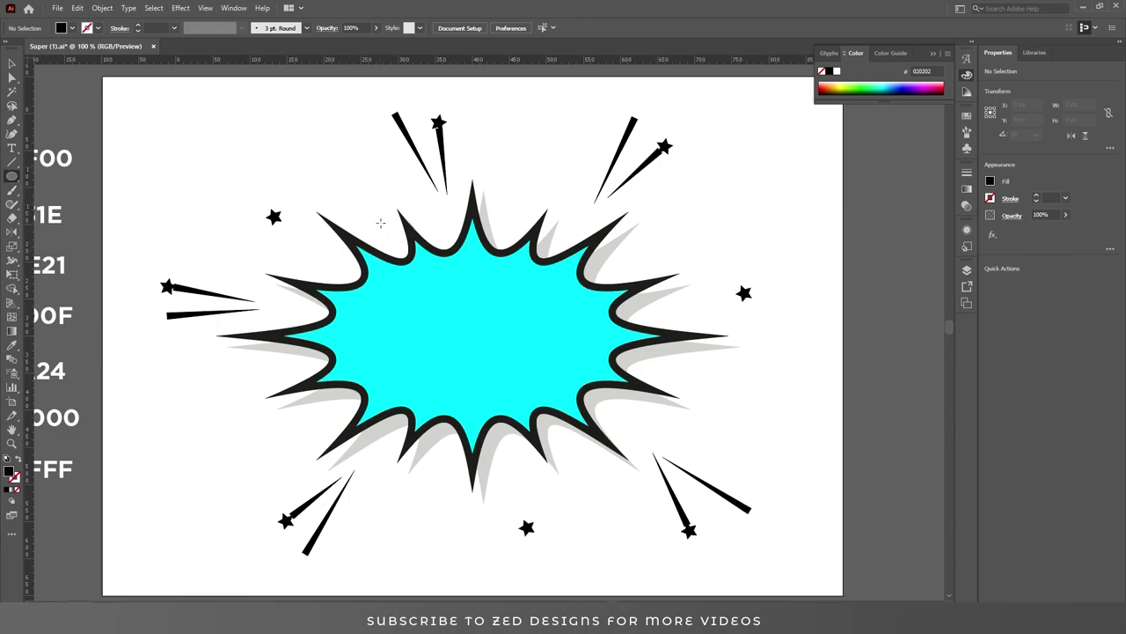
pyautogui.moveTo(351, 181); pyautogui.dragTo(576, 409)
pyautogui.click(1078, 105)
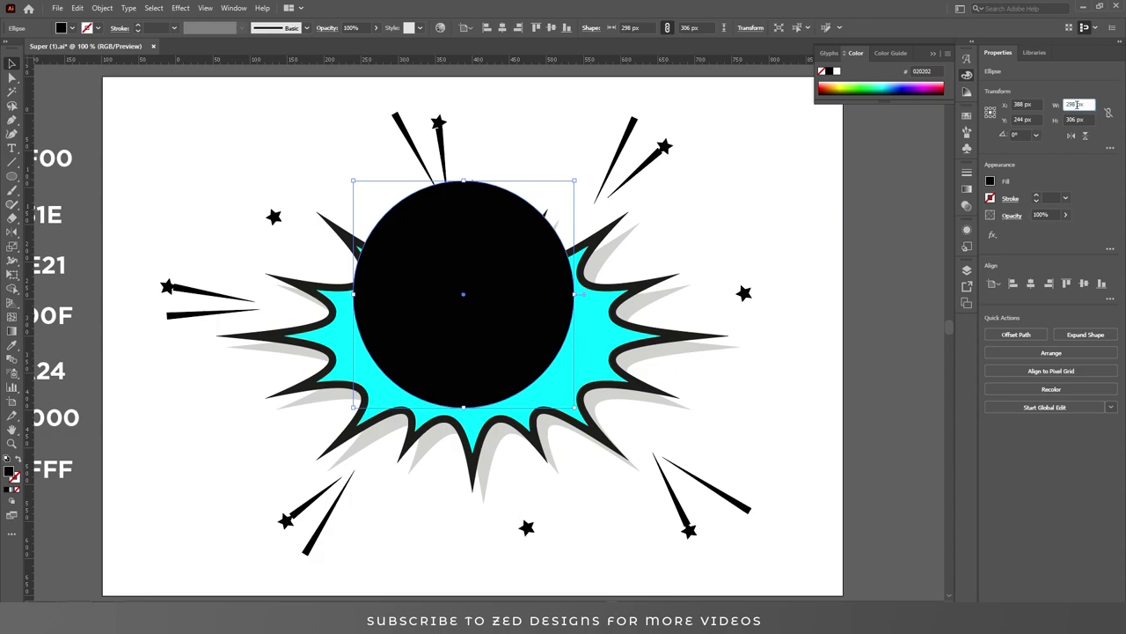
pyautogui.write('320')
pyautogui.press('Tab')
pyautogui.write('320')
pyautogui.press('Return')
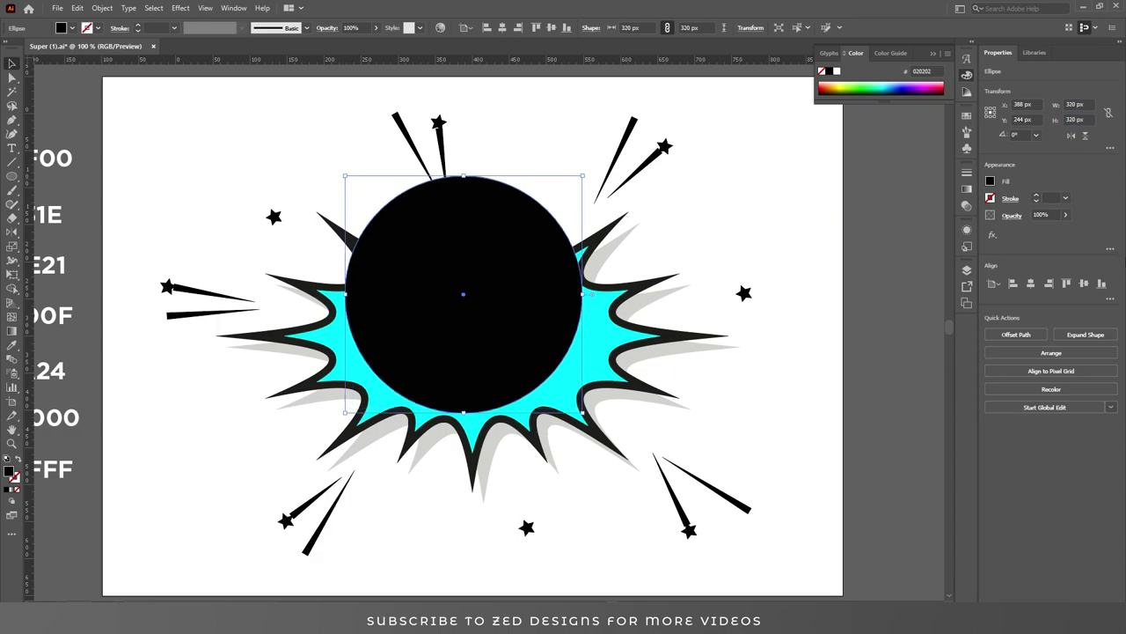
# Fill the circle with a radial gradient from medium grey at the centre to light grey at the edge.
pyautogui.click(967, 188)
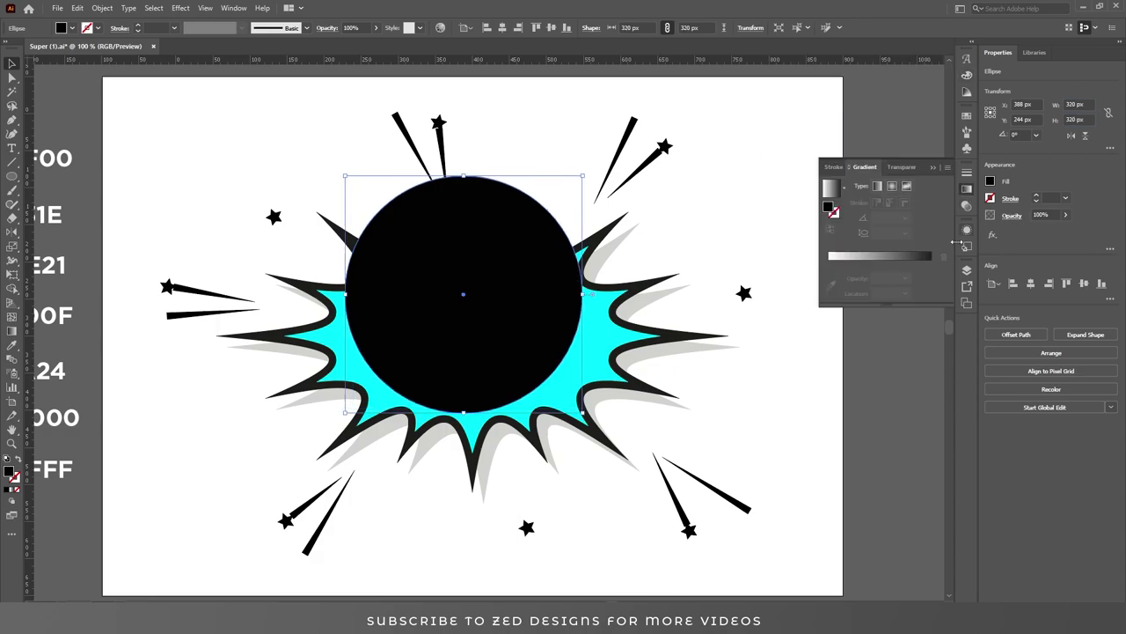
pyautogui.click(891, 185)
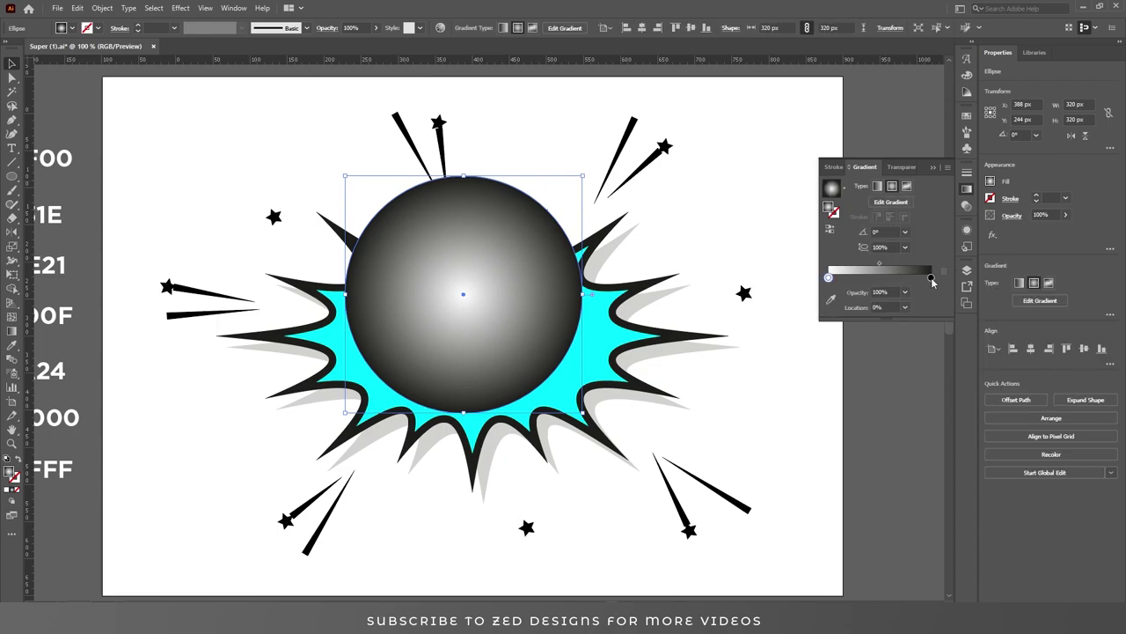
pyautogui.doubleClick(931, 278)
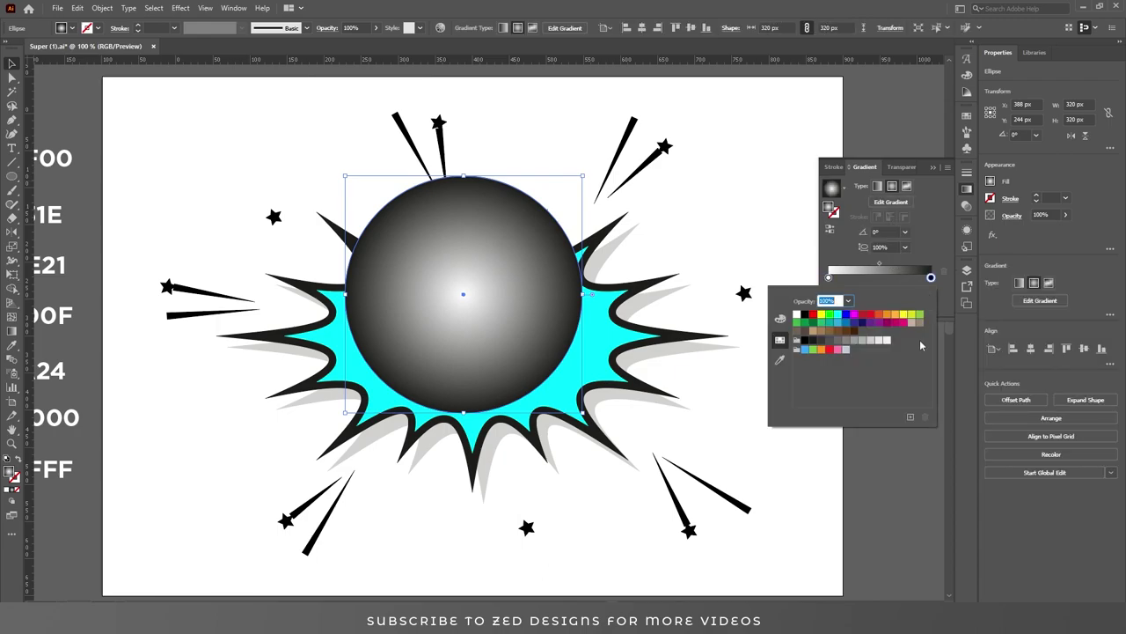
pyautogui.click(871, 340)
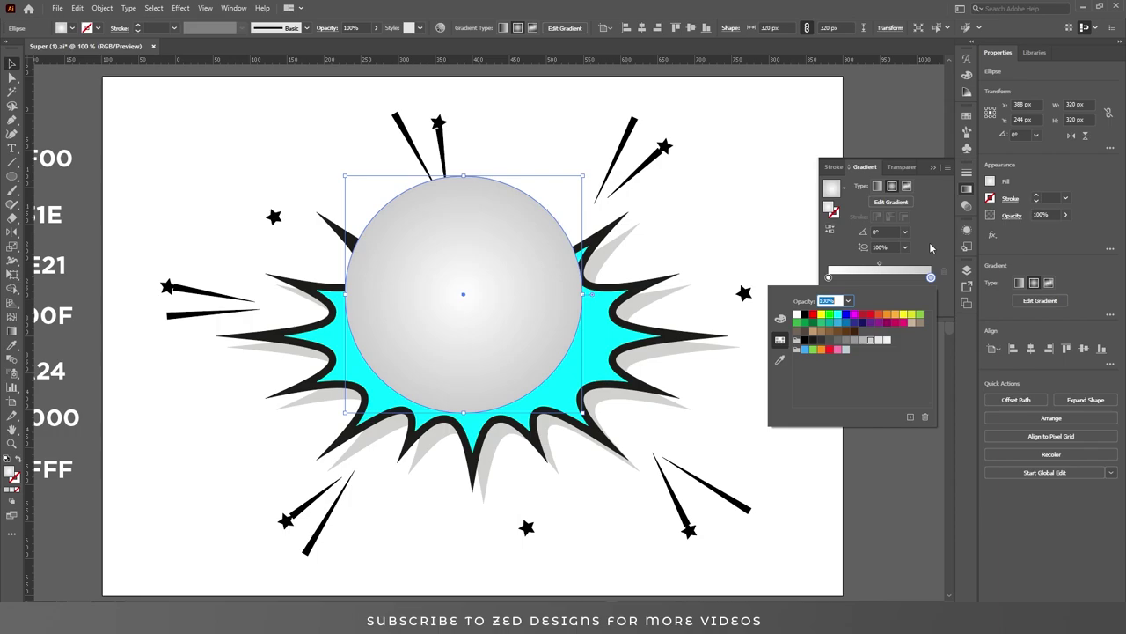
pyautogui.click(929, 242)
pyautogui.click(828, 278)
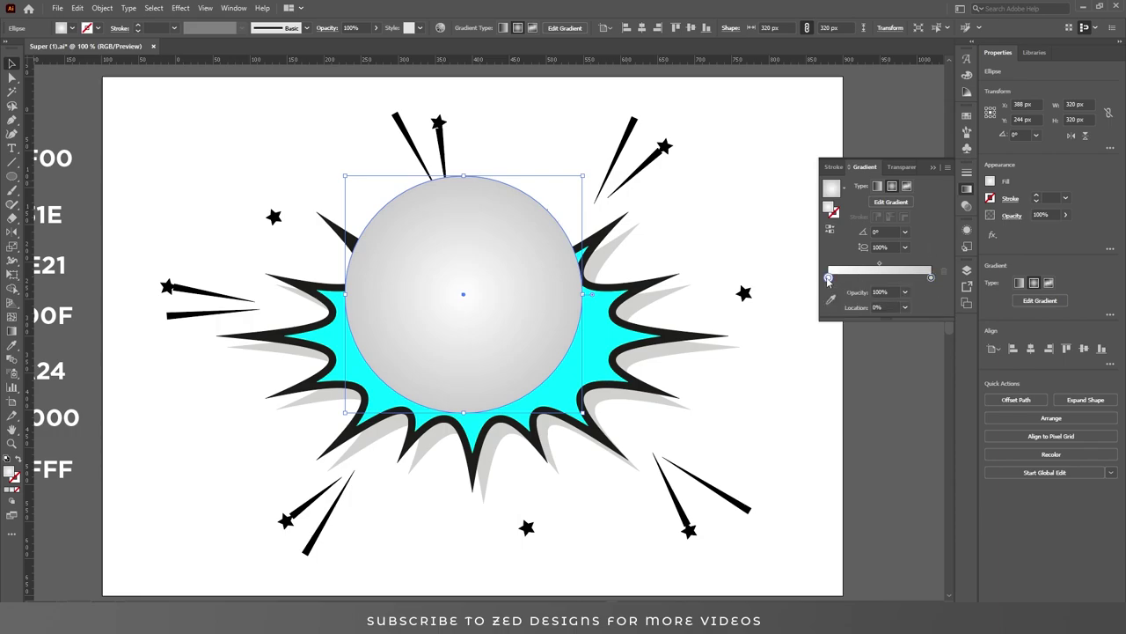
pyautogui.doubleClick(828, 278)
pyautogui.click(845, 341)
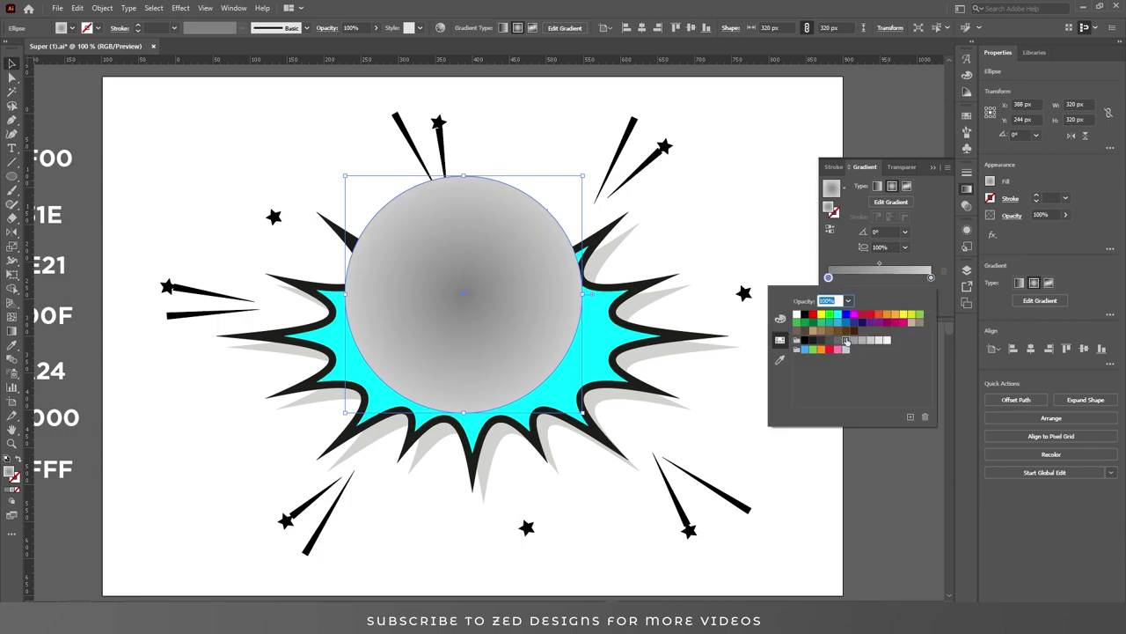
pyautogui.click(923, 254)
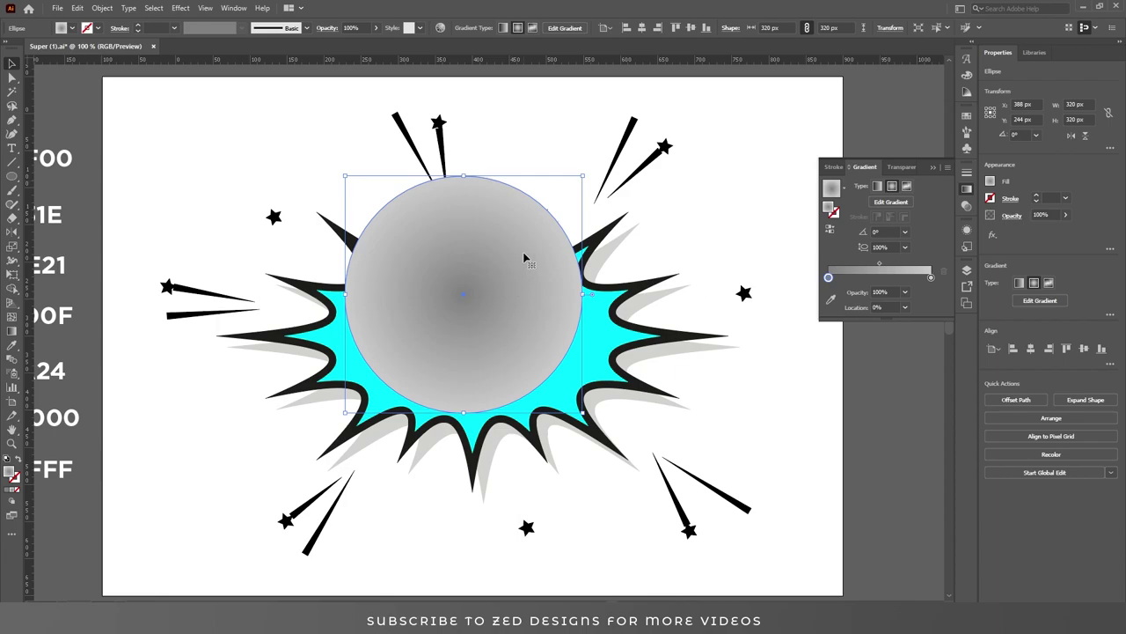
# Apply a Color Halftone effect with a maximum radius of 3 pixels to the gradient circle and move it down to the burst's centre.
pyautogui.click(181, 8)
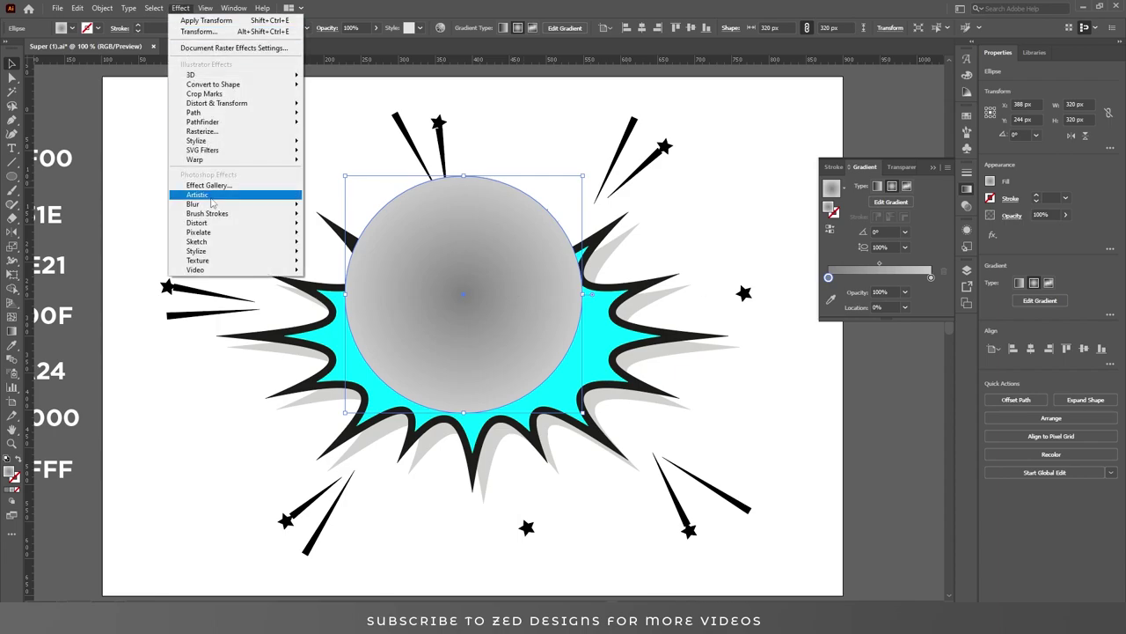
pyautogui.moveTo(220, 234)
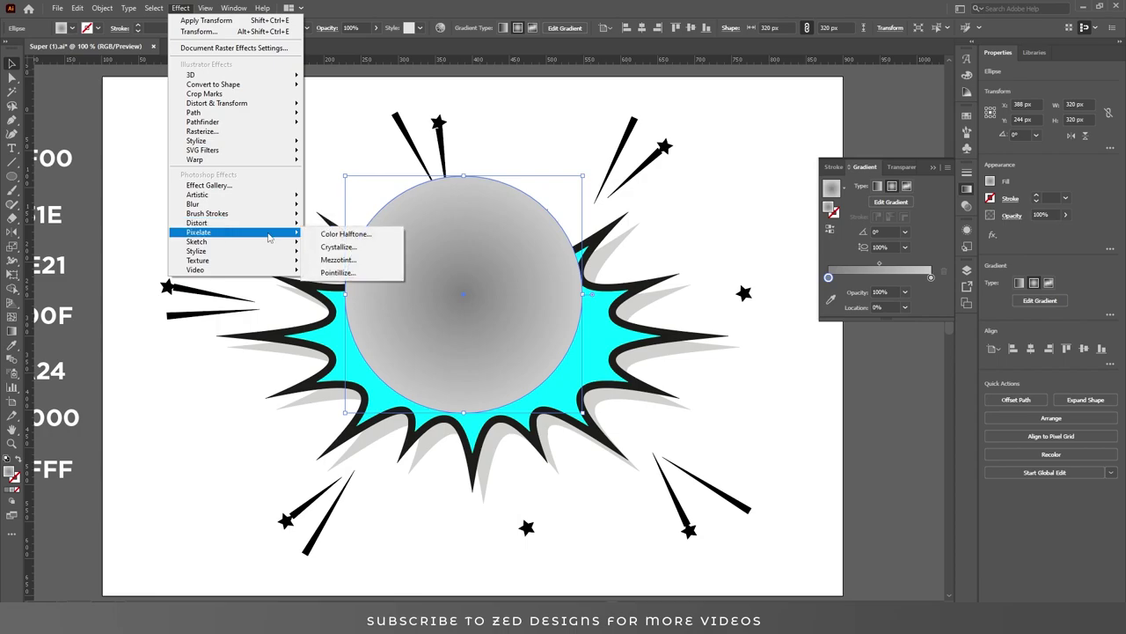
pyautogui.click(355, 236)
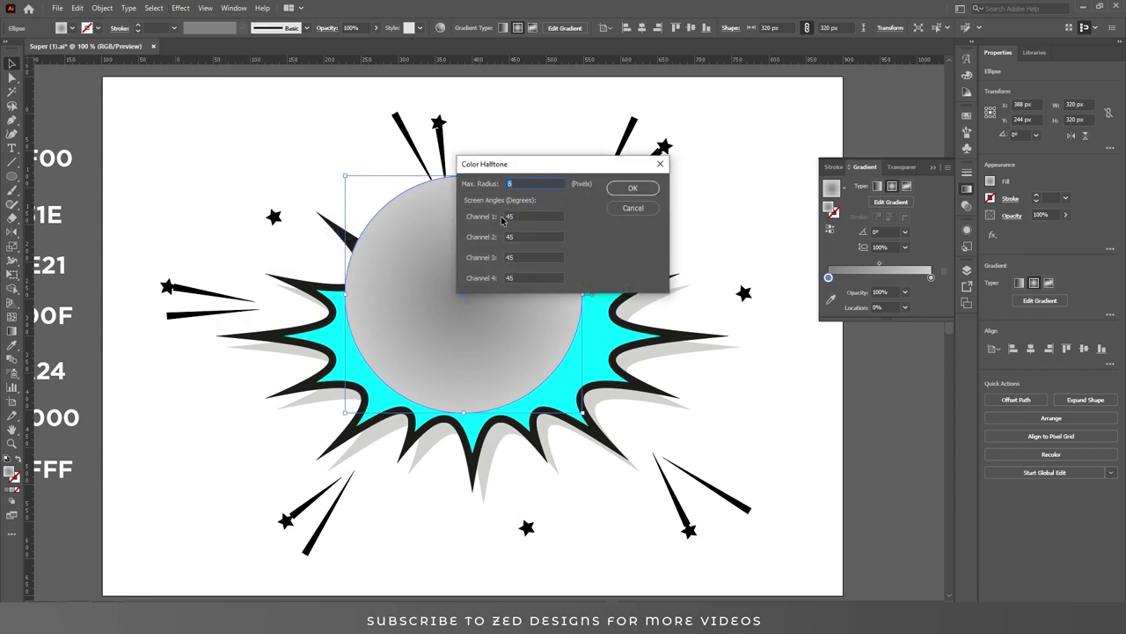
pyautogui.write('3')
pyautogui.click(635, 192)
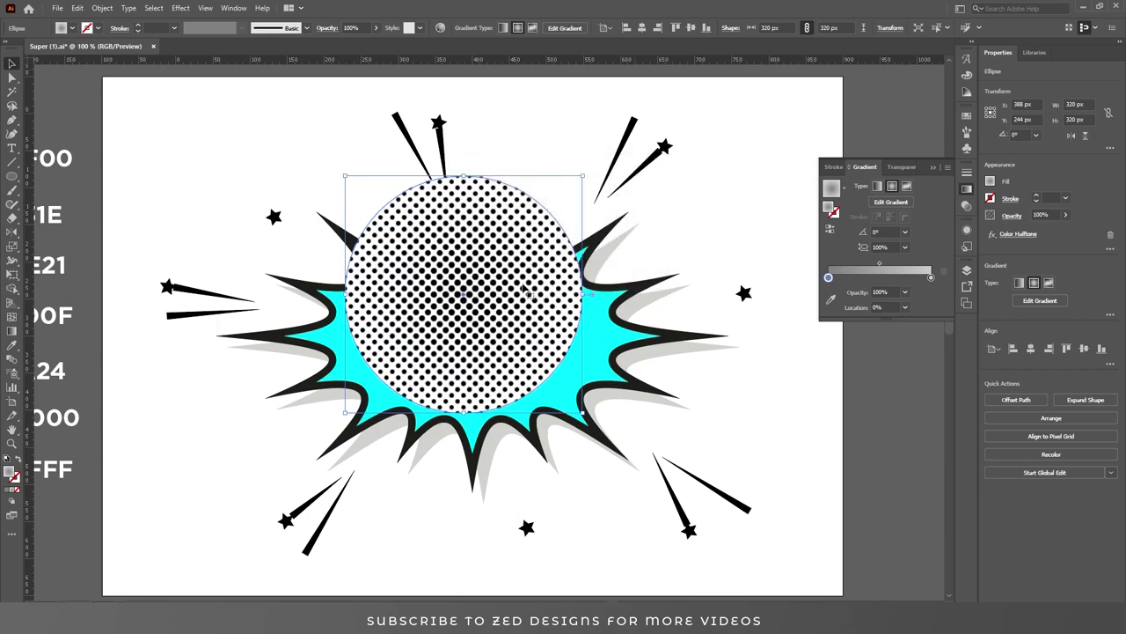
pyautogui.moveTo(482, 264); pyautogui.dragTo(482, 309)
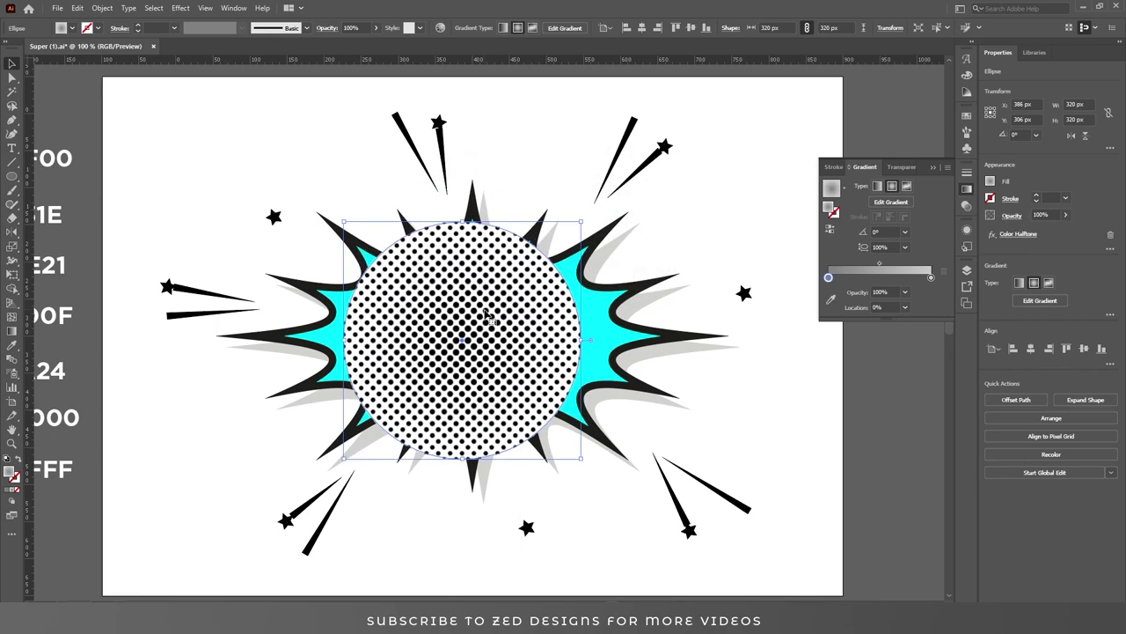
# Expand the halftone circle's appearance and image-trace it with the High Fidelity Photo preset.
pyautogui.click(104, 9)
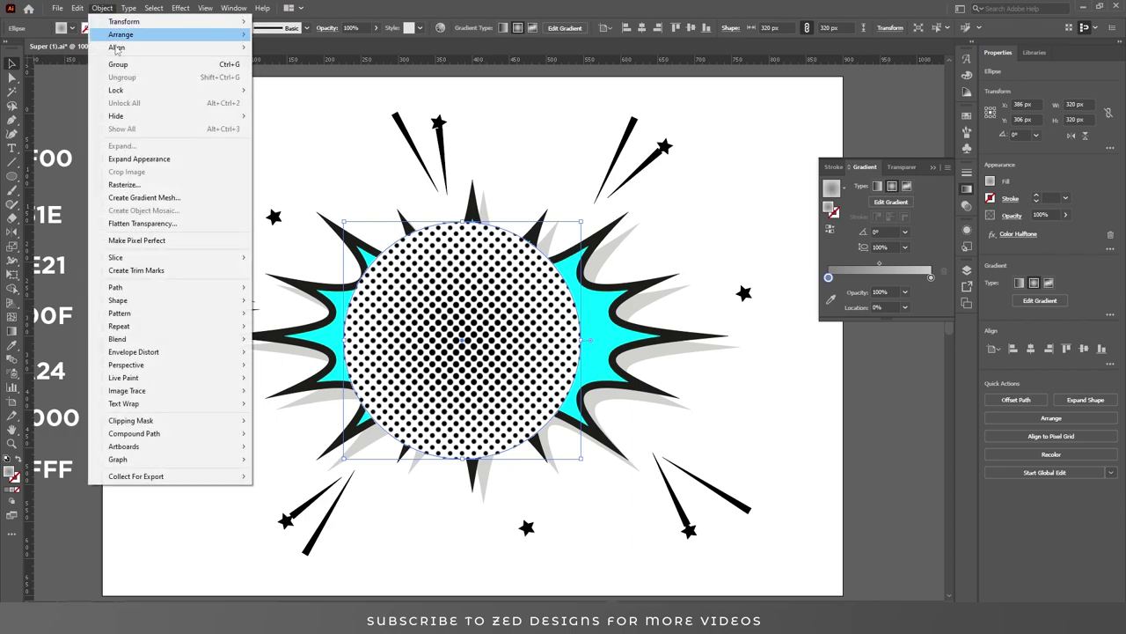
pyautogui.click(128, 160)
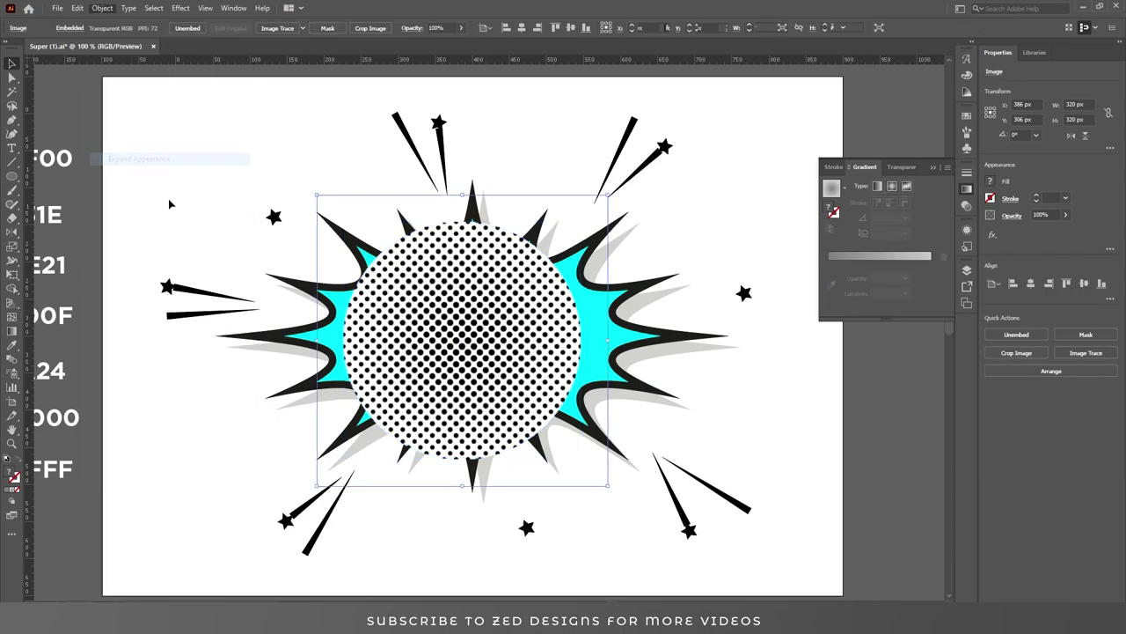
pyautogui.click(302, 29)
pyautogui.click(324, 71)
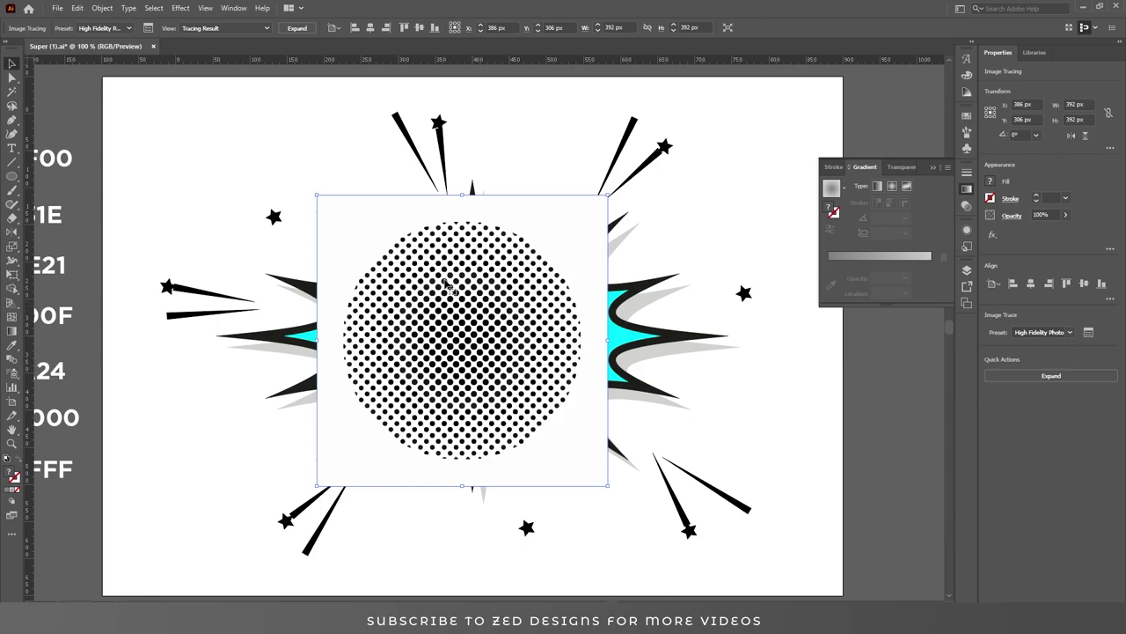
# Expand the traced halftone image into editable vector paths.
pyautogui.doubleClick(467, 315)
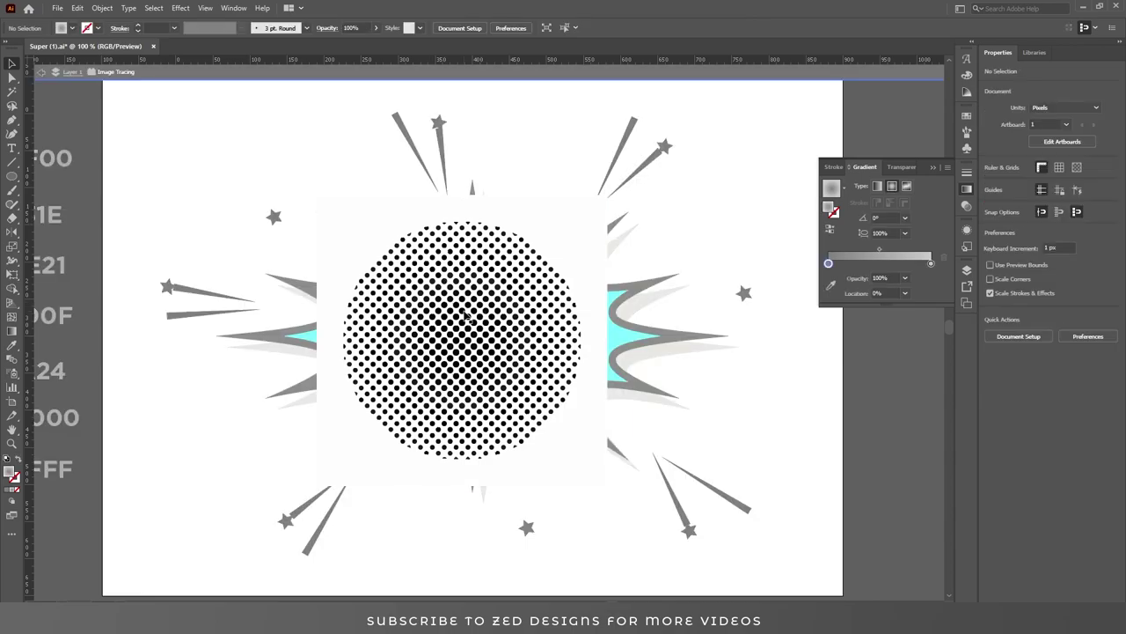
pyautogui.click(451, 257)
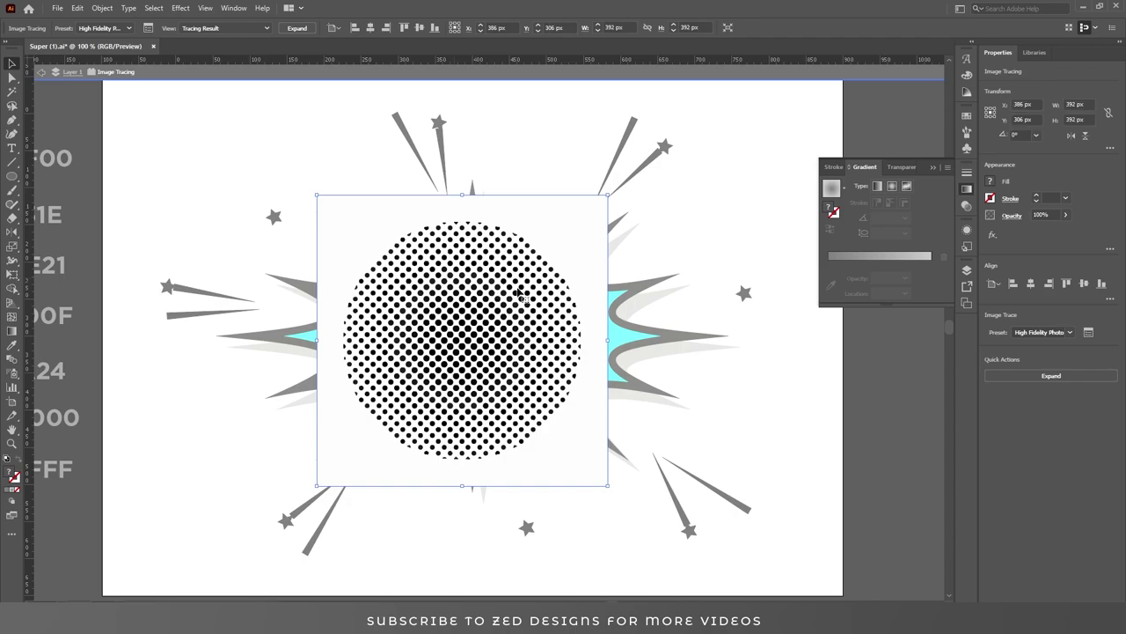
pyautogui.click(1045, 380)
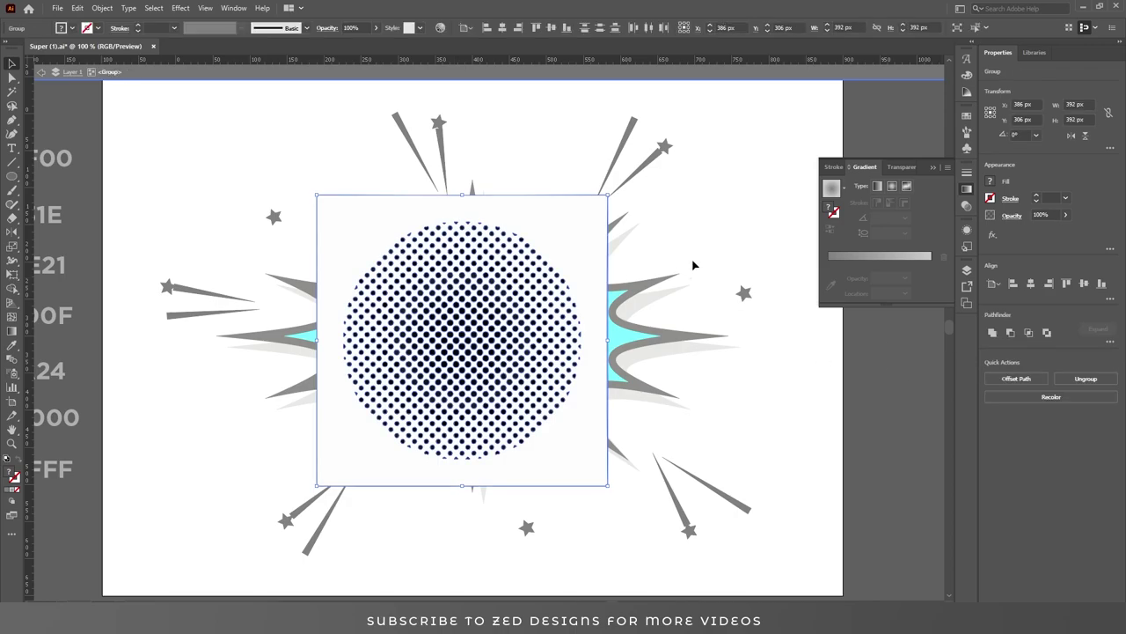
# Delete the white background shapes from the expanded tracing, keeping only the dots, and return to the layer level.
pyautogui.click(649, 252)
pyautogui.moveTo(566, 242); pyautogui.dragTo(614, 173)
pyautogui.moveTo(527, 185); pyautogui.dragTo(532, 212)
pyautogui.press('Delete')
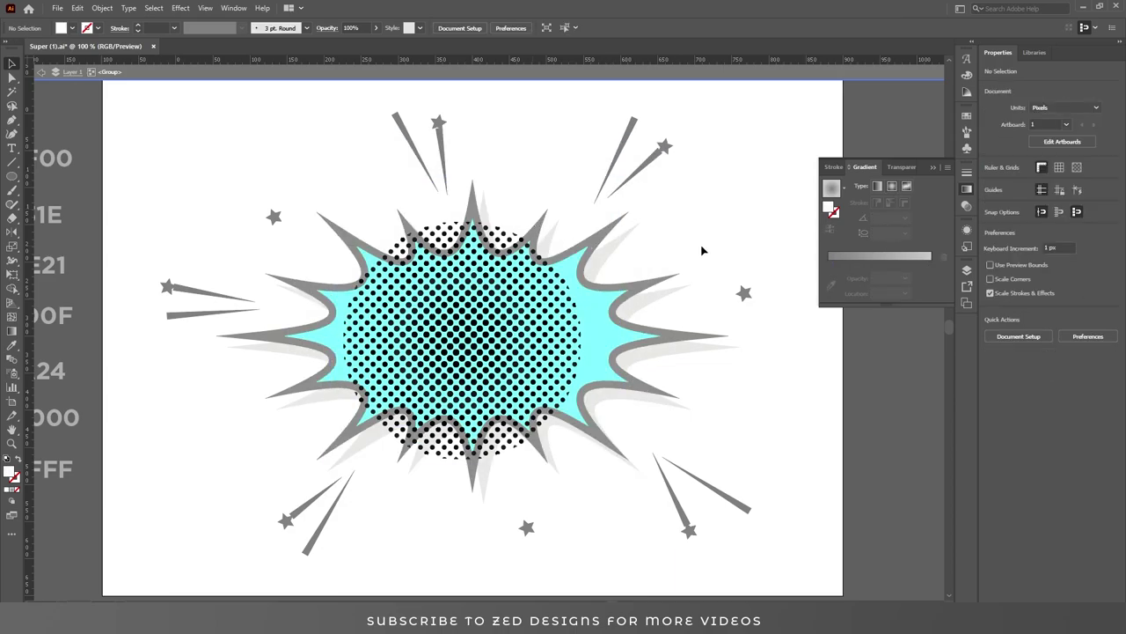
pyautogui.click(69, 76)
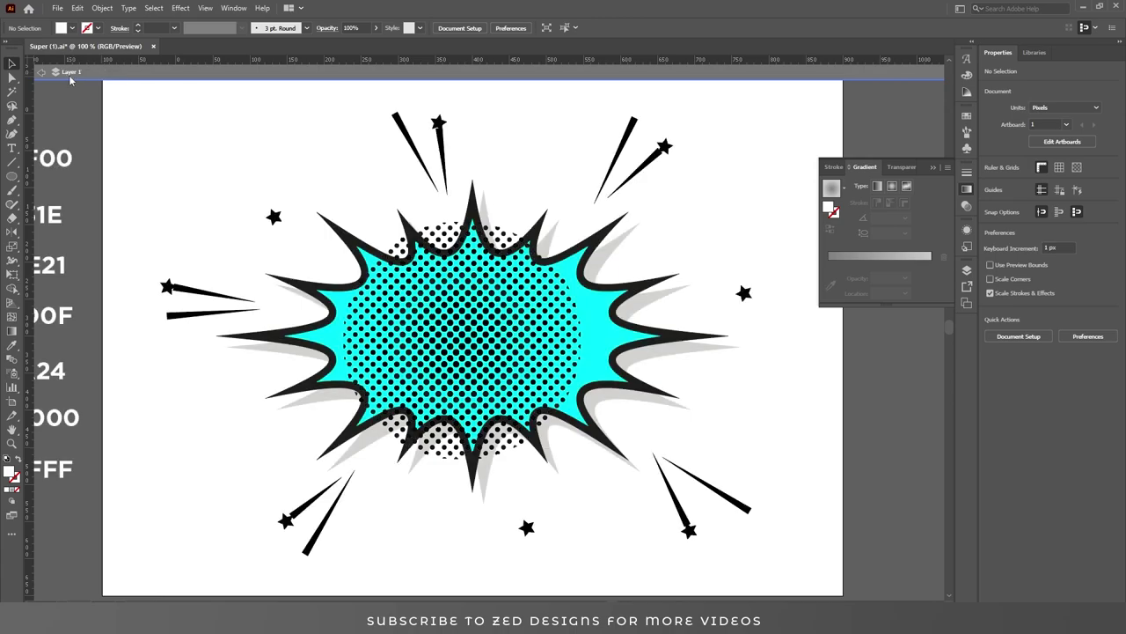
# Fill the halftone dot group with magenta.
pyautogui.click(421, 290)
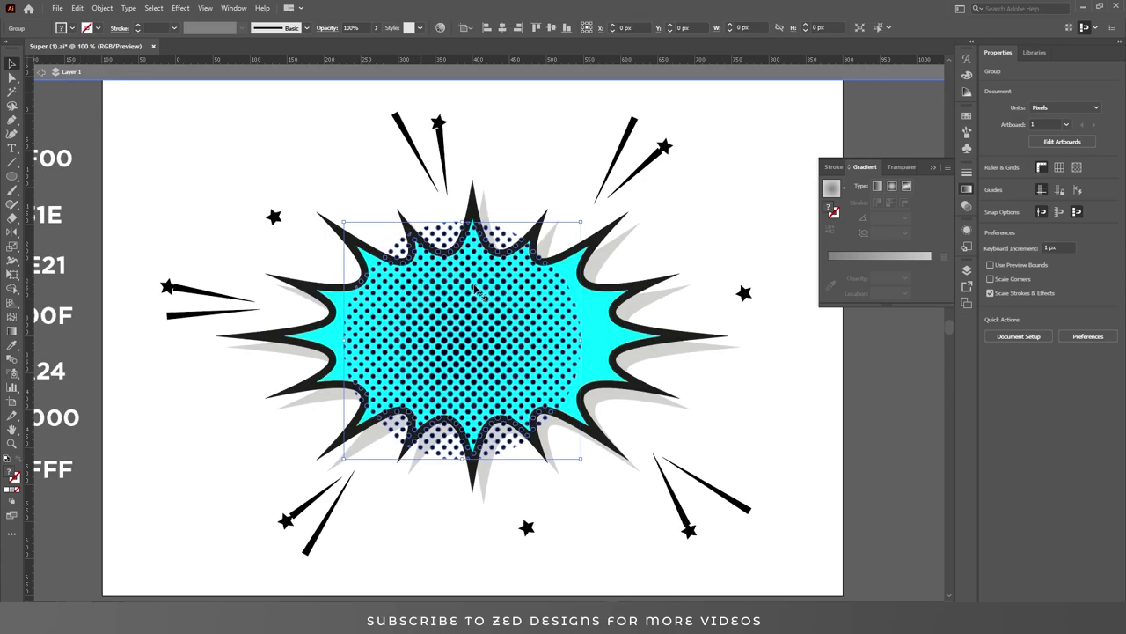
pyautogui.click(990, 184)
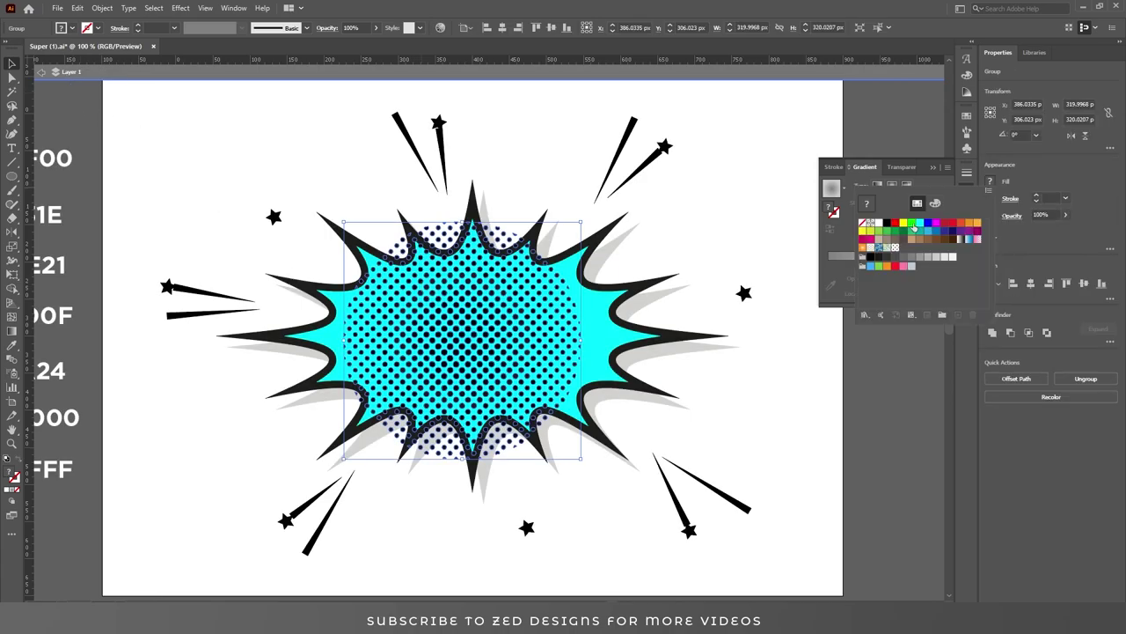
pyautogui.click(936, 224)
pyautogui.click(720, 212)
pyautogui.click(713, 230)
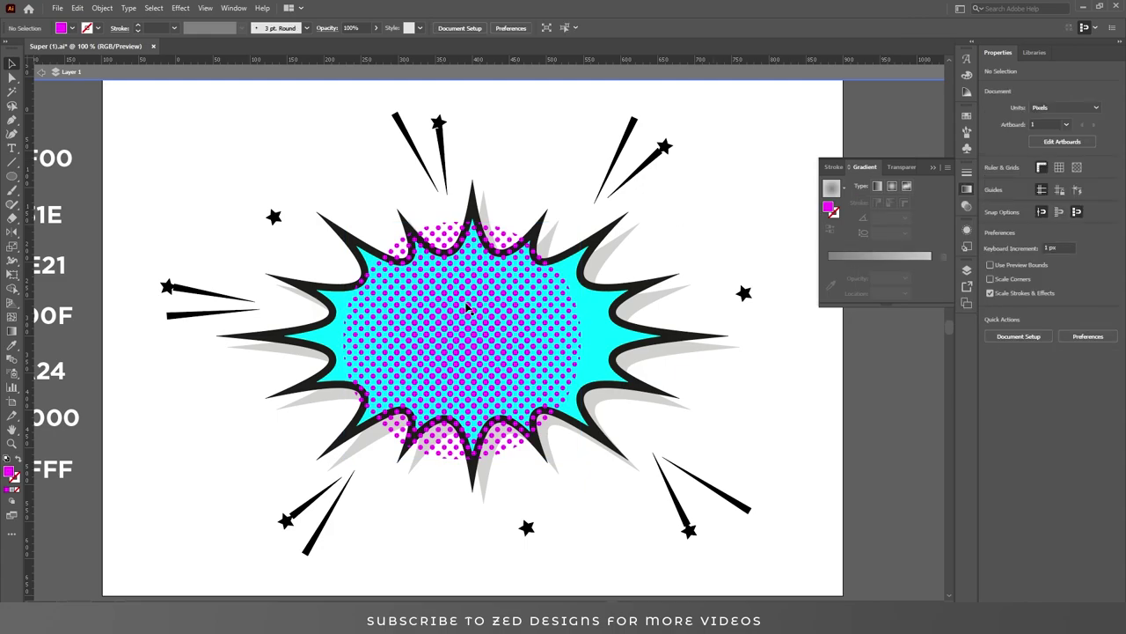
# Move the magenta dots to about X 431, Y 329 px, down and right of the burst's centre, and send them to the back.
pyautogui.moveTo(480, 294); pyautogui.dragTo(504, 300)
pyautogui.click(507, 305)
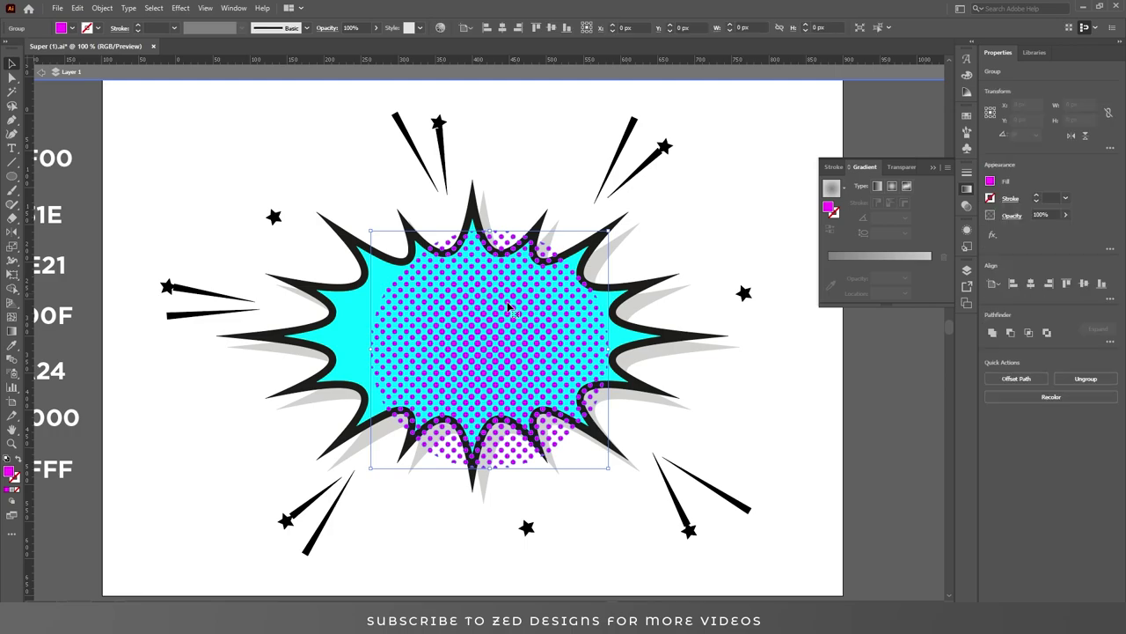
pyautogui.moveTo(509, 305); pyautogui.dragTo(515, 313)
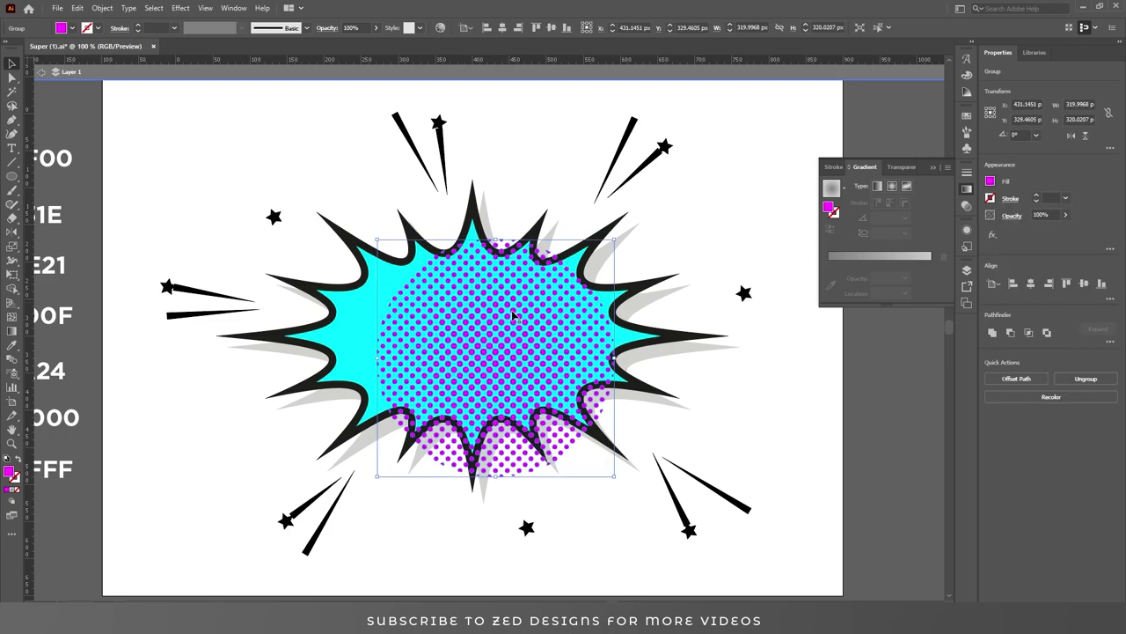
pyautogui.rightClick(515, 313)
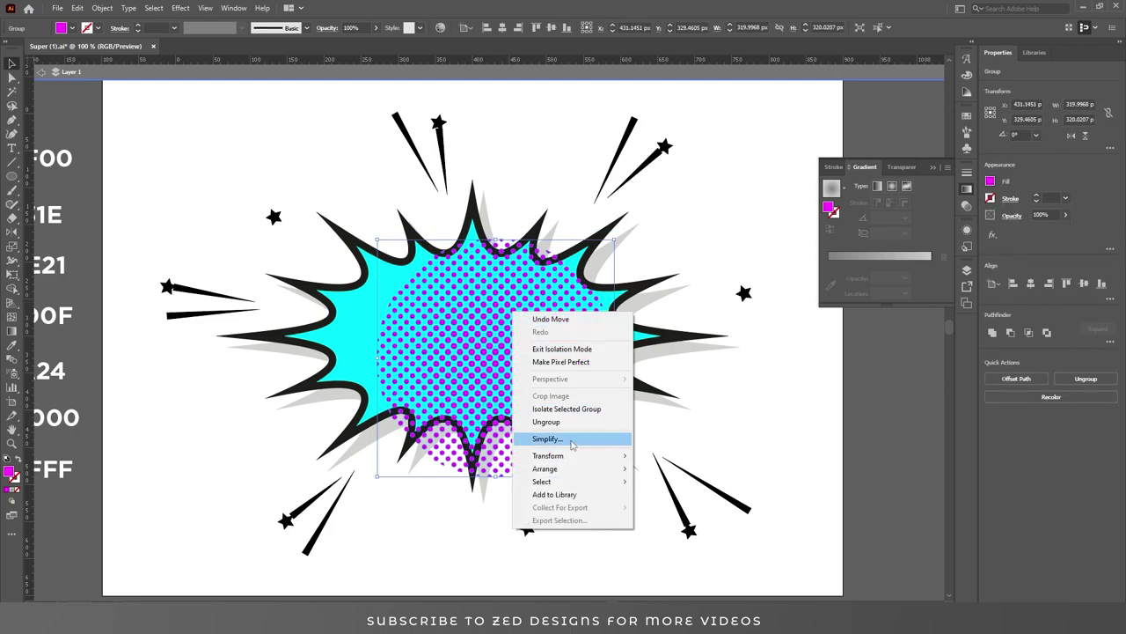
pyautogui.moveTo(575, 473)
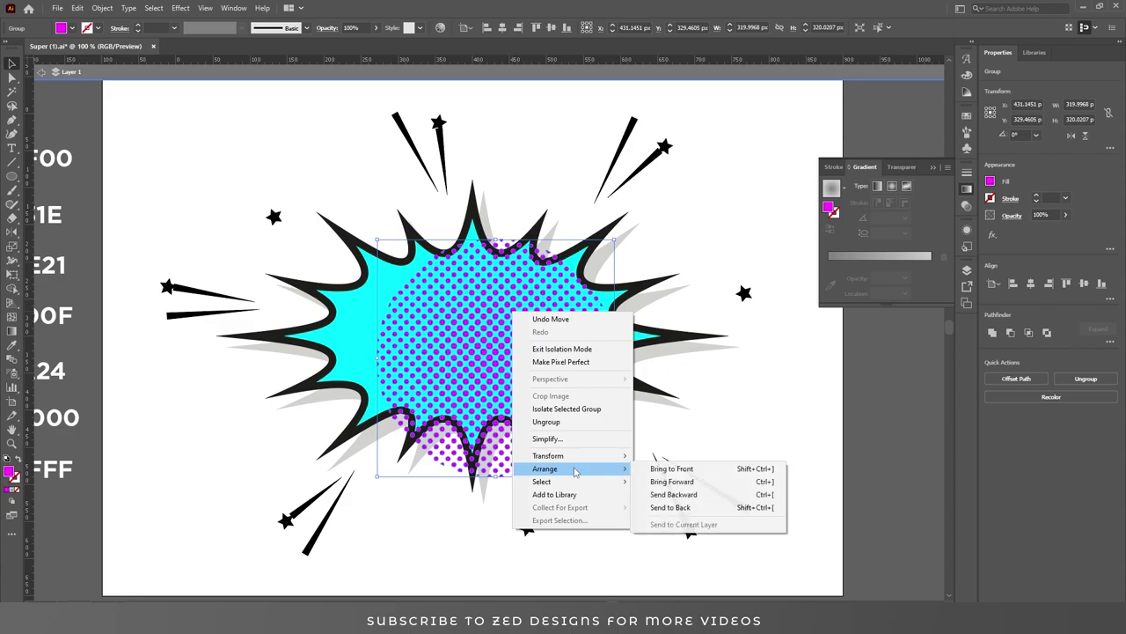
pyautogui.click(694, 510)
pyautogui.click(828, 426)
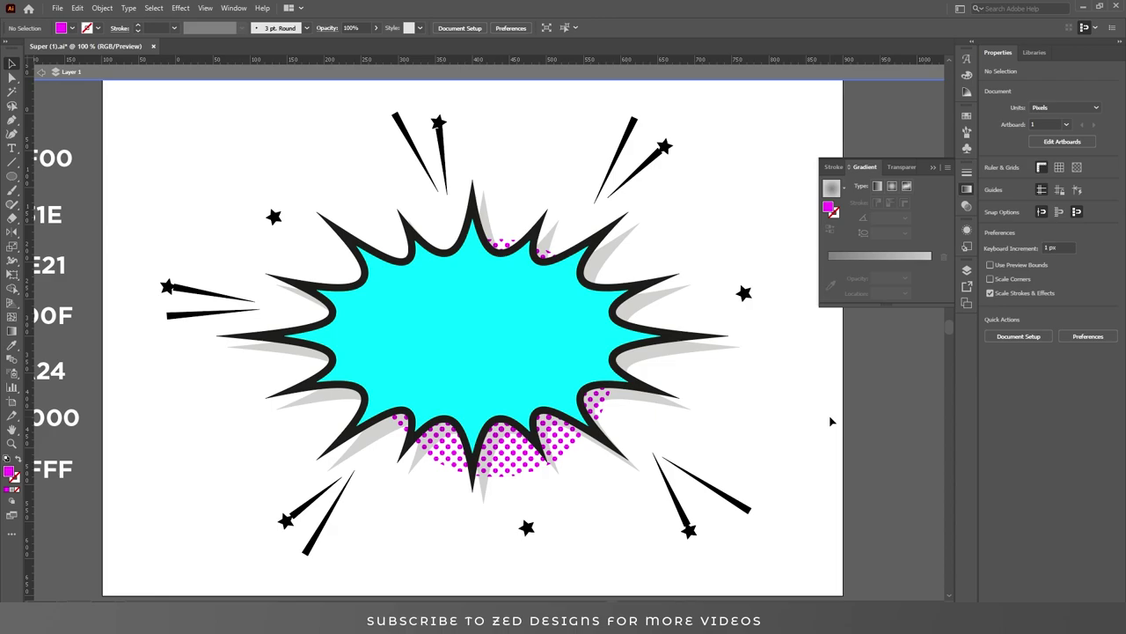
# Create a new layer in the document for the lettering.
pyautogui.click(966, 234)
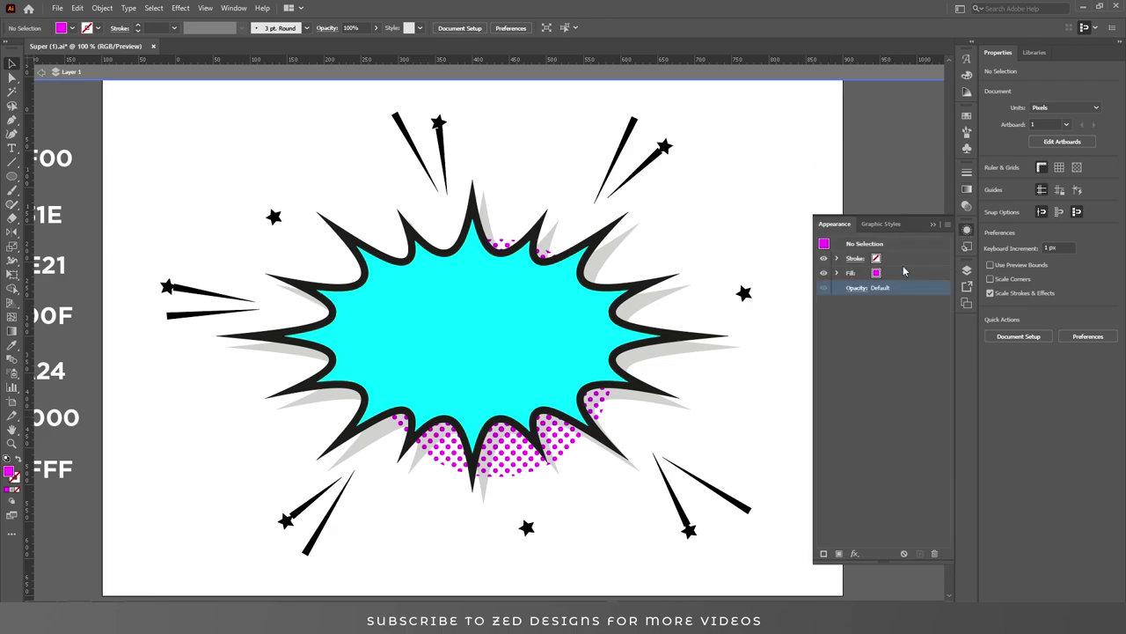
pyautogui.click(966, 269)
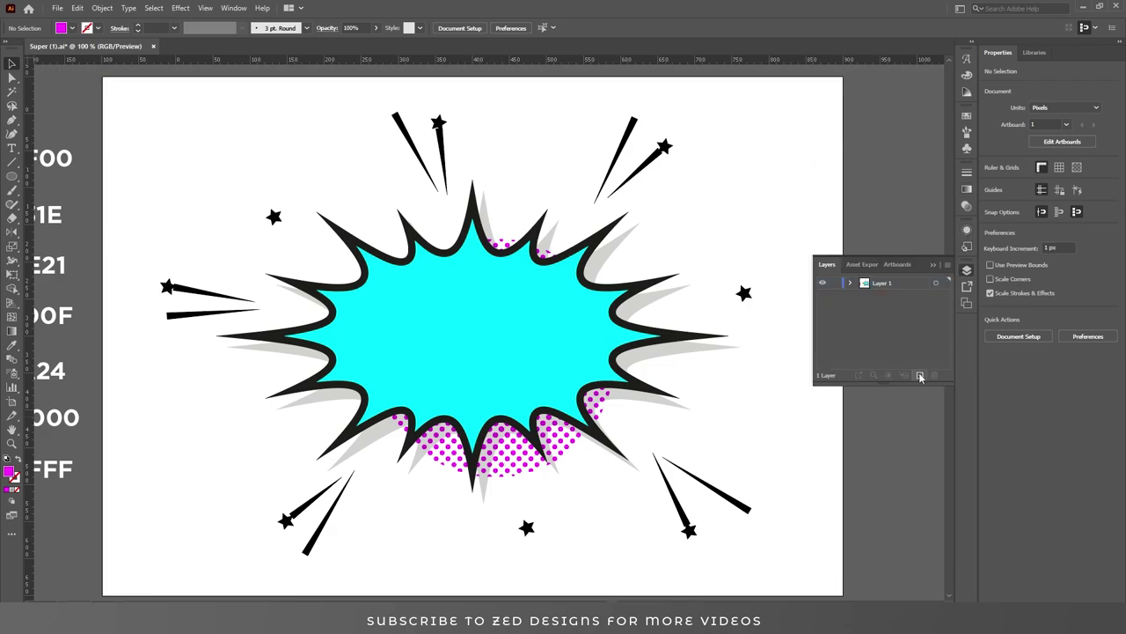
pyautogui.click(920, 376)
pyautogui.click(933, 261)
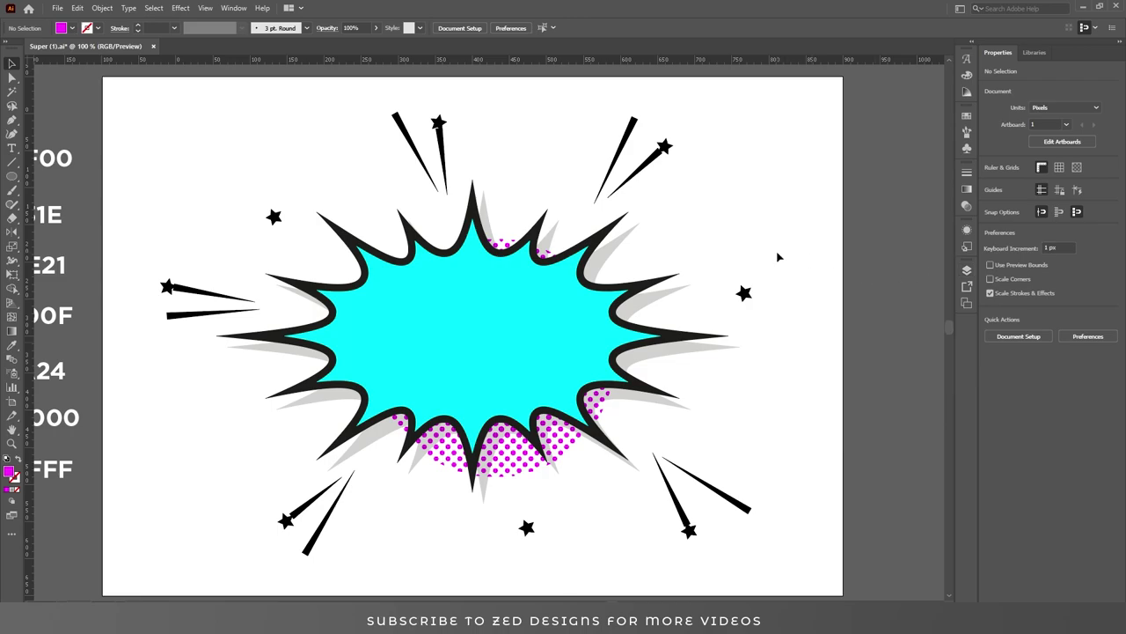
# Add the text "WoW!" on the burst and enlarge it to about 306 px wide across the burst's middle.
pyautogui.press('t')
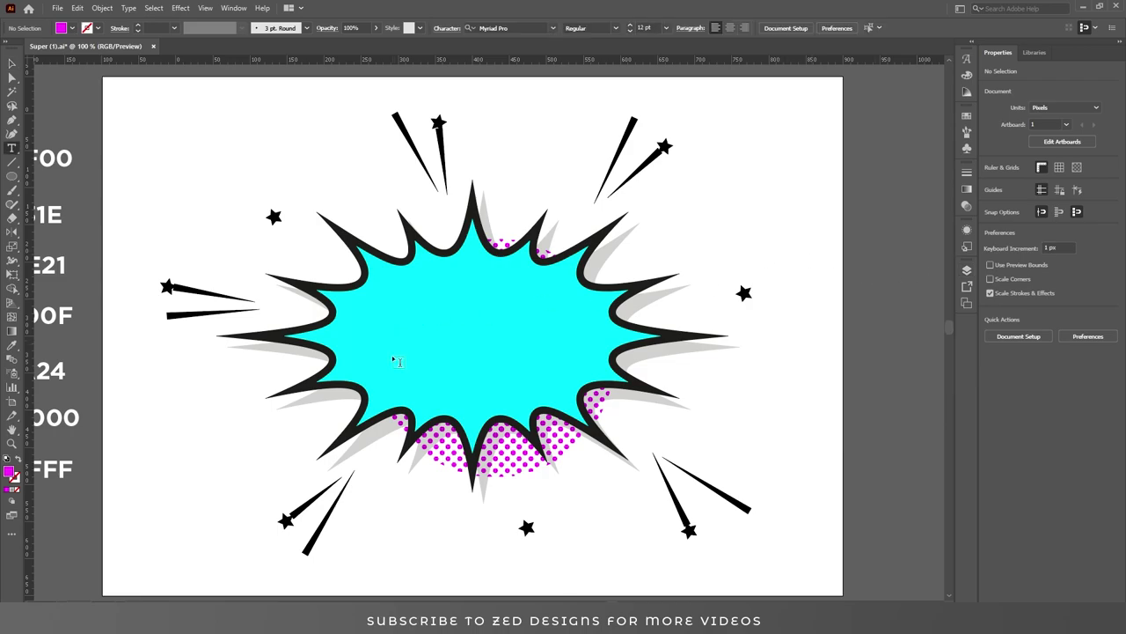
pyautogui.click(394, 359)
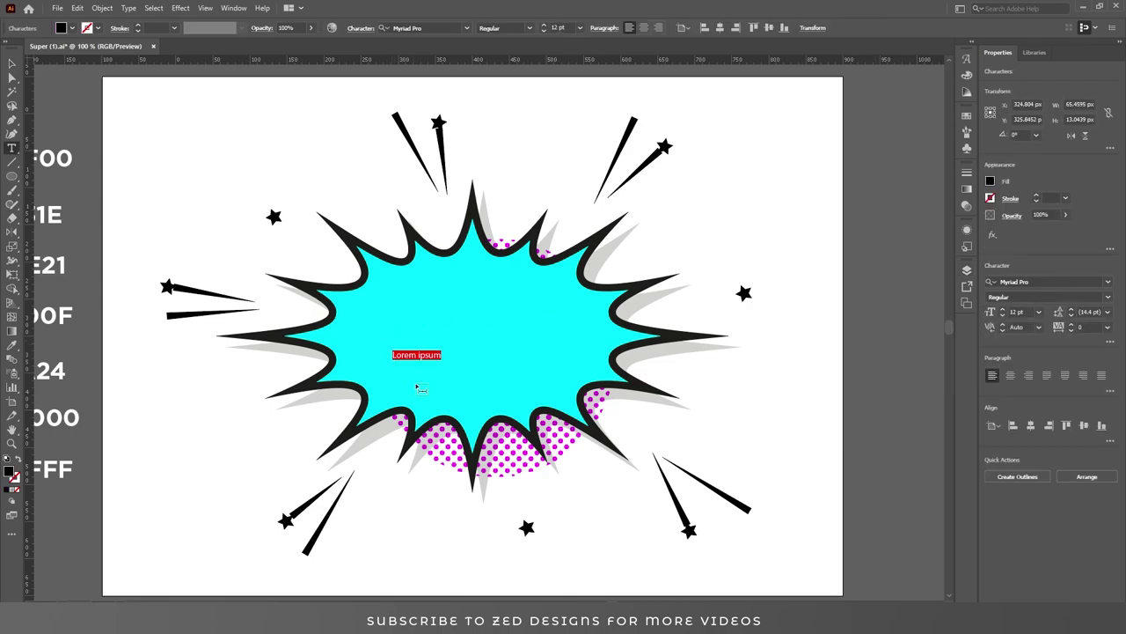
pyautogui.write('o')
pyautogui.press('BackSpace')
pyautogui.write('w!')
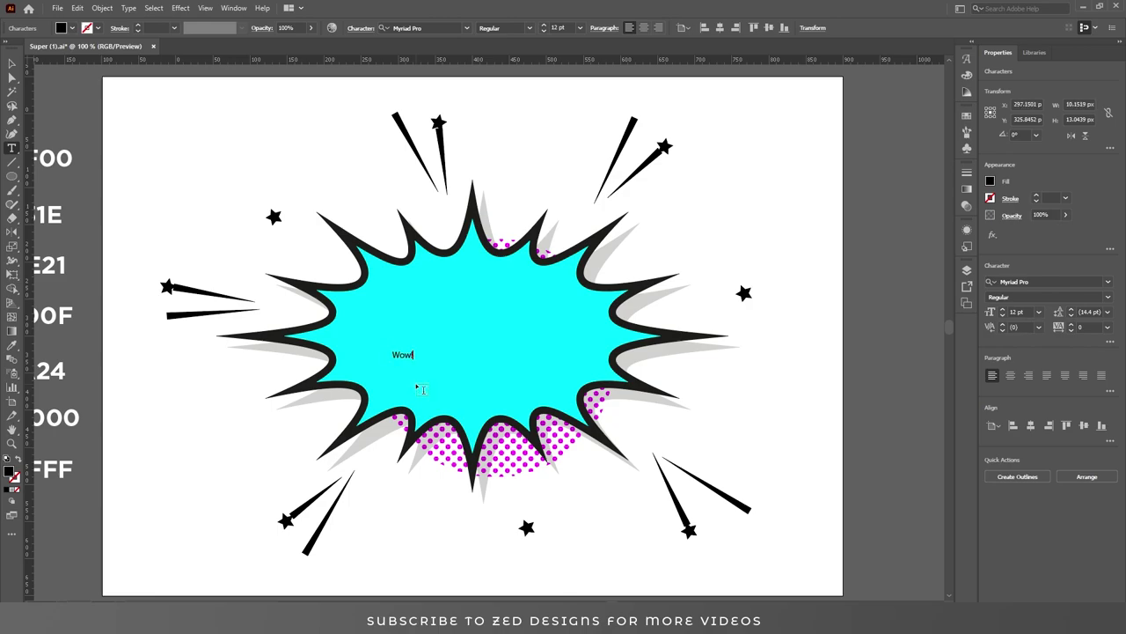
pyautogui.press('BackSpace')
pyautogui.write('W!')
pyautogui.press('Escape')
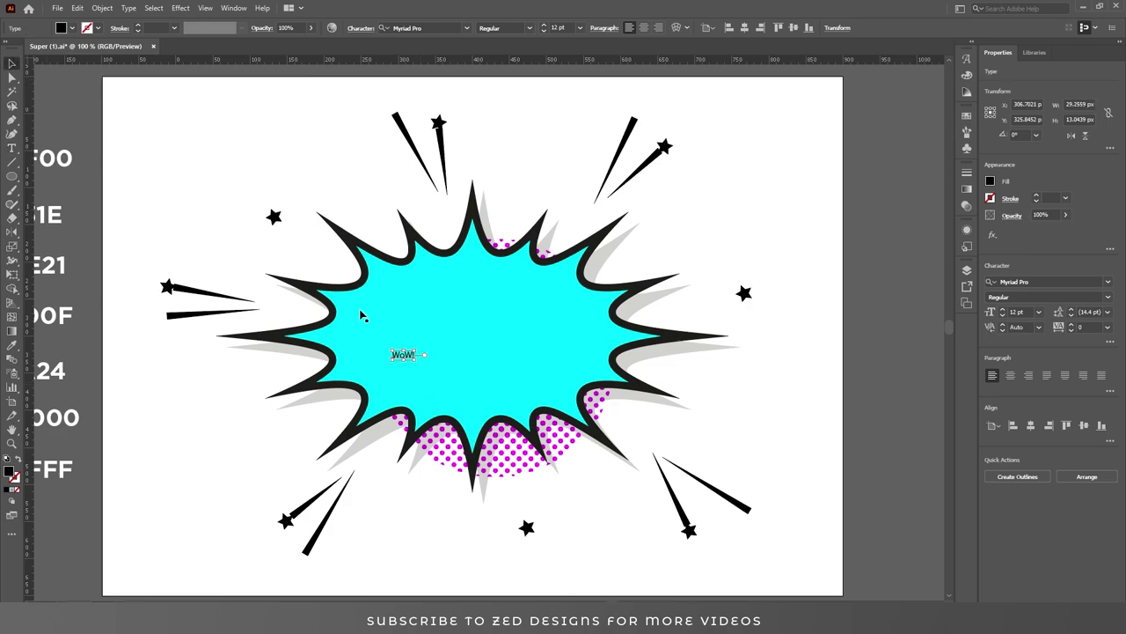
pyautogui.moveTo(410, 345); pyautogui.dragTo(615, 264)
pyautogui.moveTo(567, 340); pyautogui.dragTo(552, 362)
# Set the text's font to Baby Monsta and scale it to about 459 by 210 px, centred over the burst.
pyautogui.click(419, 28)
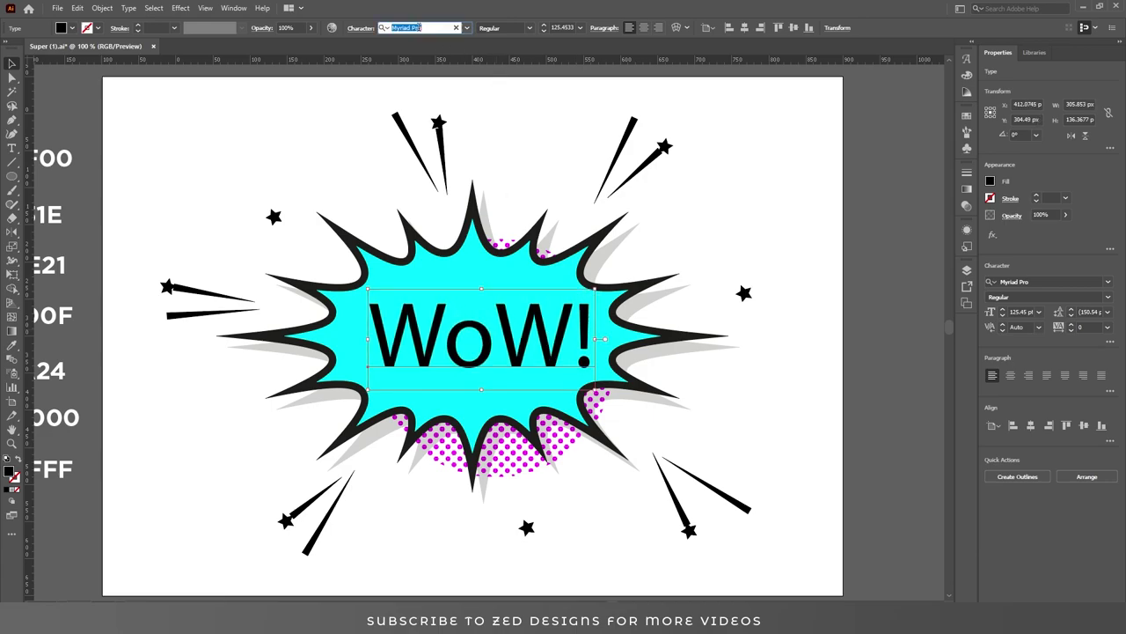
pyautogui.write('bah')
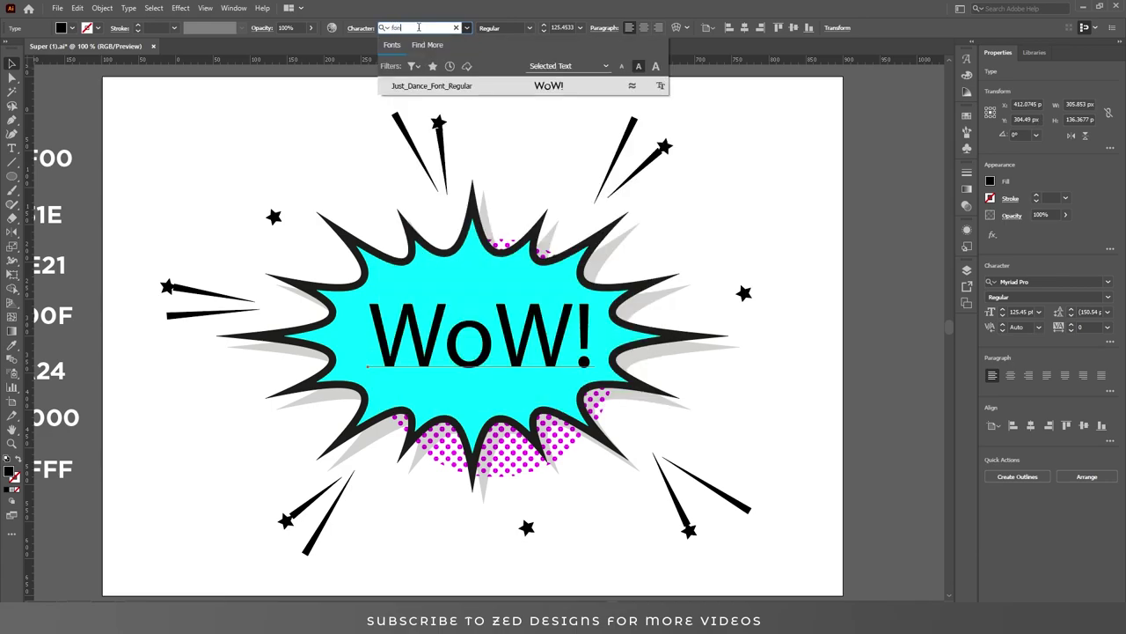
pyautogui.press('BackSpace')
pyautogui.write('by')
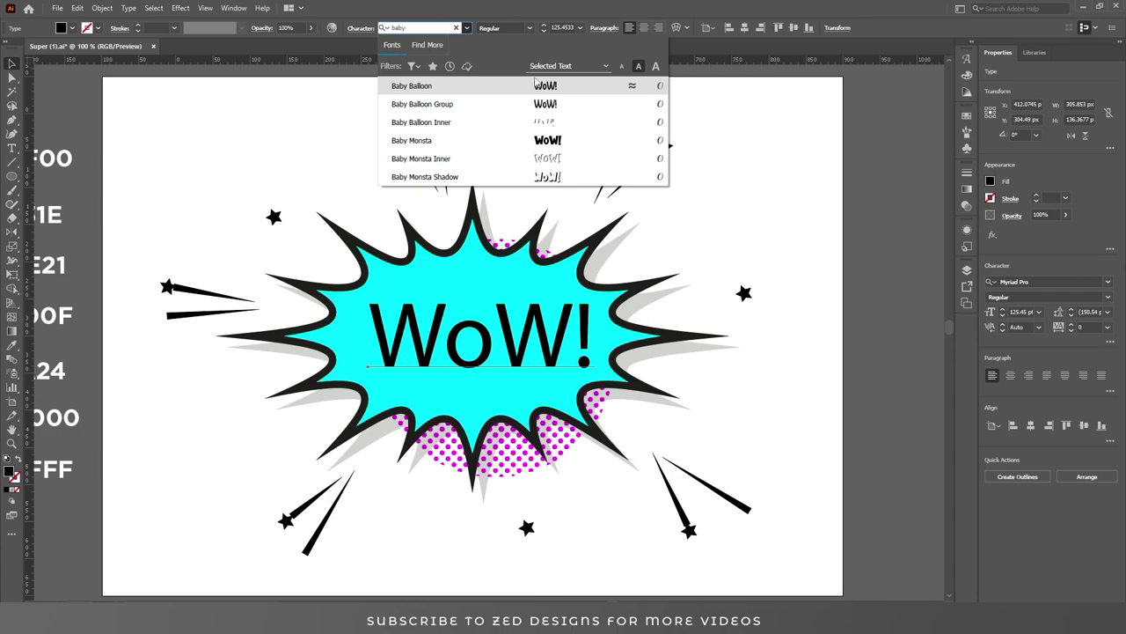
pyautogui.click(528, 140)
pyautogui.moveTo(592, 334); pyautogui.dragTo(649, 334)
pyautogui.moveTo(579, 361); pyautogui.dragTo(581, 368)
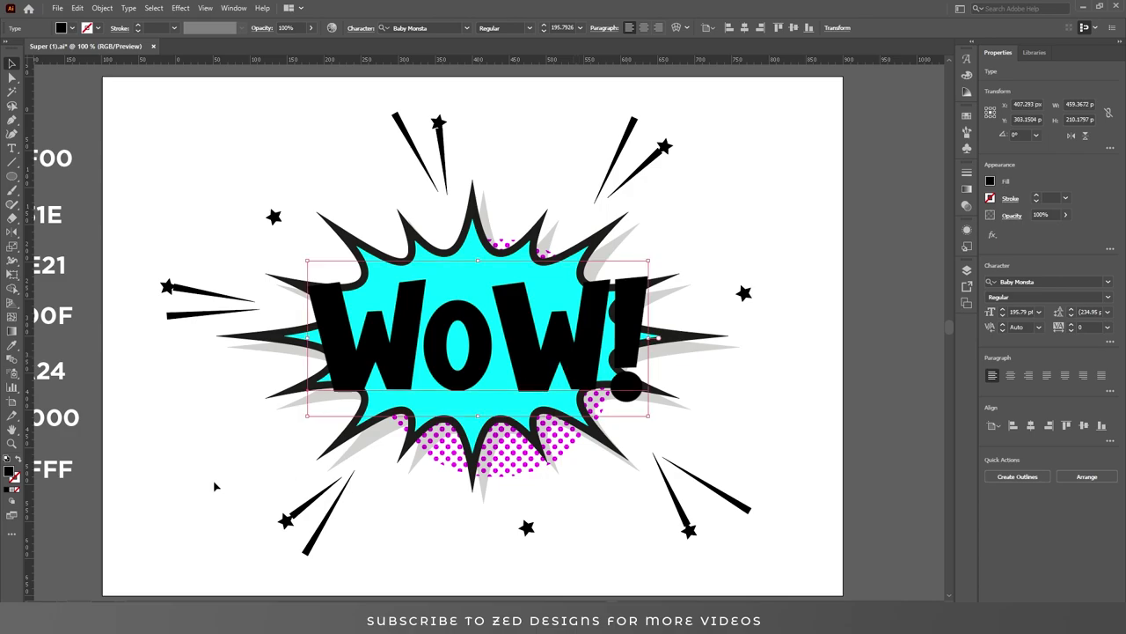
# Remove the WoW! text's fill and add a new near-black fill to its appearance.
pyautogui.click(17, 490)
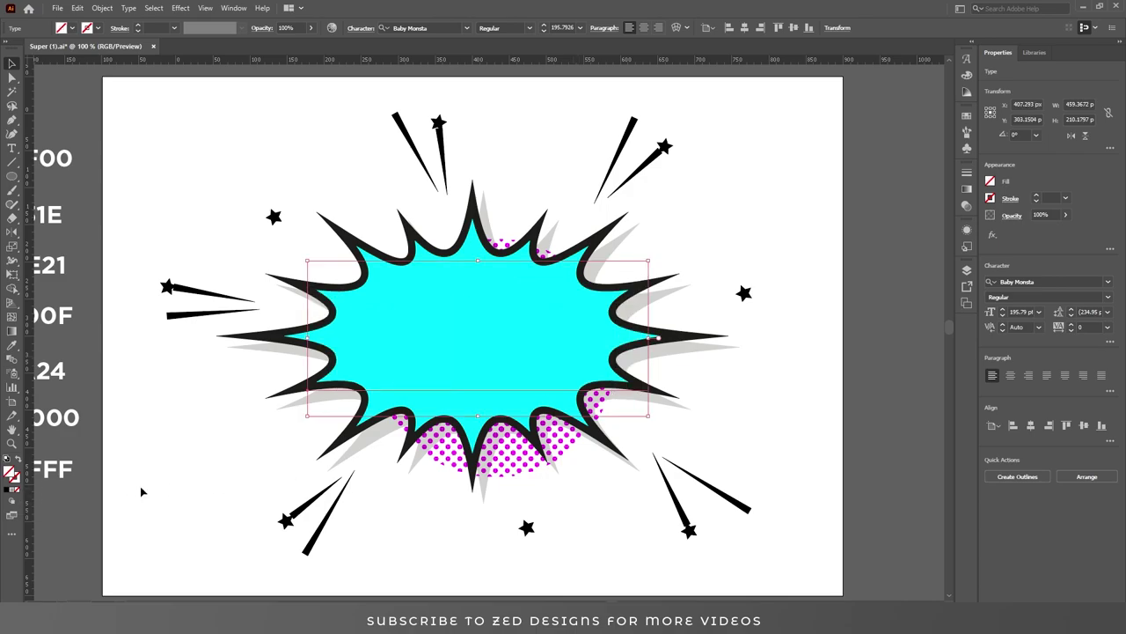
pyautogui.click(967, 231)
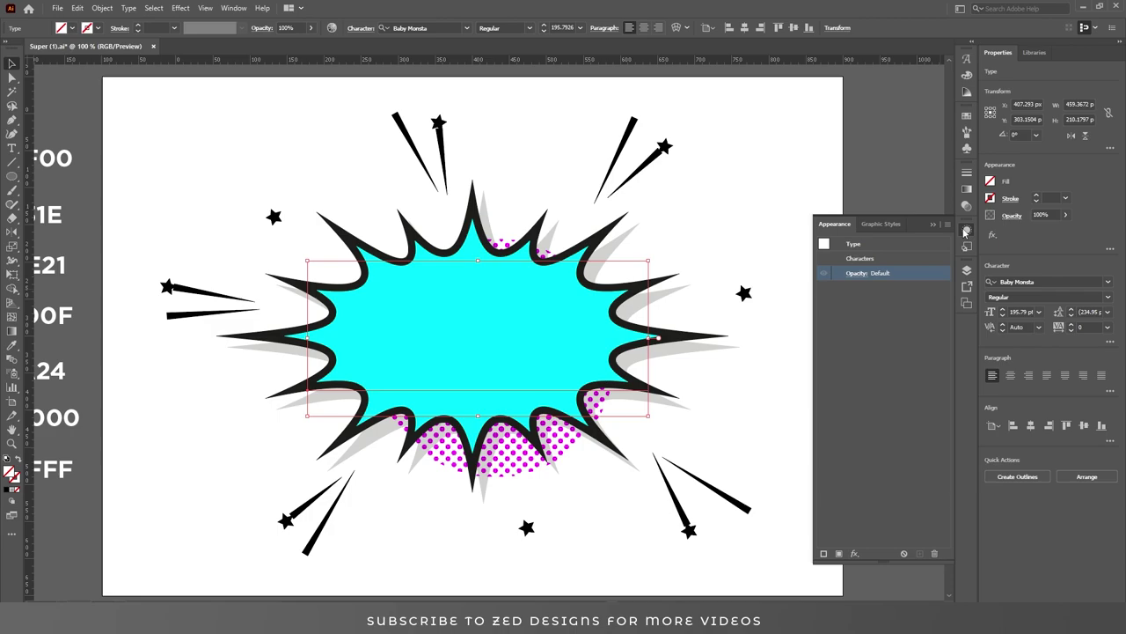
pyautogui.click(839, 554)
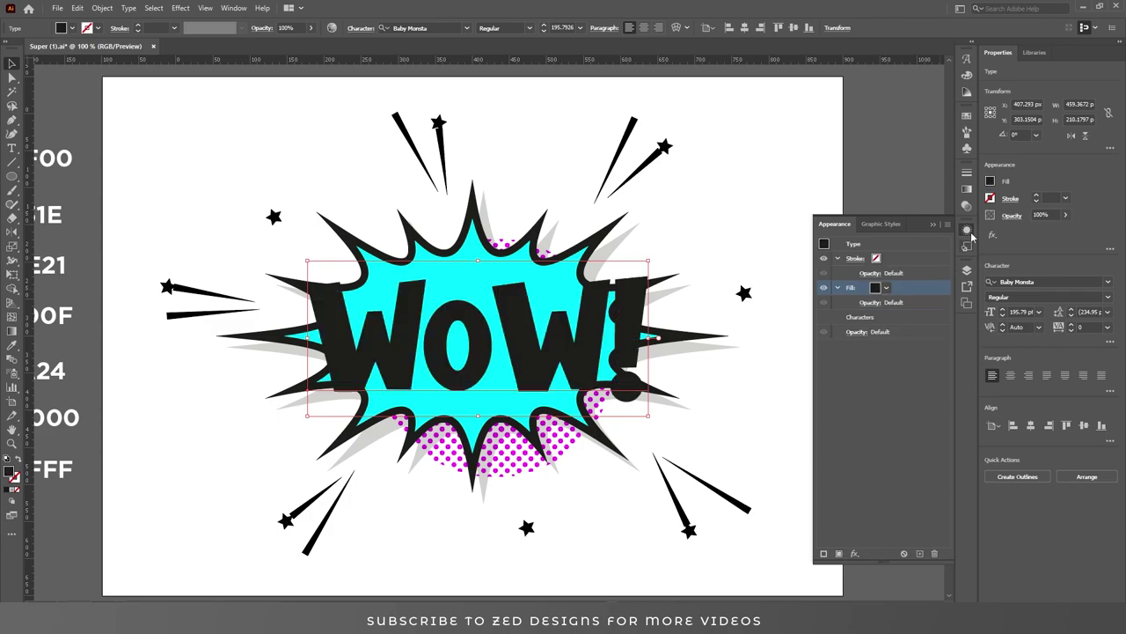
# Apply a linear white-to-black gradient to the WoW! text's fill with its angle set to -90°.
pyautogui.click(967, 190)
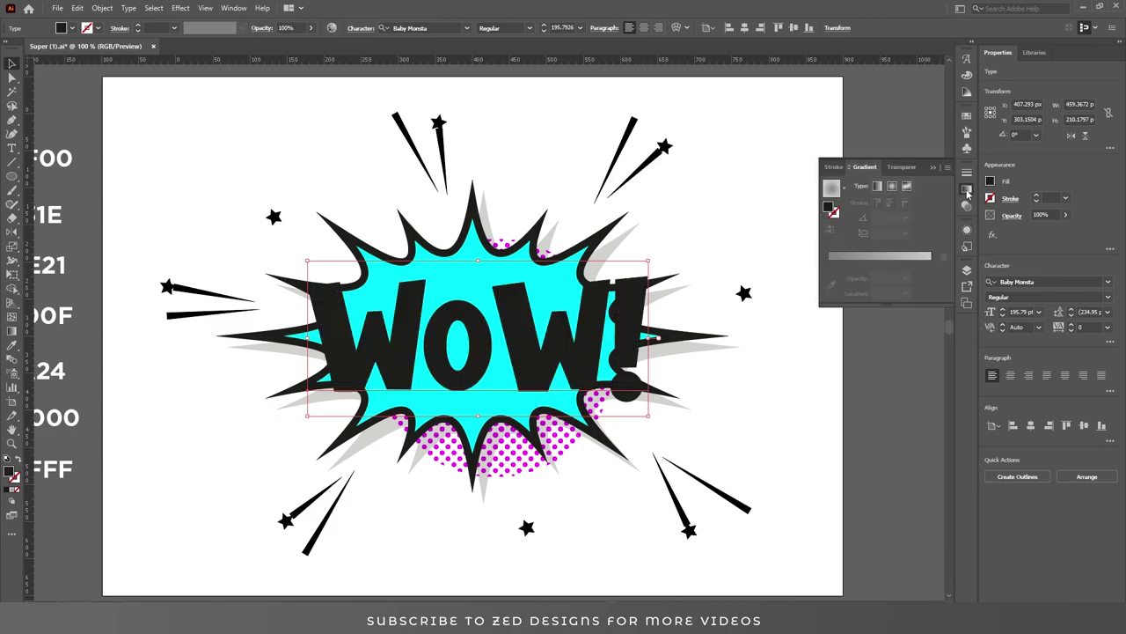
pyautogui.click(845, 185)
pyautogui.click(837, 211)
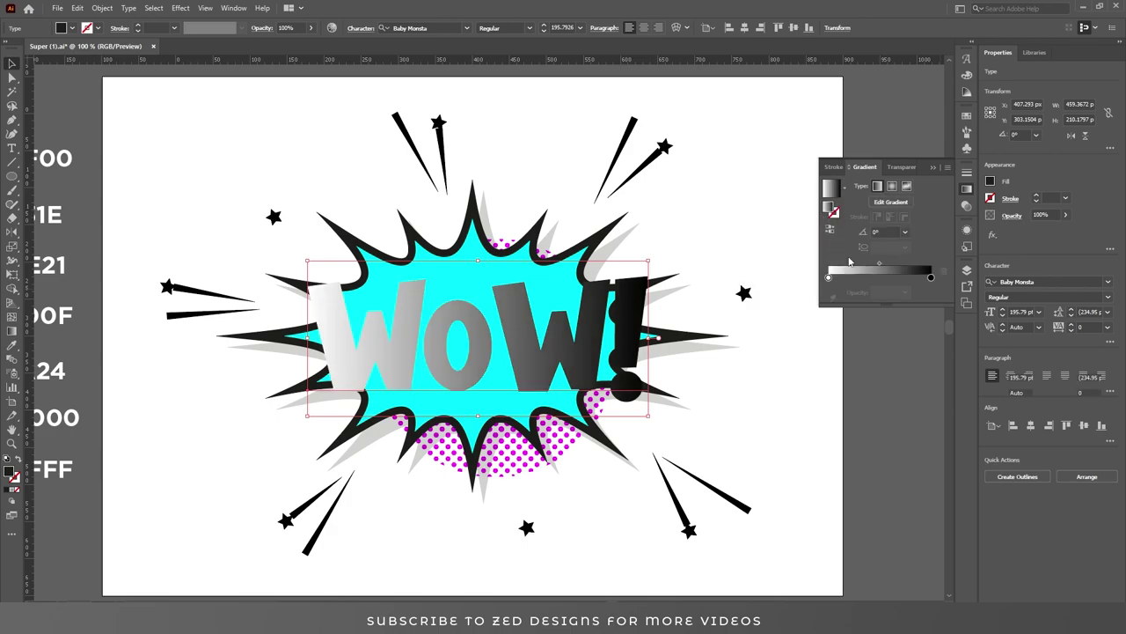
pyautogui.click(906, 231)
pyautogui.click(917, 413)
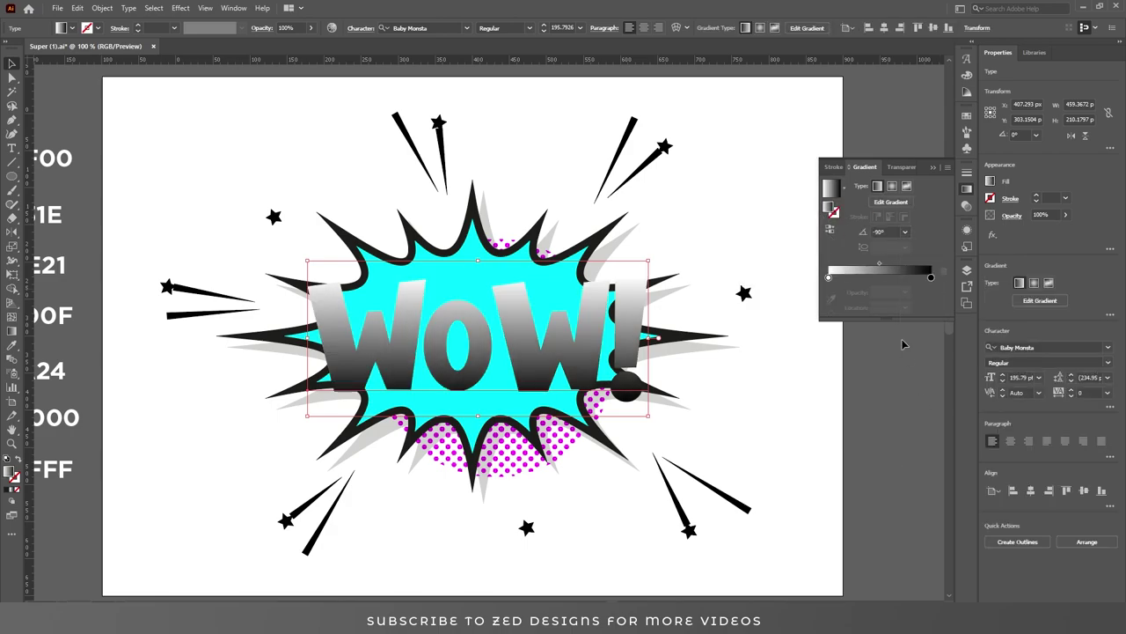
# Set the end colour stop of the text's gradient to orange F7931E.
pyautogui.doubleClick(931, 278)
pyautogui.click(938, 236)
pyautogui.moveTo(341, 300); pyautogui.dragTo(469, 303)
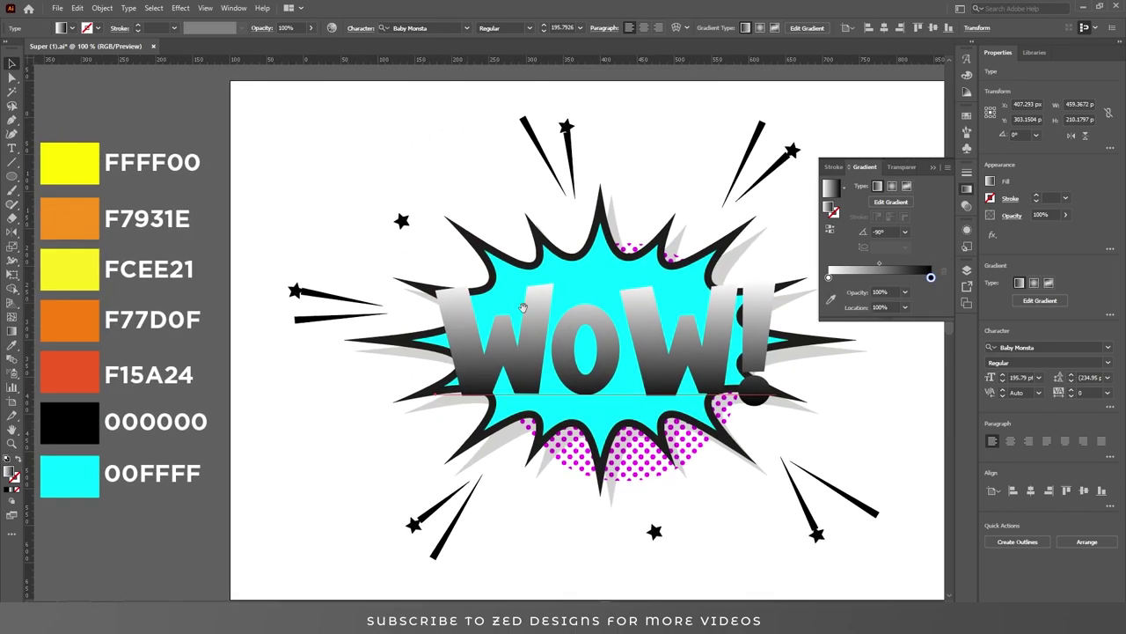
pyautogui.doubleClick(931, 278)
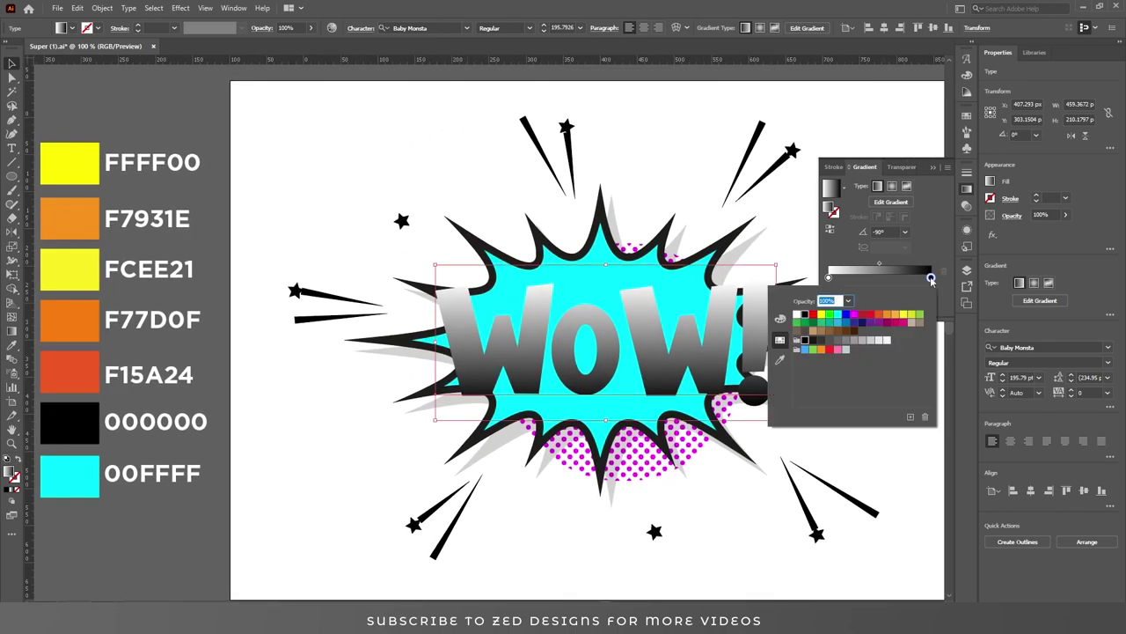
pyautogui.click(779, 321)
pyautogui.click(913, 377)
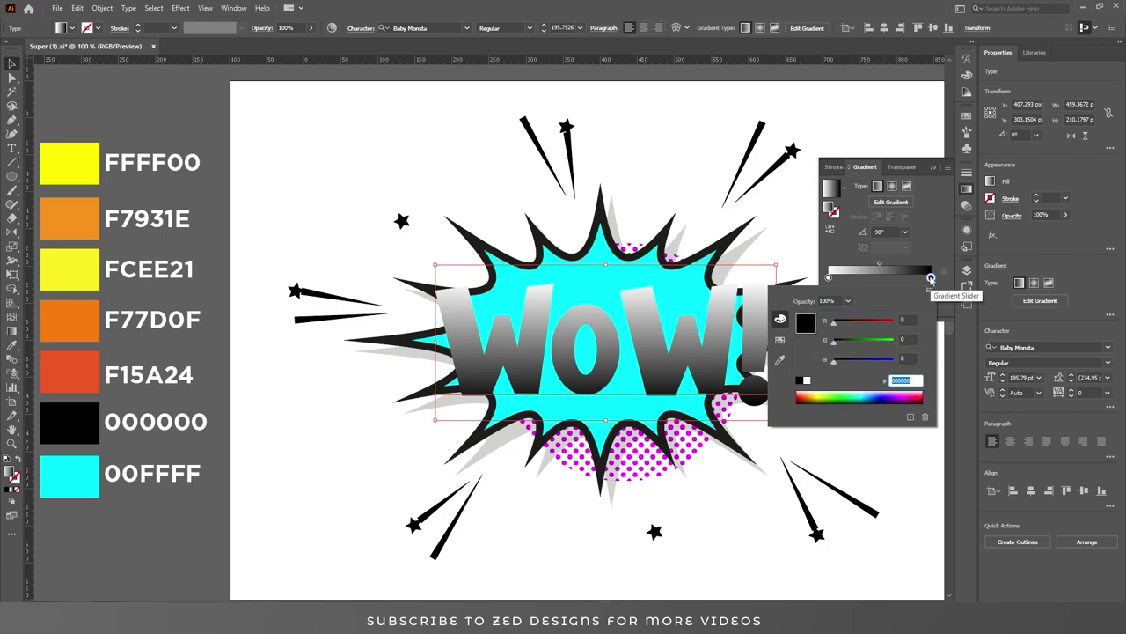
pyautogui.write('f')
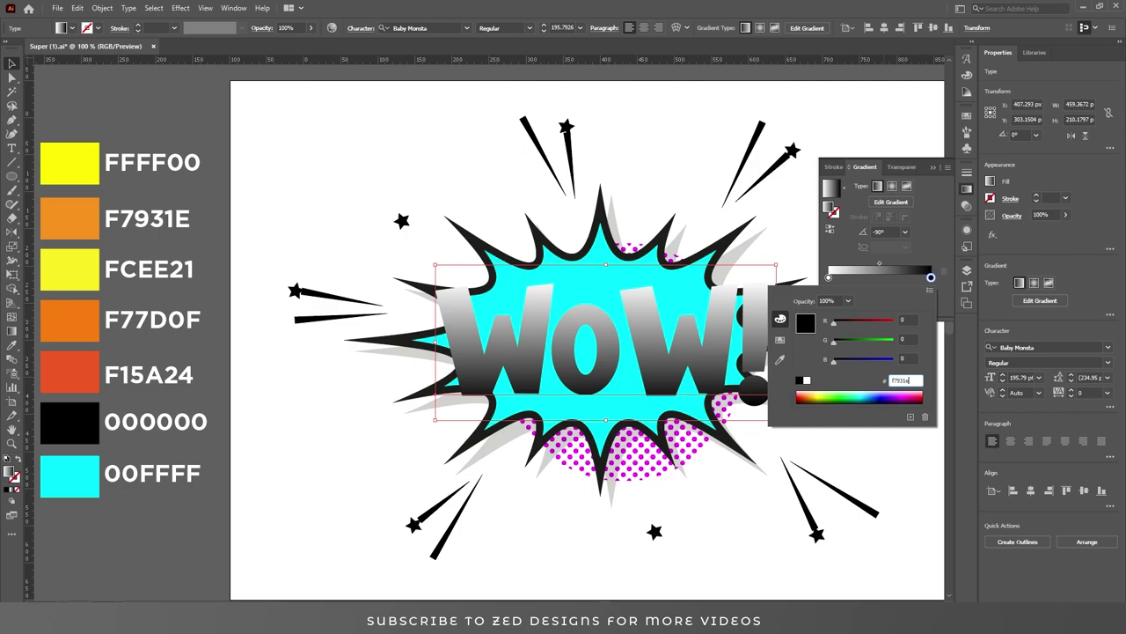
pyautogui.press('Tab')
pyautogui.click(943, 252)
# Set the starting colour stop of the text's gradient to yellow FCEE21.
pyautogui.click(828, 278)
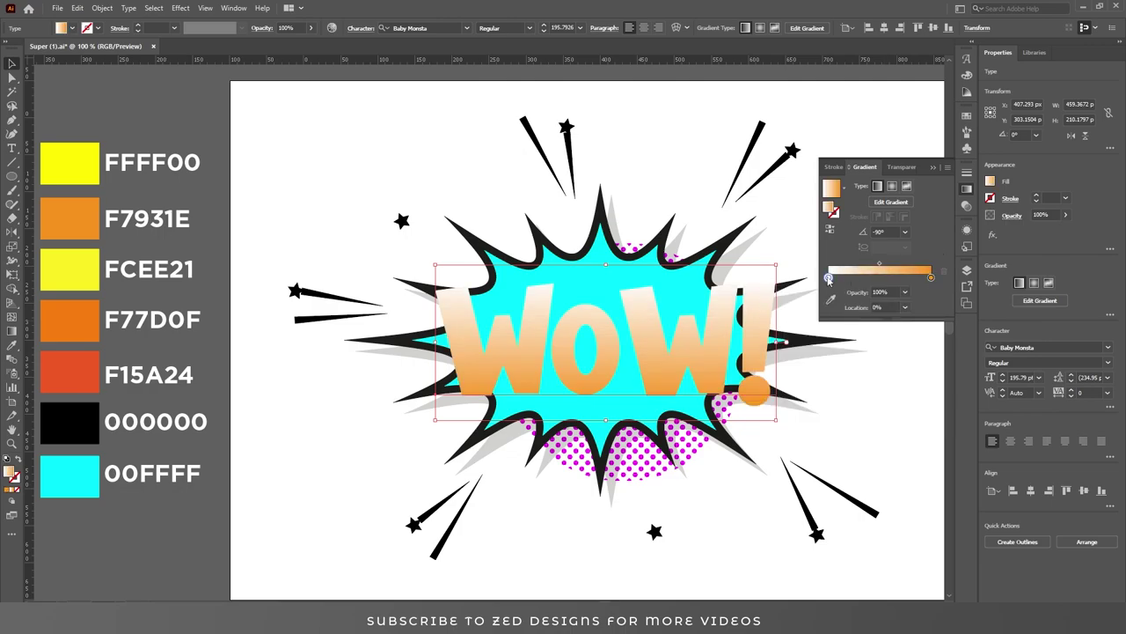
pyautogui.doubleClick(828, 278)
pyautogui.click(901, 379)
pyautogui.write('f')
pyautogui.press('Tab')
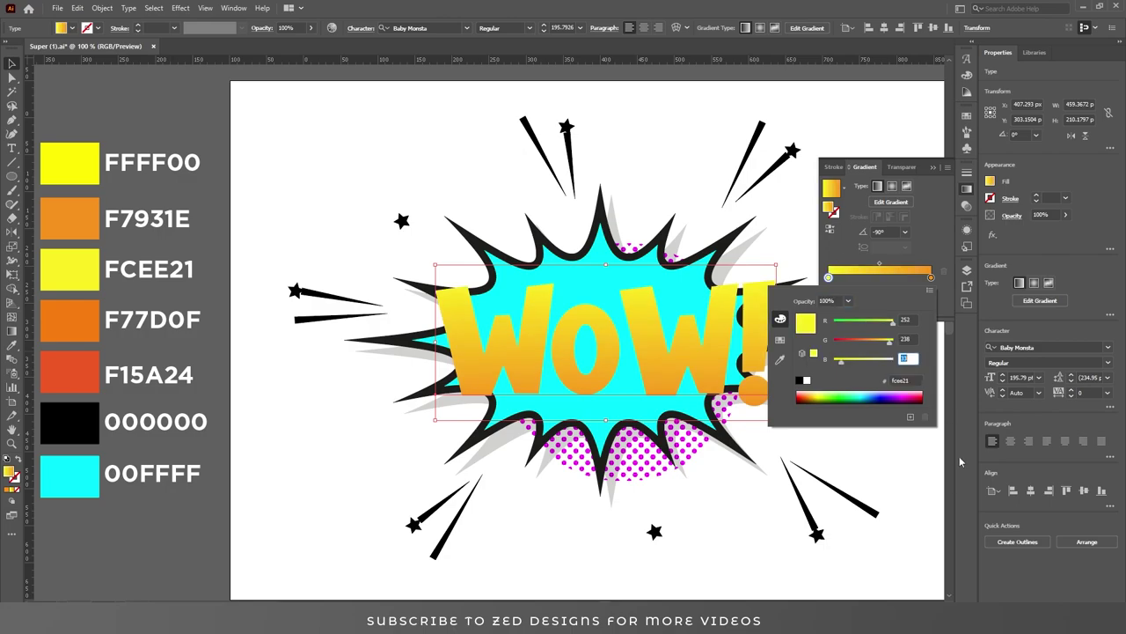
pyautogui.click(929, 228)
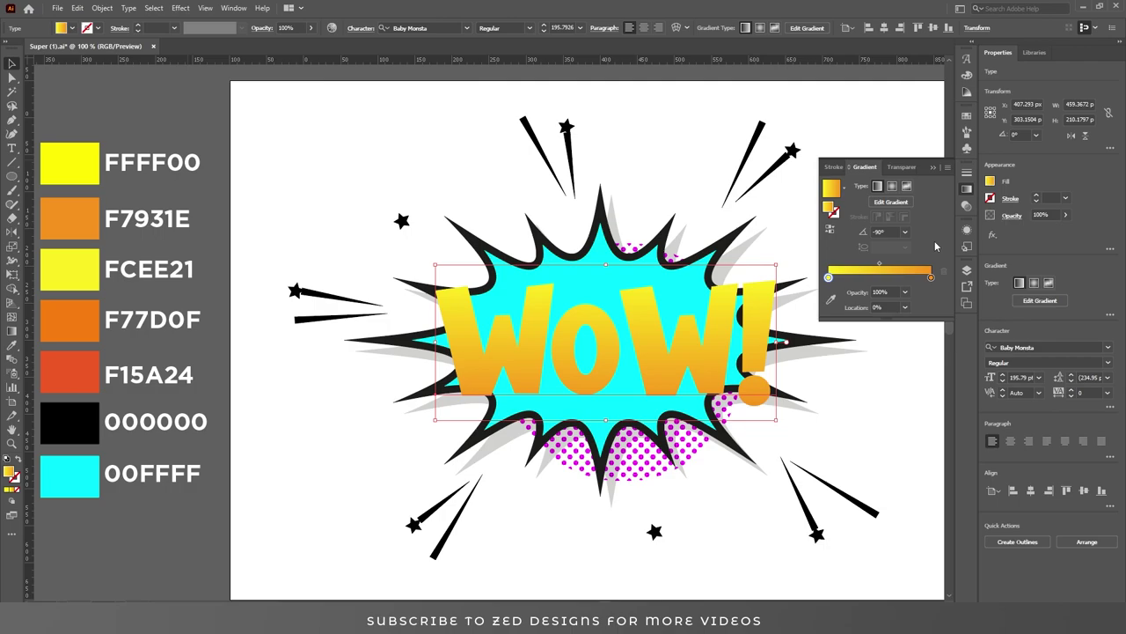
# Duplicate the text's gradient fill and set the lower copy to solid orange F77D0F.
pyautogui.click(968, 230)
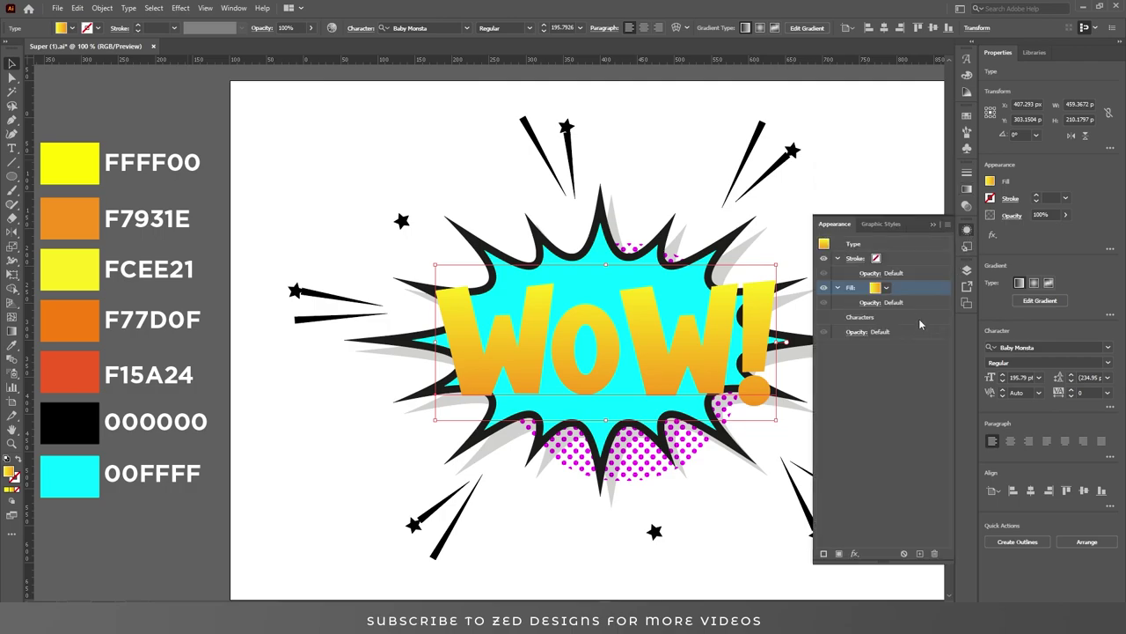
pyautogui.click(837, 288)
pyautogui.click(920, 552)
pyautogui.click(896, 306)
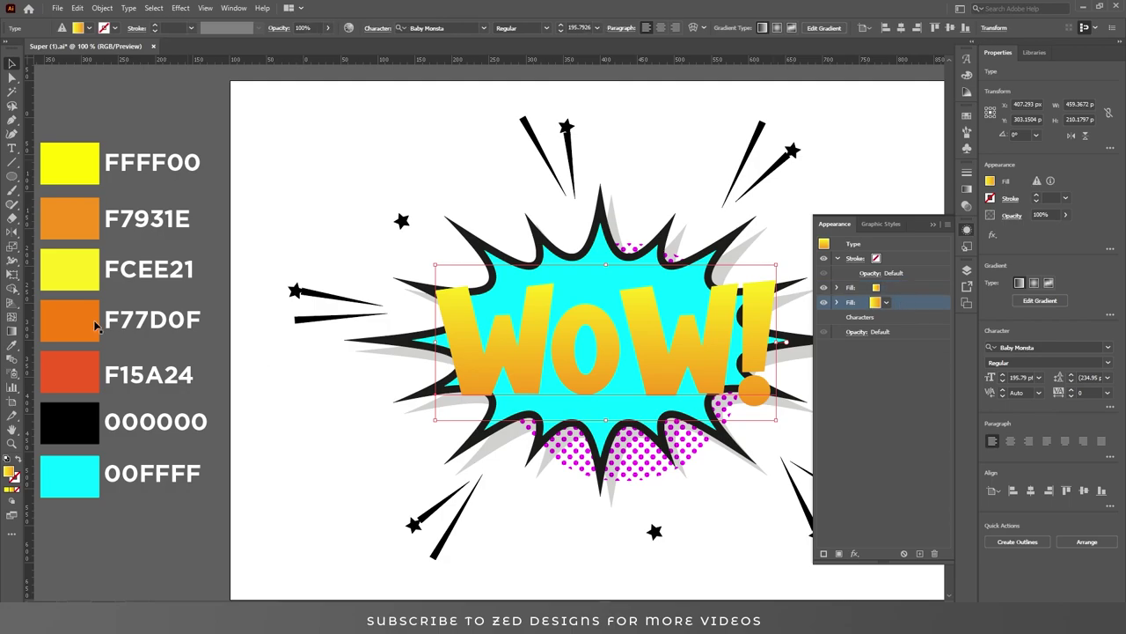
pyautogui.doubleClick(9, 470)
pyautogui.write('f')
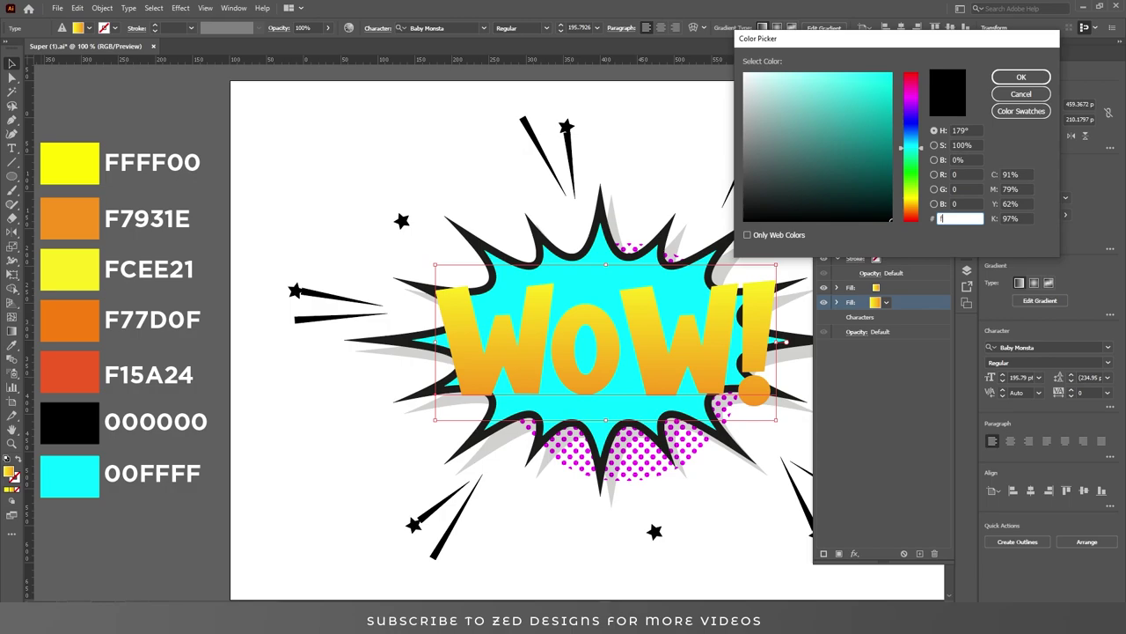
pyautogui.write('77d0f')
pyautogui.click(1021, 76)
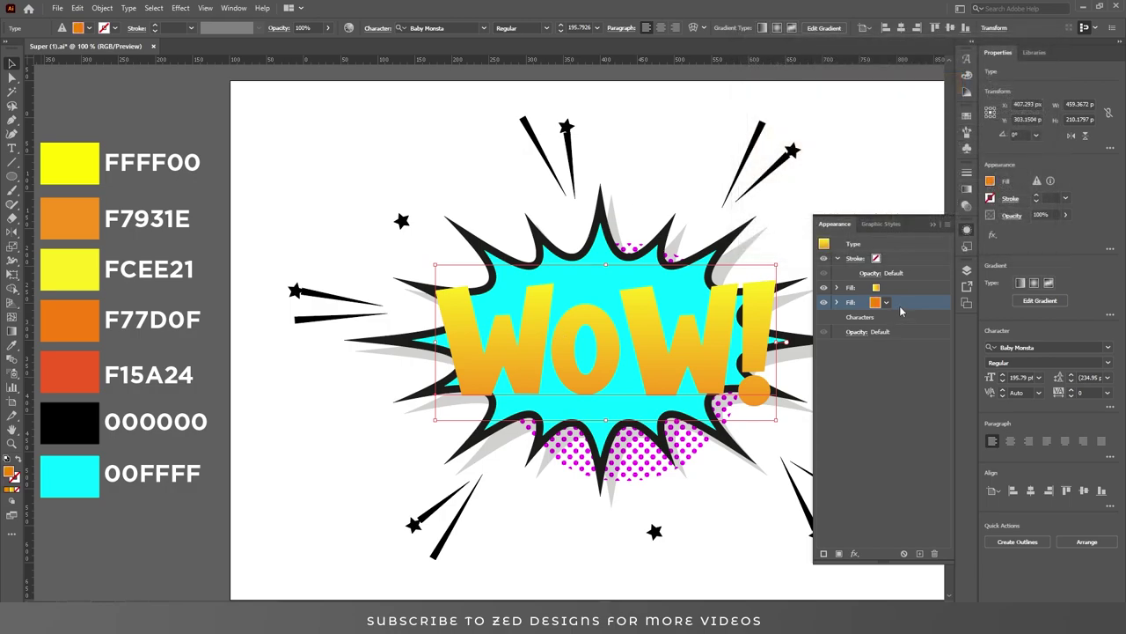
# Add a Transform effect to the lower orange fill, moving it -6 px horizontally and 6 px vertically.
pyautogui.click(854, 552)
pyautogui.moveTo(937, 317)
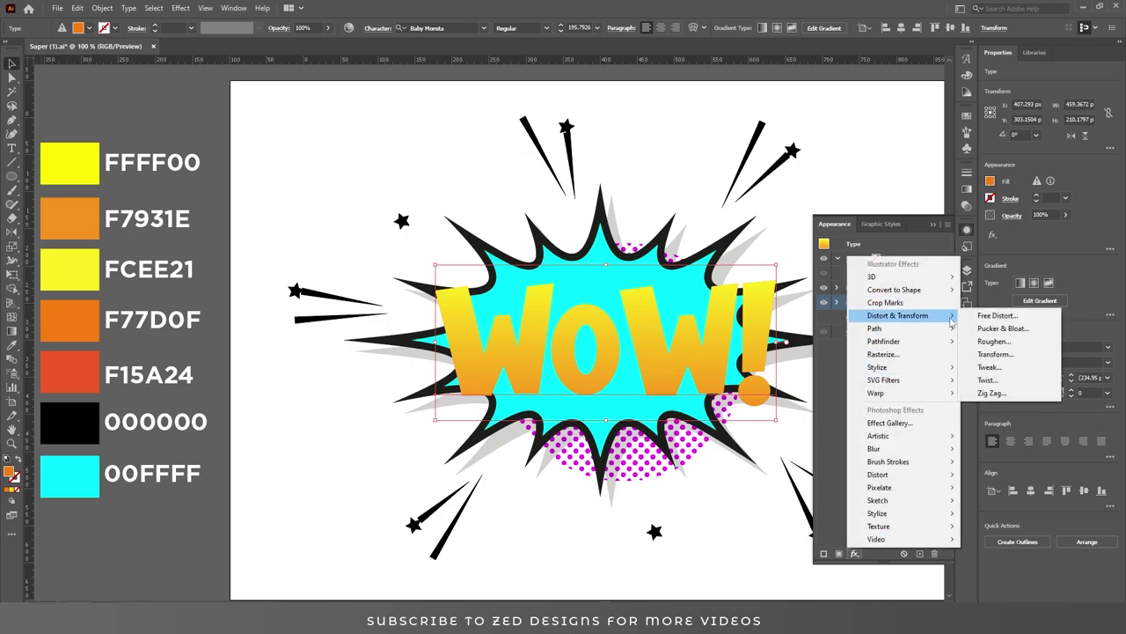
pyautogui.click(1028, 354)
pyautogui.press('Tab')
pyautogui.press('Tab')
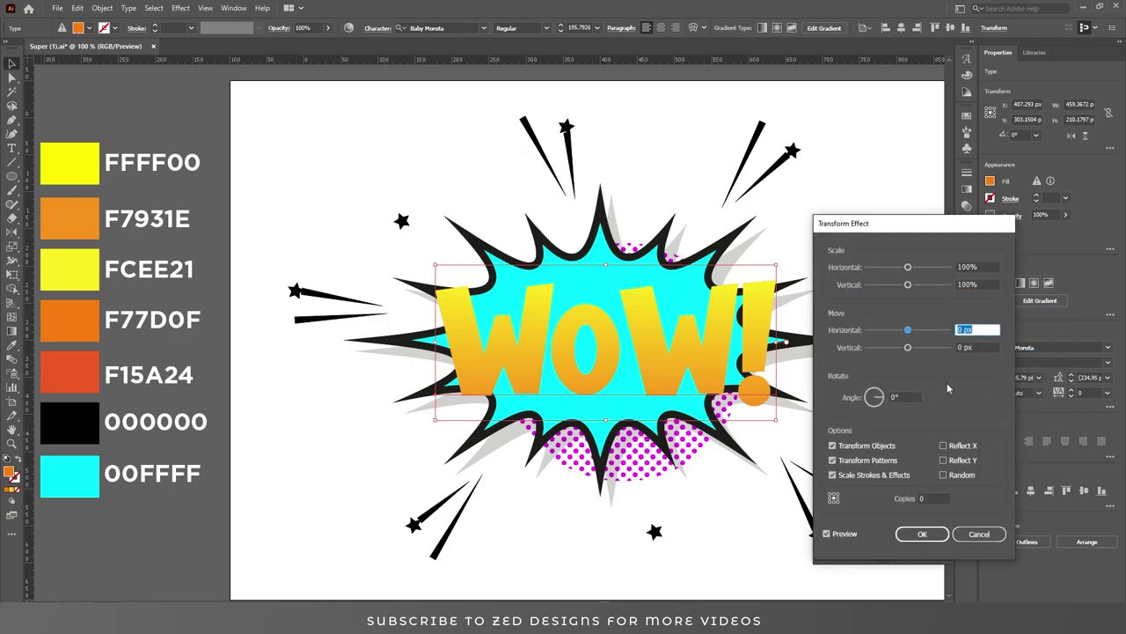
pyautogui.write('-6')
pyautogui.press('Tab')
pyautogui.write('6')
pyautogui.press('Tab')
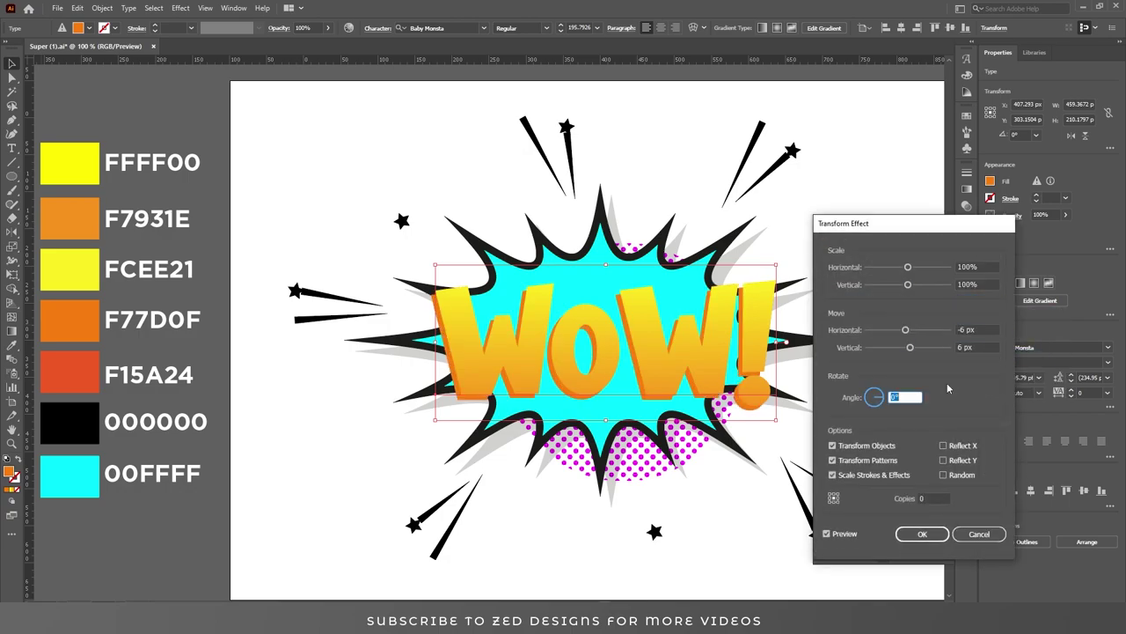
pyautogui.click(922, 533)
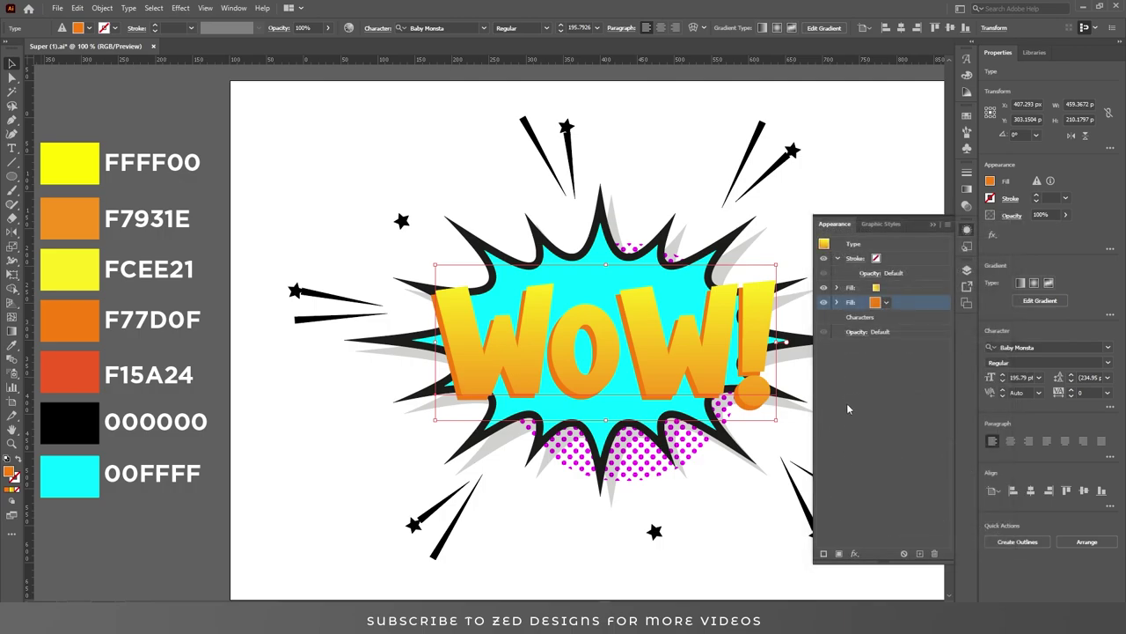
# Duplicate the offset orange fill and set the lowest copy to red-orange F15A24.
pyautogui.click(919, 554)
pyautogui.click(893, 317)
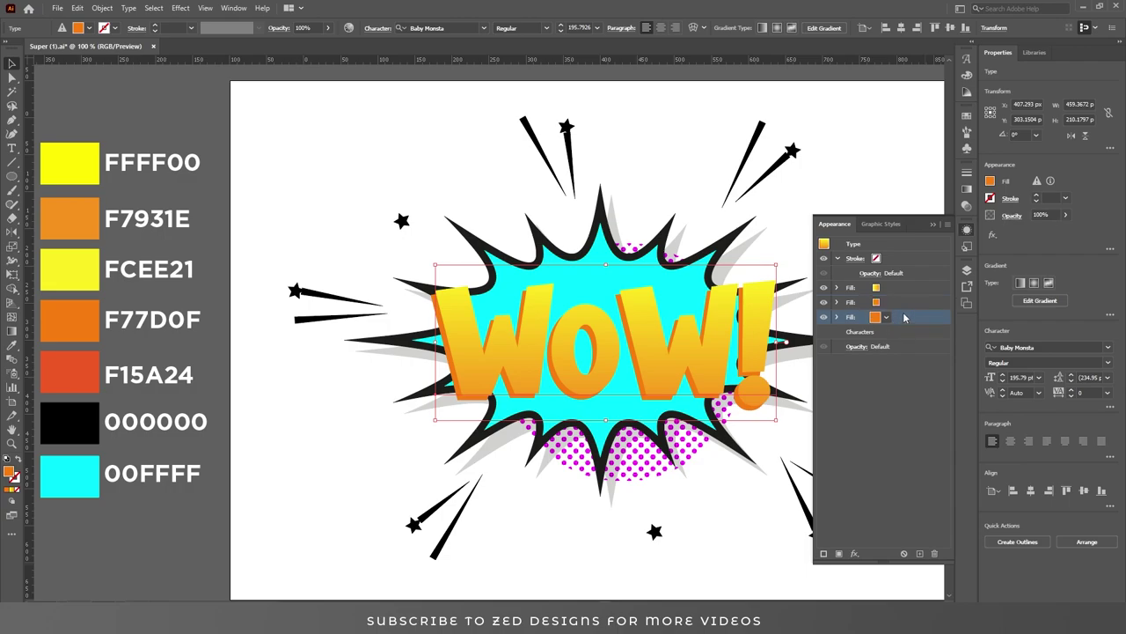
pyautogui.doubleClick(9, 476)
pyautogui.write('f15a24')
pyautogui.press('Tab')
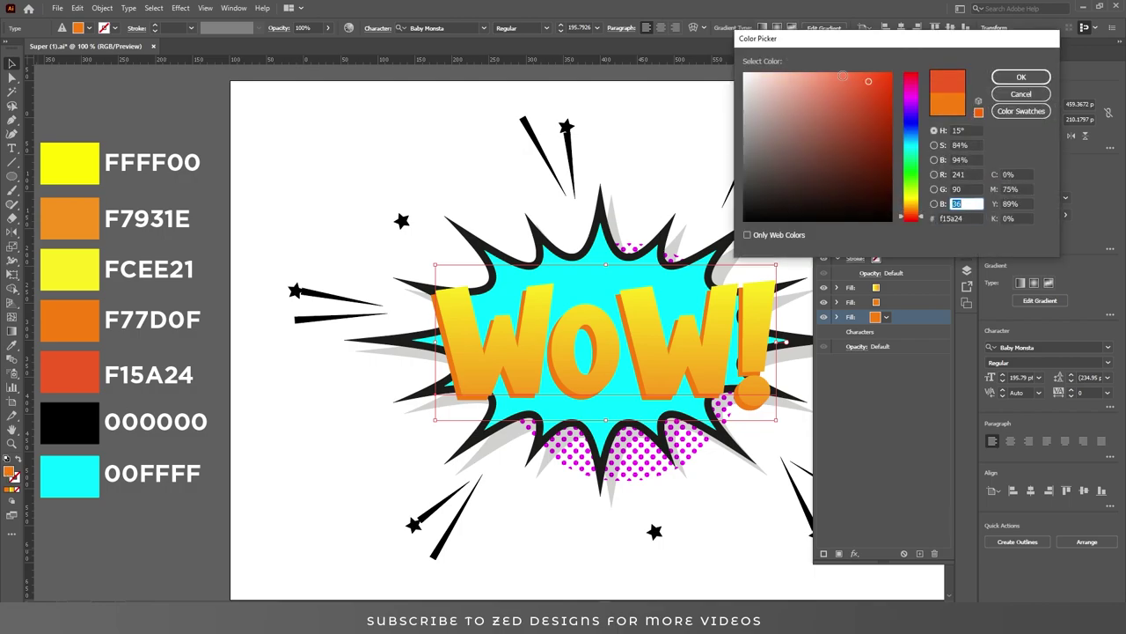
pyautogui.click(1020, 77)
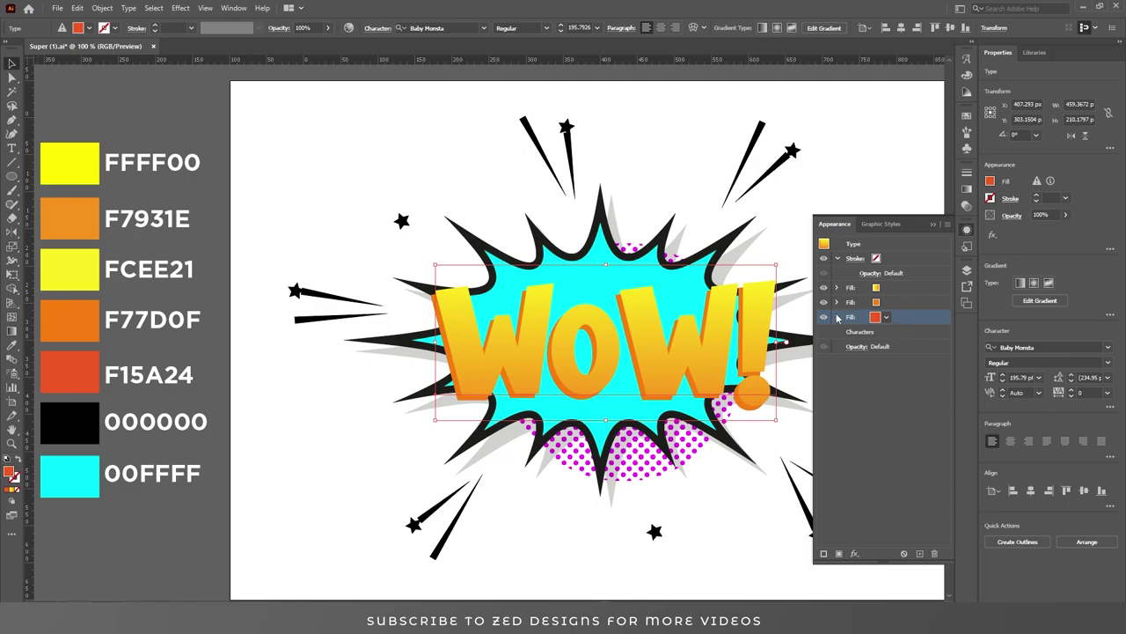
# Edit the red-orange fill's Transform effect to move it -11 px horizontally and 11 px vertically.
pyautogui.click(837, 316)
pyautogui.click(873, 331)
pyautogui.press('Tab')
pyautogui.press('Tab')
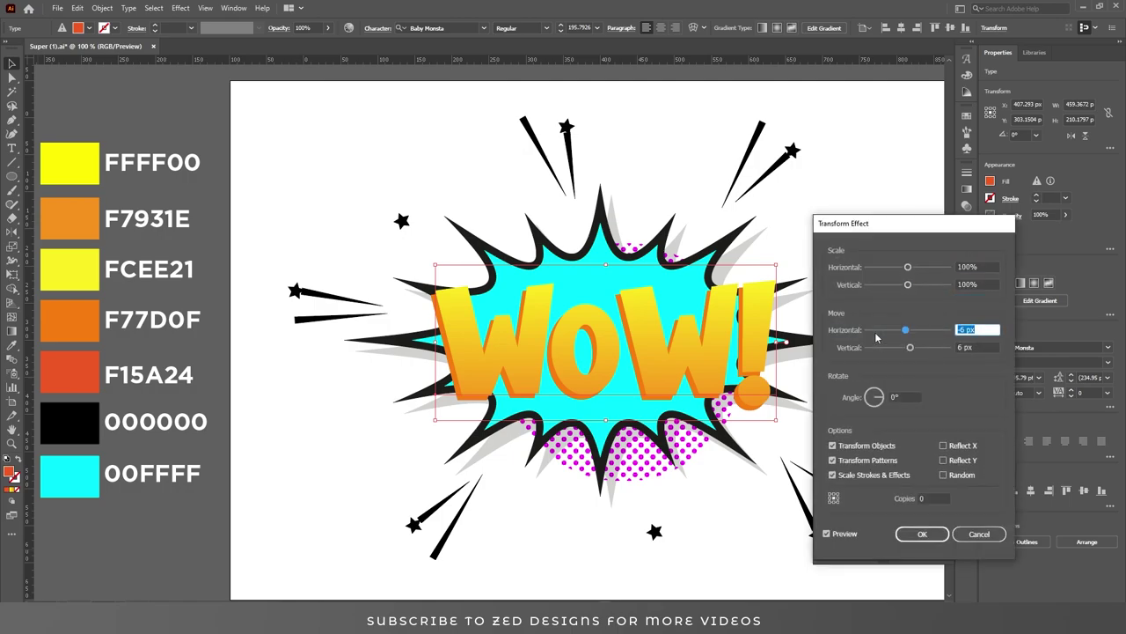
pyautogui.press('Down')
pyautogui.press('Down')
pyautogui.press('Down')
pyautogui.press('Down')
pyautogui.press('Down')
pyautogui.press('Down')
pyautogui.press('Down')
pyautogui.press('Down')
pyautogui.press('Down')
pyautogui.press('Tab')
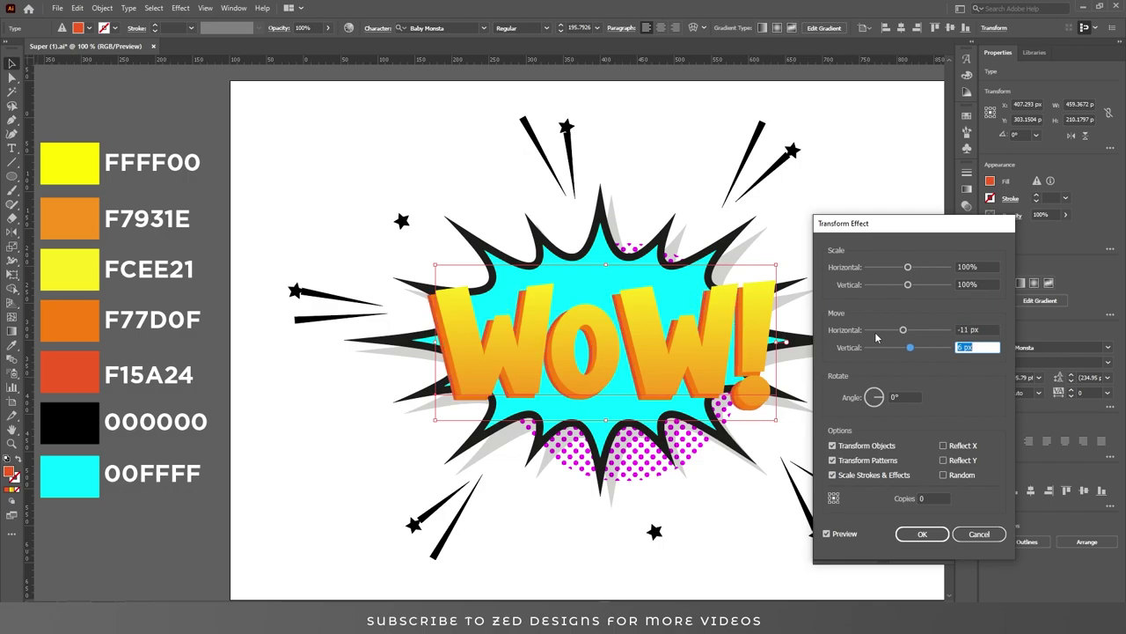
pyautogui.press('Up')
pyautogui.press('Up')
pyautogui.press('Up')
pyautogui.press('Up')
pyautogui.press('Up')
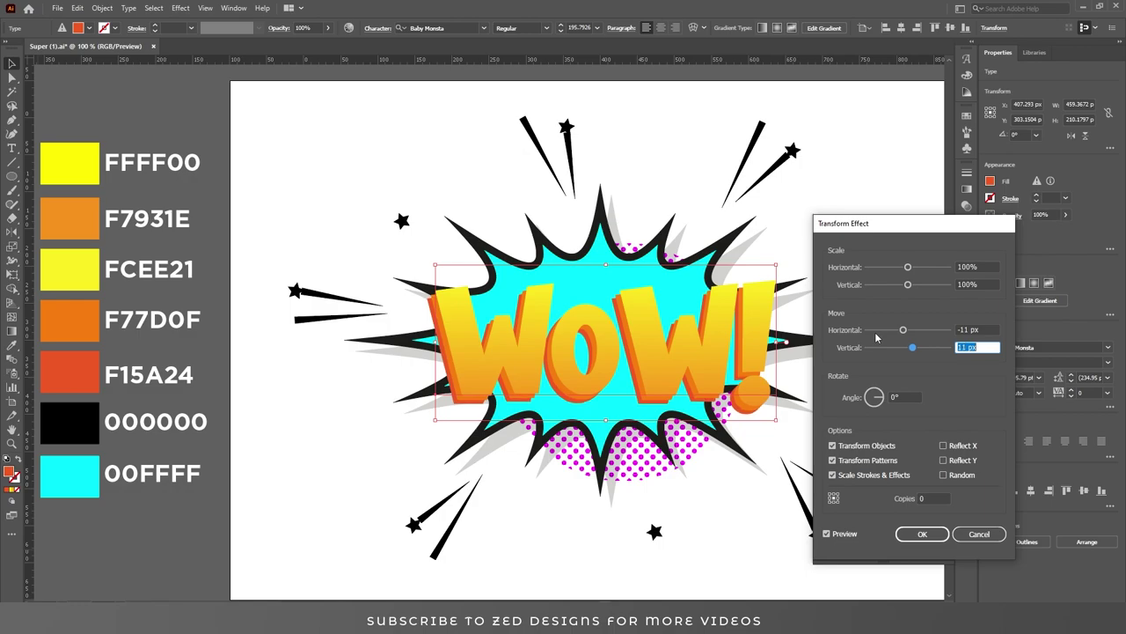
pyautogui.click(922, 535)
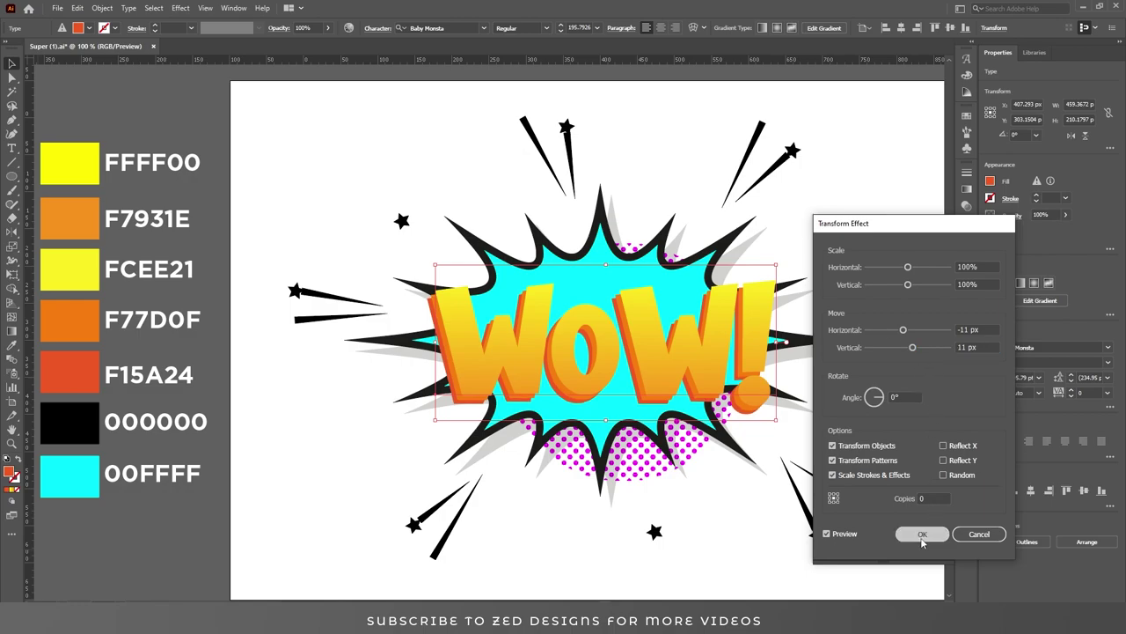
# Duplicate the red-orange fill and set the lowest copy to black 000000.
pyautogui.click(902, 318)
pyautogui.click(837, 317)
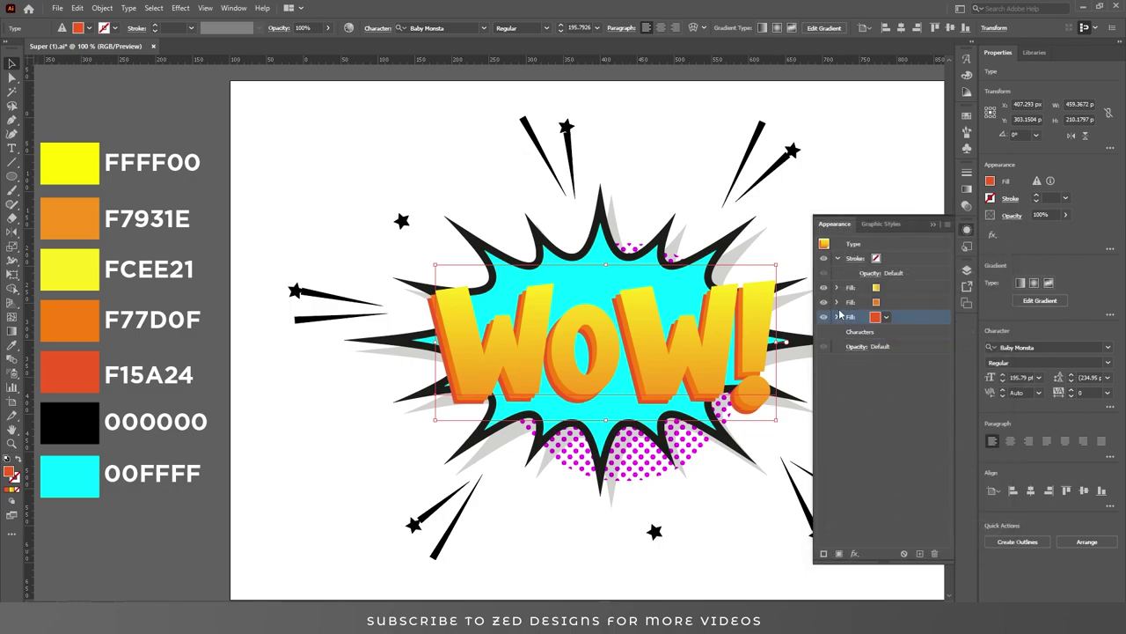
pyautogui.click(920, 553)
pyautogui.click(900, 332)
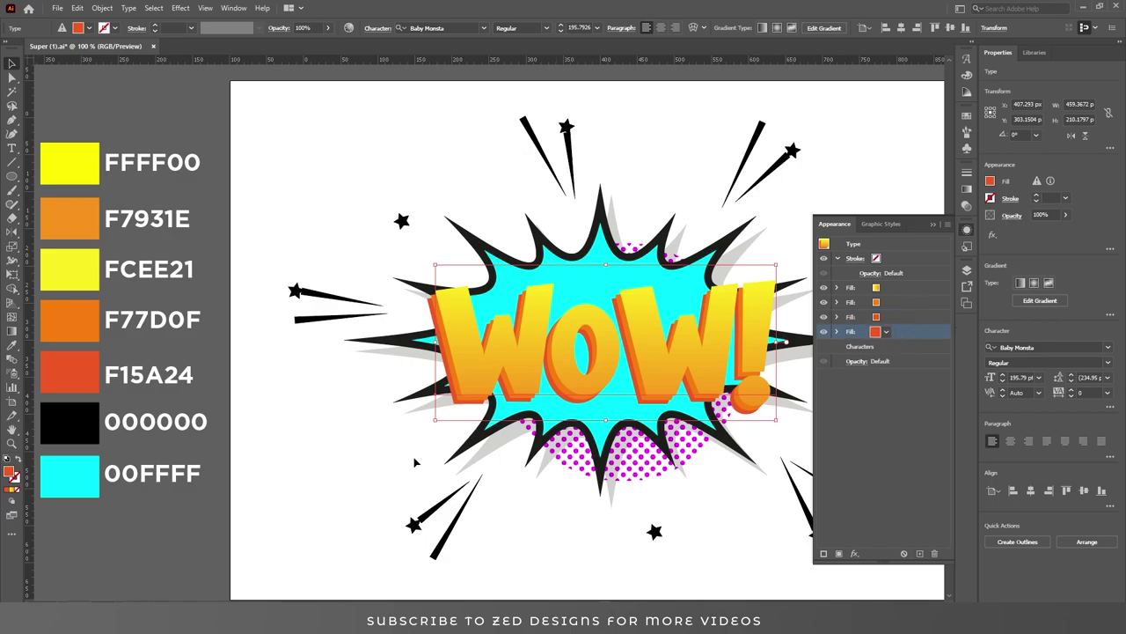
pyautogui.doubleClick(12, 474)
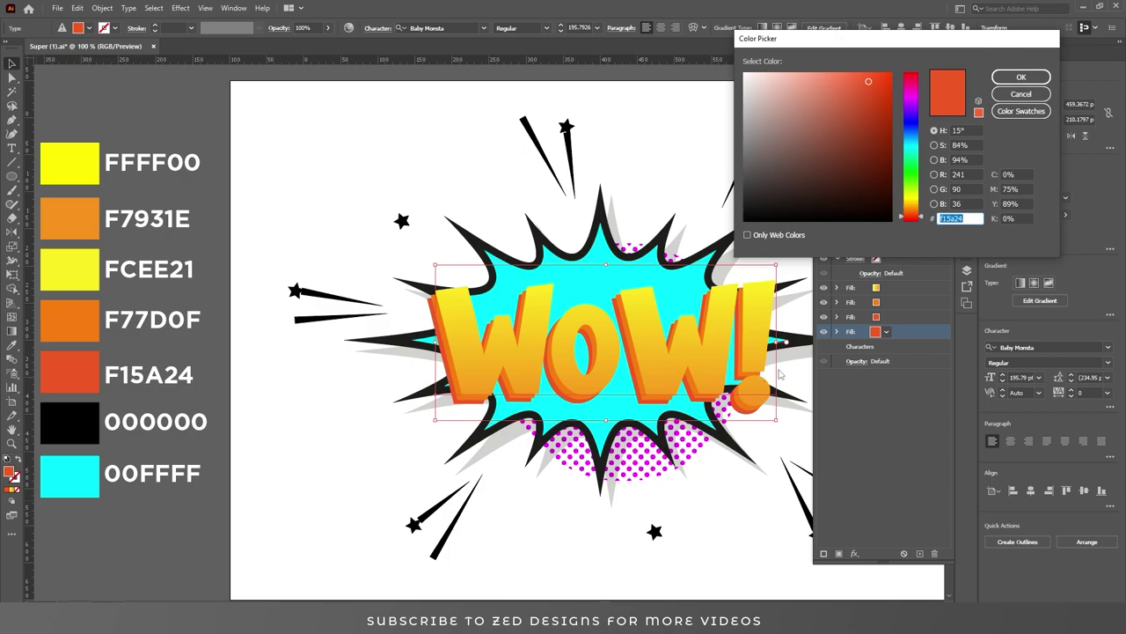
pyautogui.write('000000')
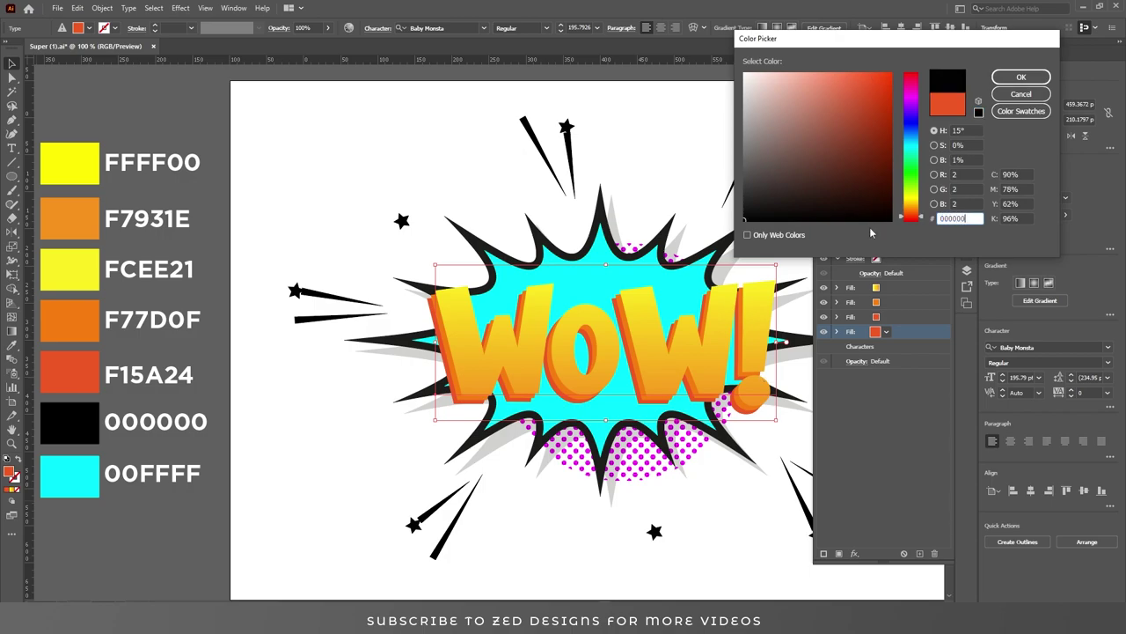
pyautogui.click(1021, 76)
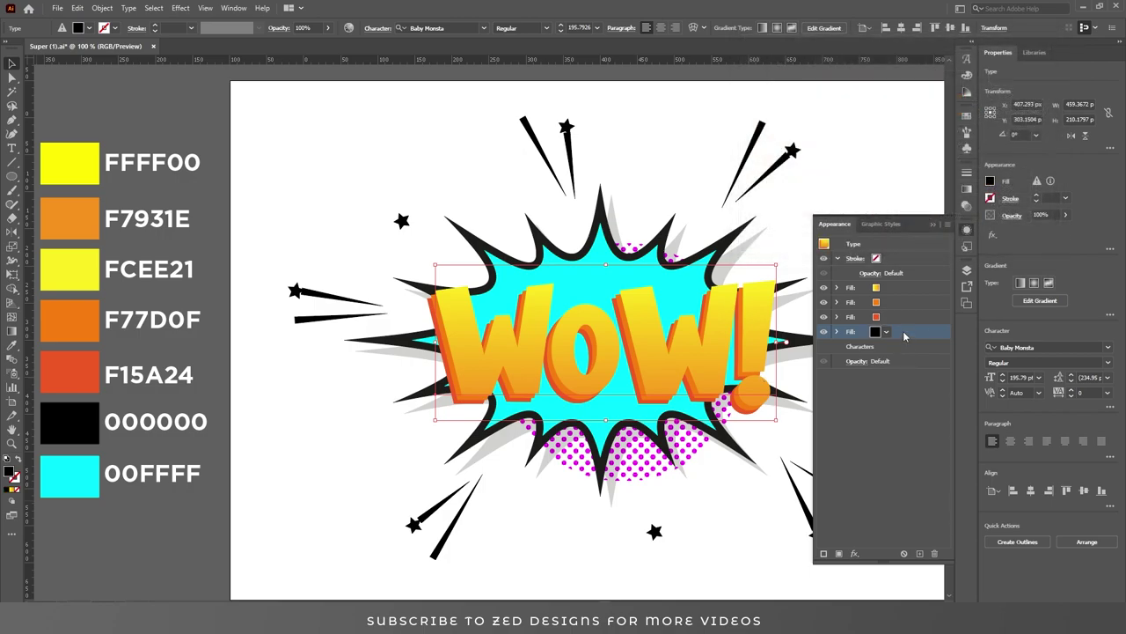
# Add a second Transform effect to the black fill, moving it -0.3 px horizontally and 0.3 px vertically.
pyautogui.click(854, 554)
pyautogui.moveTo(924, 316)
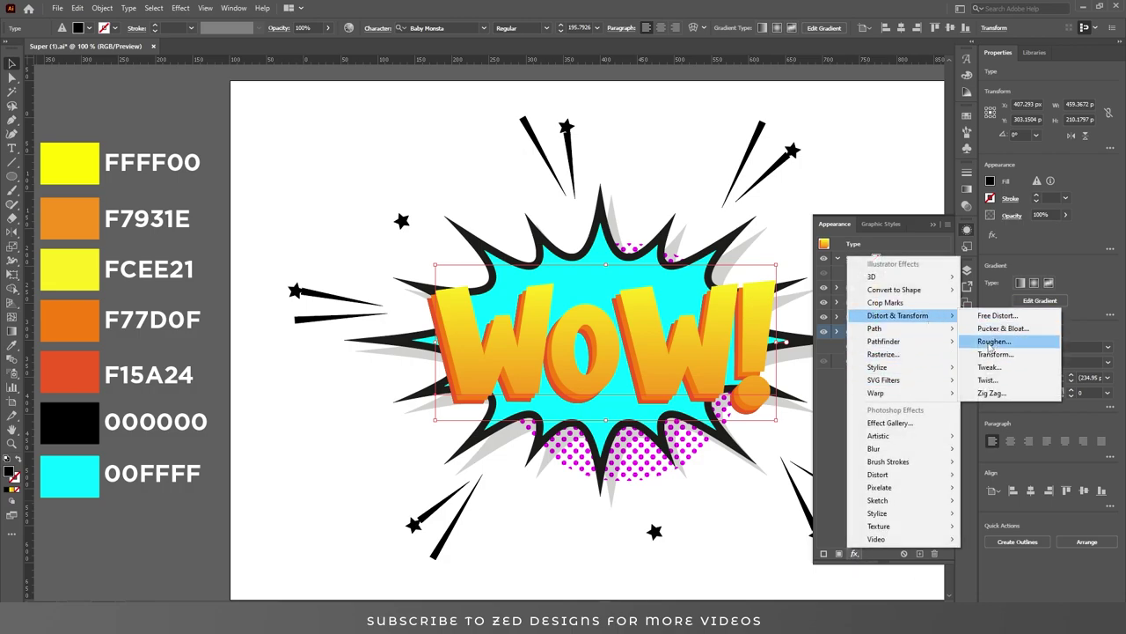
pyautogui.click(993, 353)
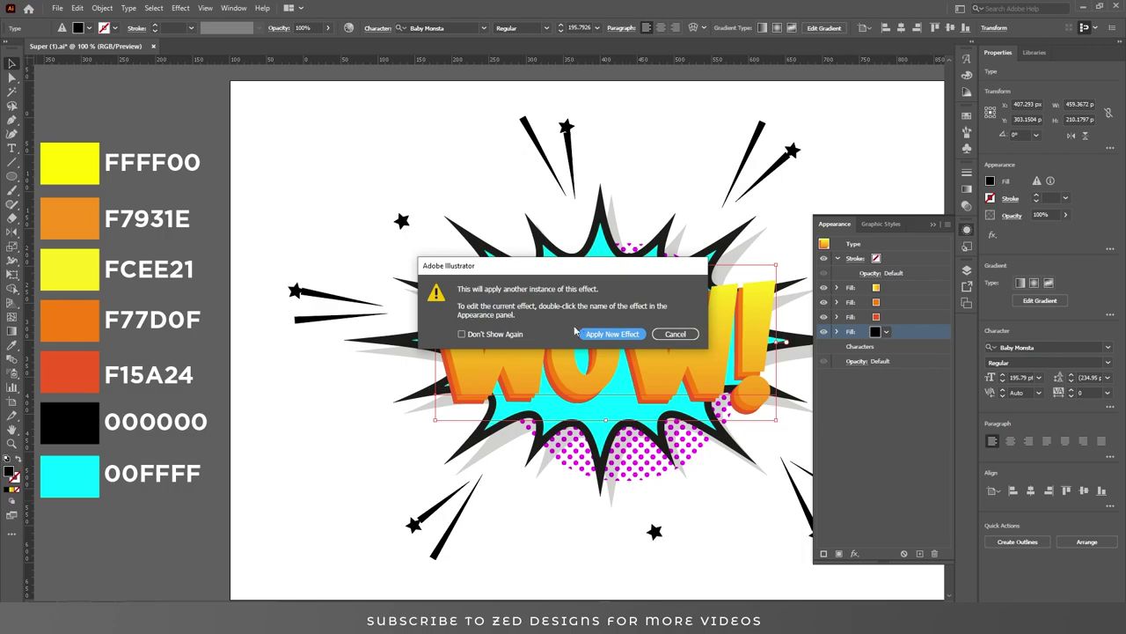
pyautogui.click(603, 335)
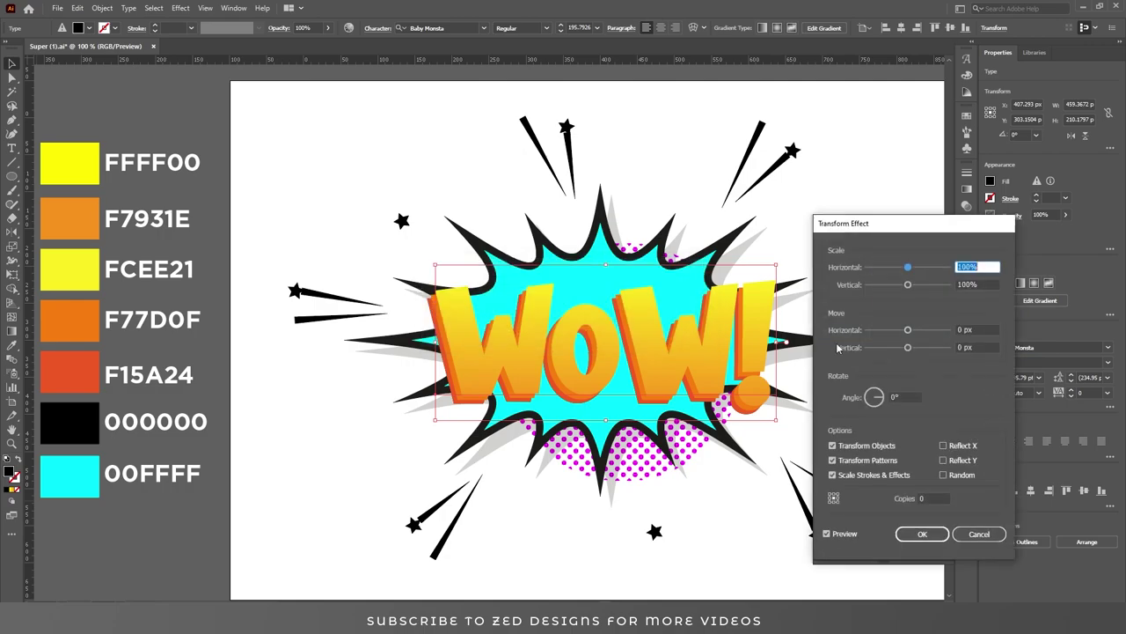
pyautogui.press('Tab')
pyautogui.press('Tab')
pyautogui.write('-0.3')
pyautogui.press('Tab')
pyautogui.write('.3')
pyautogui.press('Tab')
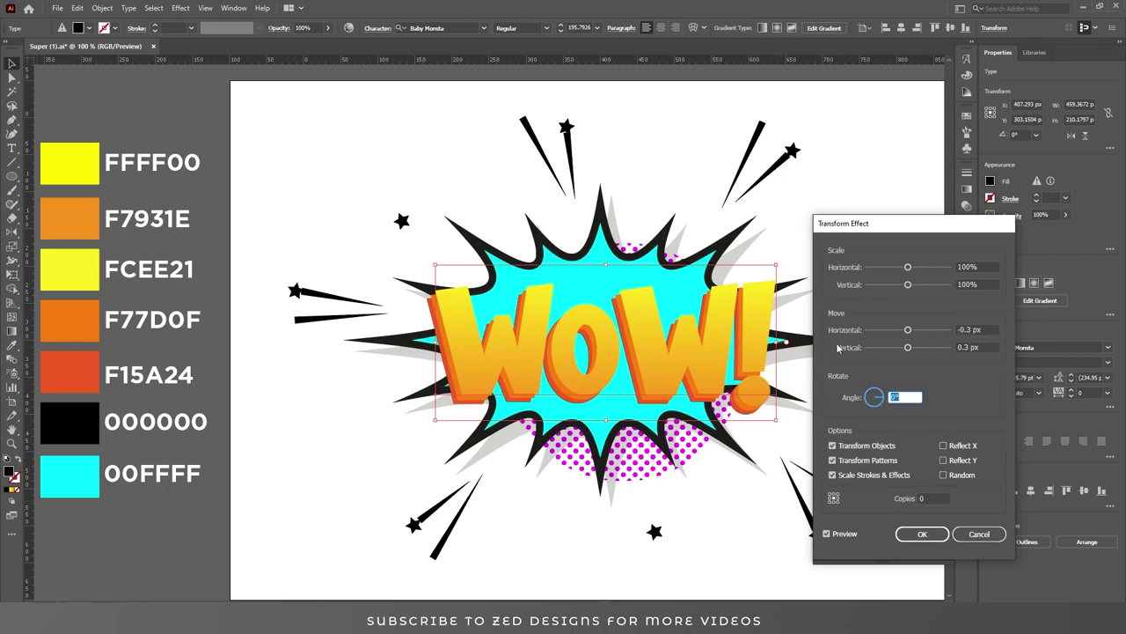
# Set the black fill's new Transform effect to 40 copies and apply it.
pyautogui.press('Tab')
pyautogui.write('30')
pyautogui.press('Tab')
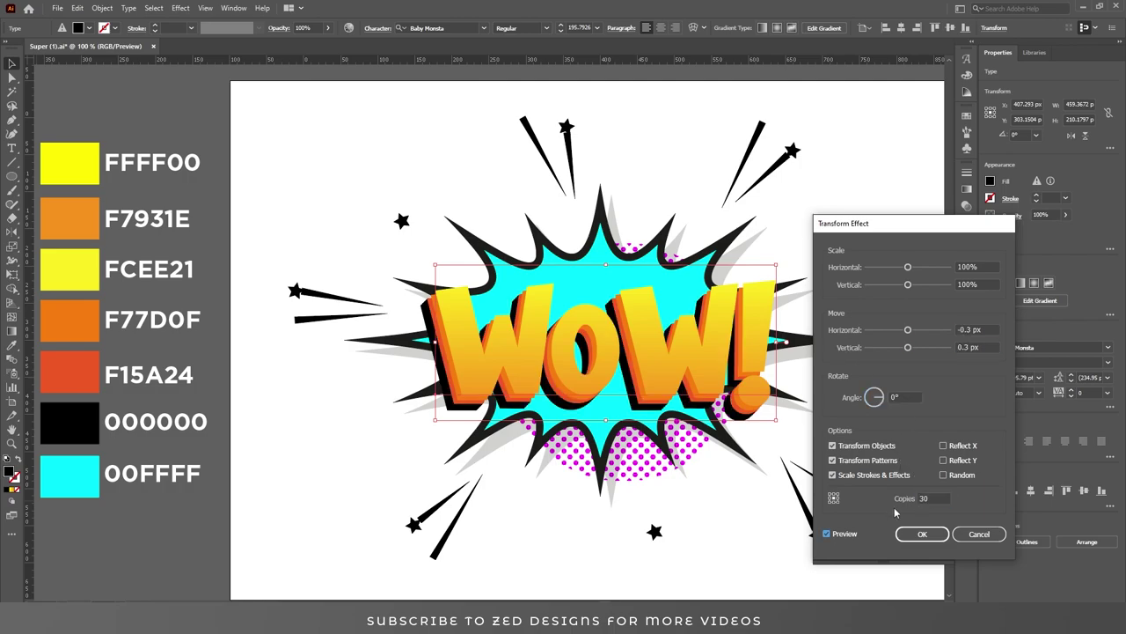
pyautogui.hotkey('shift', 'Tab')
pyautogui.write('40')
pyautogui.press('Tab')
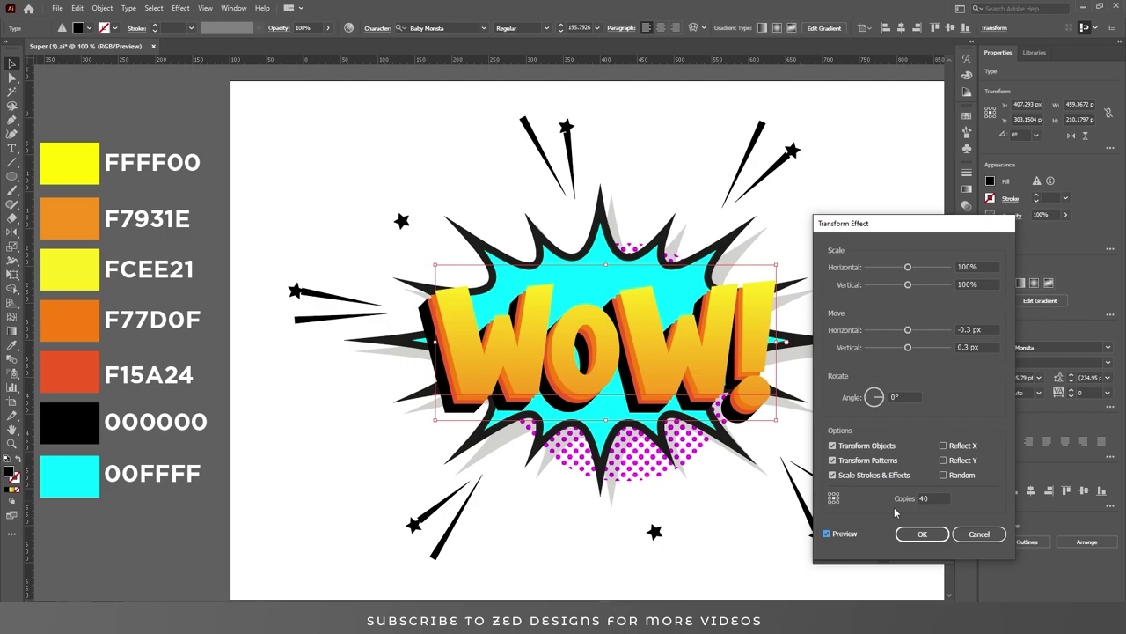
pyautogui.click(919, 534)
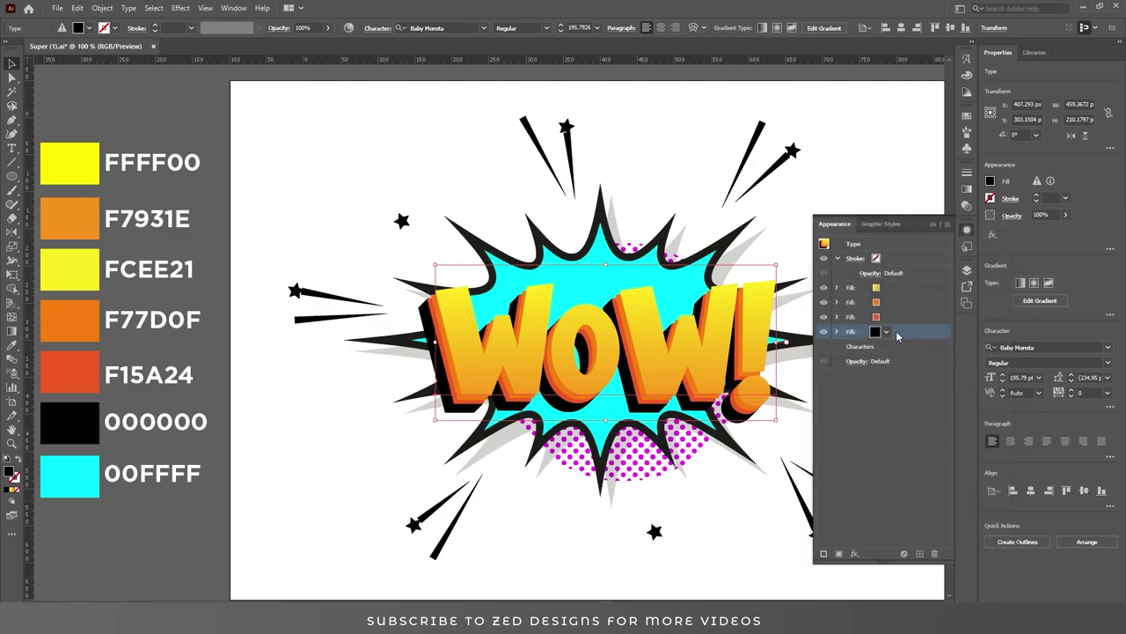
# Duplicate the black fill and set the lowest copy to 30% opacity with the Multiply blend mode.
pyautogui.click(920, 554)
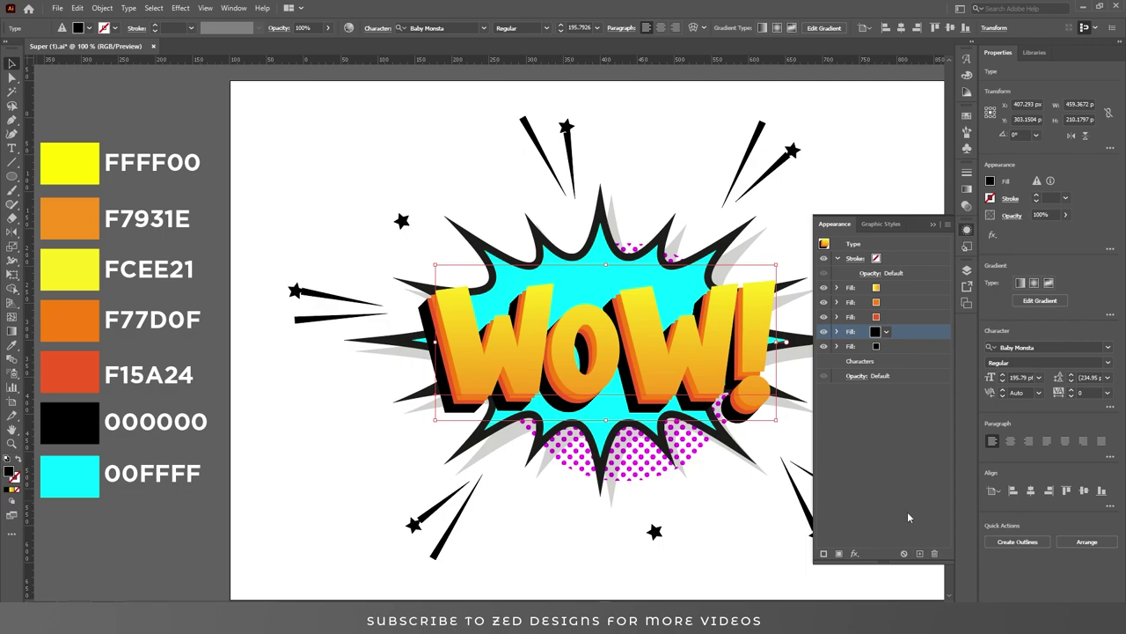
pyautogui.click(894, 348)
pyautogui.click(837, 346)
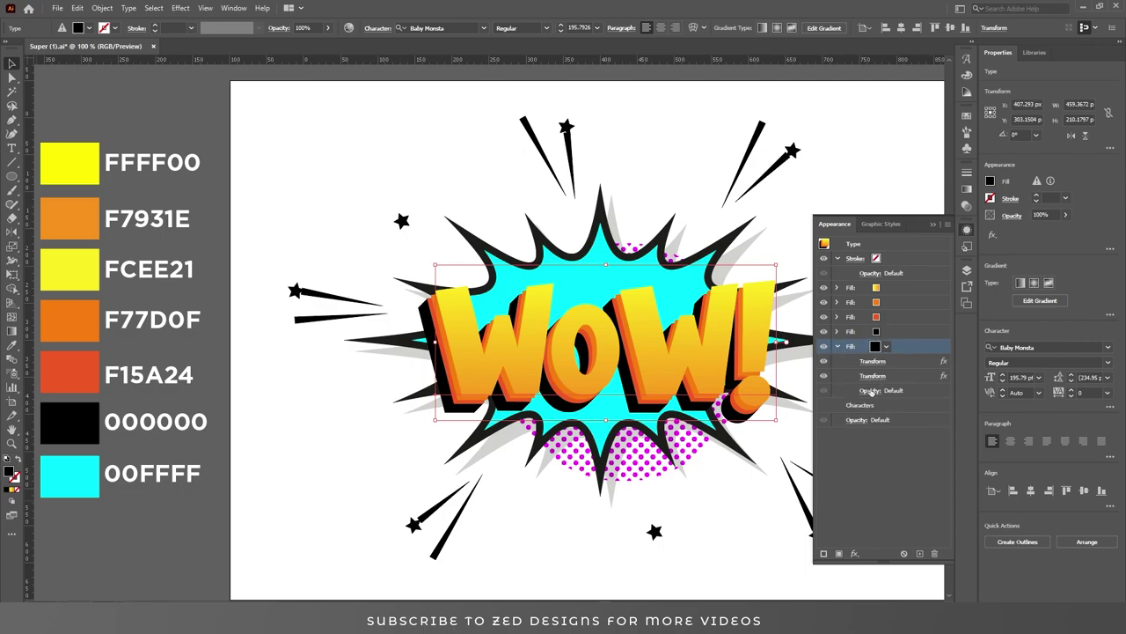
pyautogui.click(870, 391)
pyautogui.write('30')
pyautogui.press('Return')
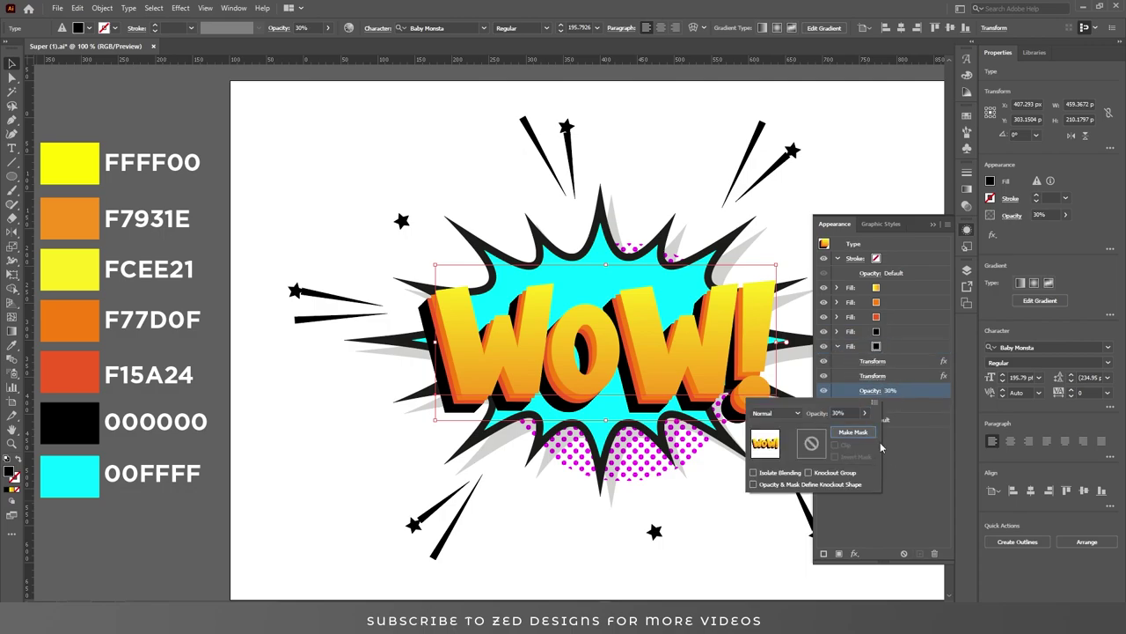
pyautogui.click(771, 413)
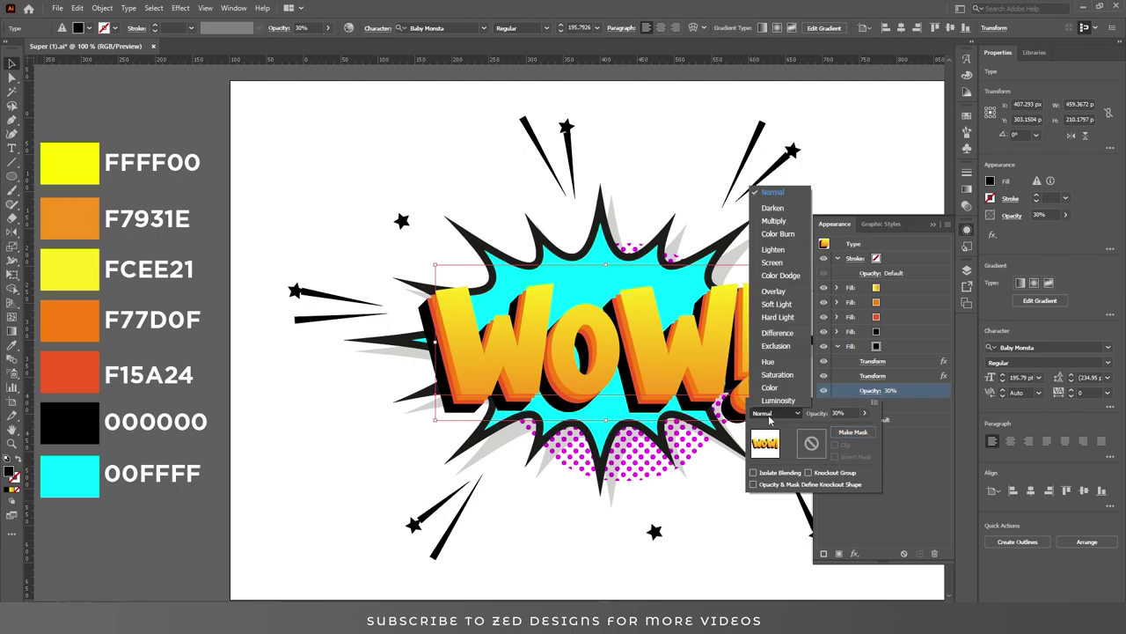
pyautogui.click(774, 221)
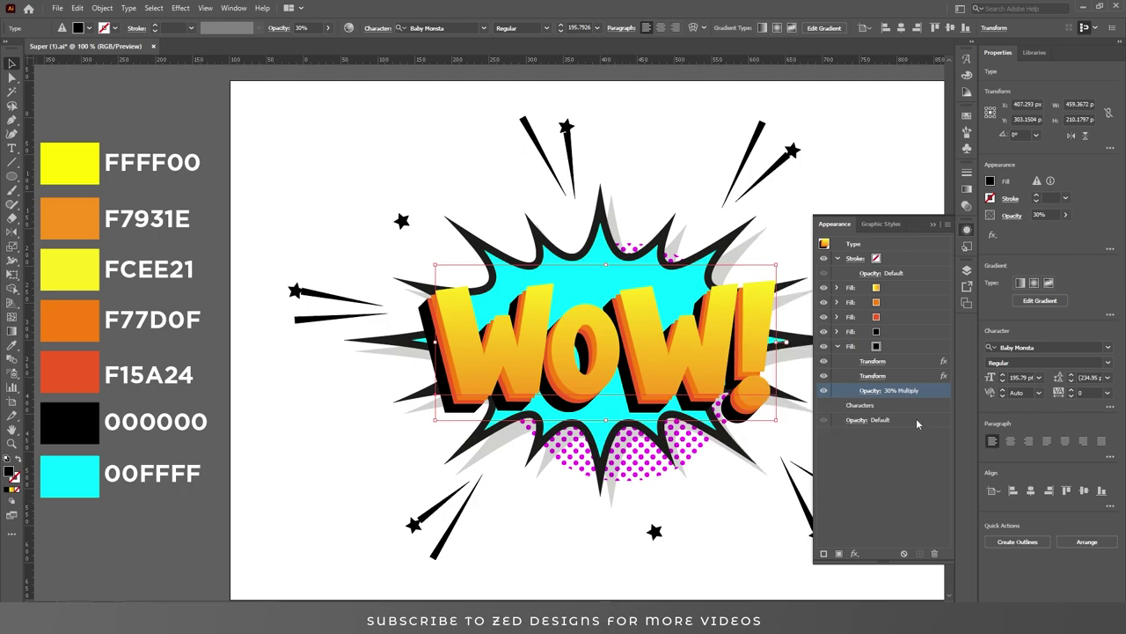
# Edit the second Transform effect of the lowest black fill to use 80 copies.
pyautogui.click(874, 376)
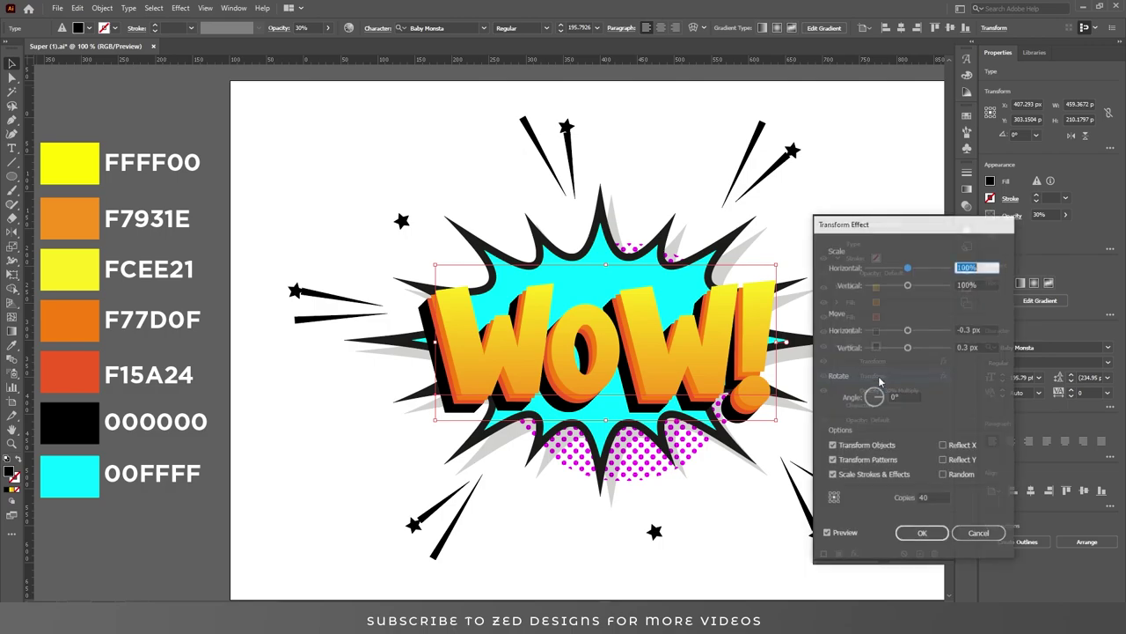
pyautogui.doubleClick(924, 498)
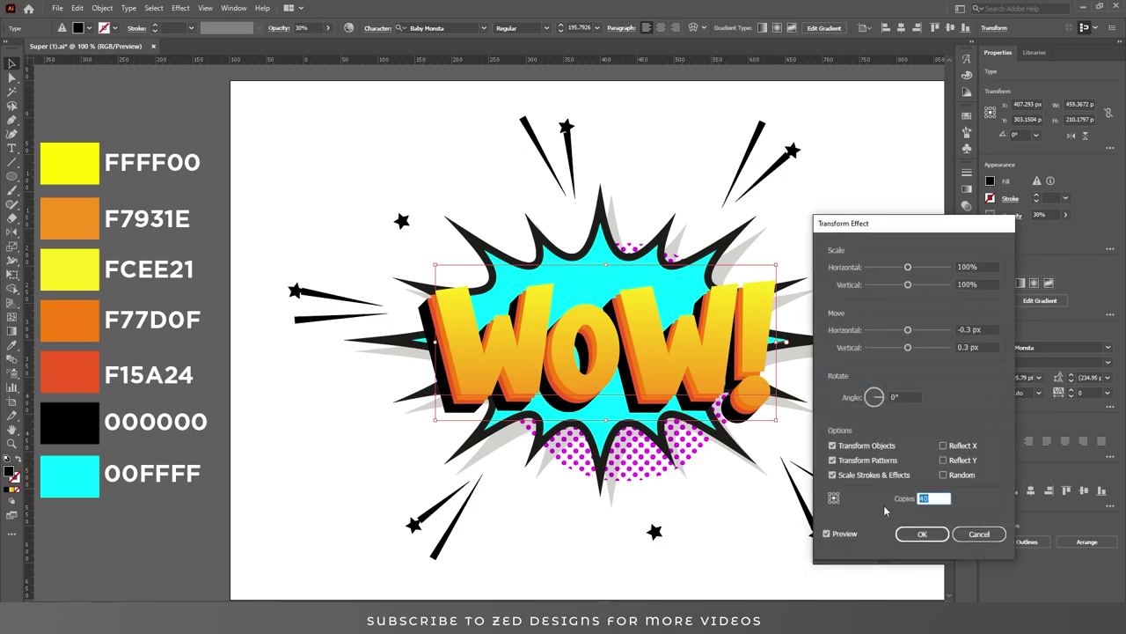
pyautogui.write('70')
pyautogui.moveTo(941, 496); pyautogui.dragTo(880, 498)
pyautogui.write('80')
pyautogui.press('Tab')
pyautogui.click(922, 534)
pyautogui.click(837, 345)
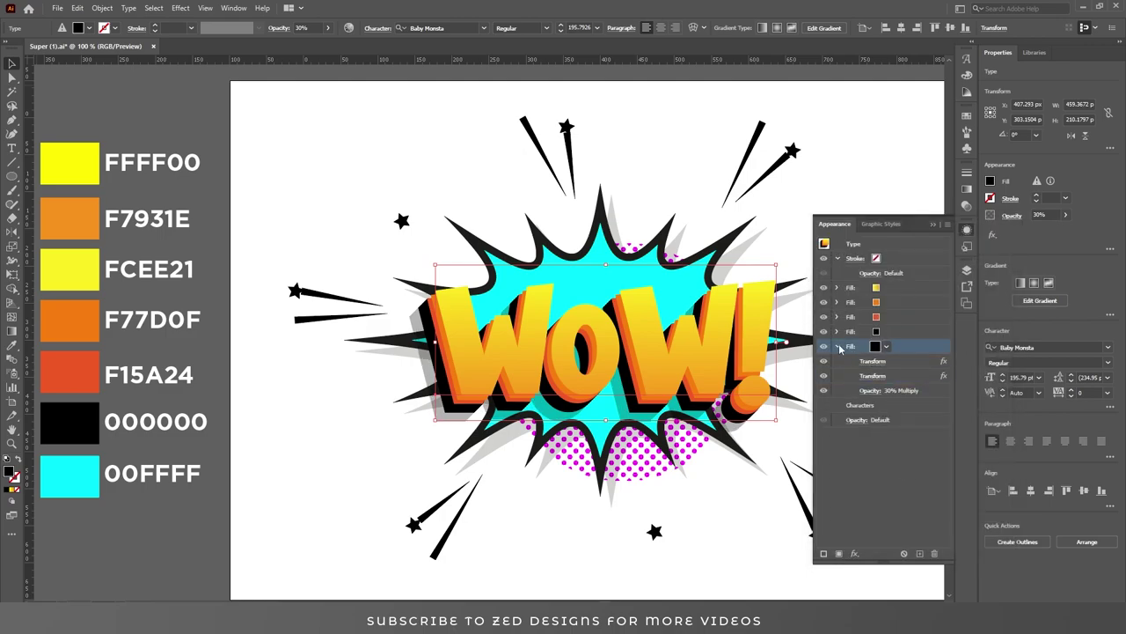
# Give the WOW! text a 6 pt stroke.
pyautogui.click(914, 259)
pyautogui.click(913, 257)
pyautogui.write('6')
pyautogui.press('Return')
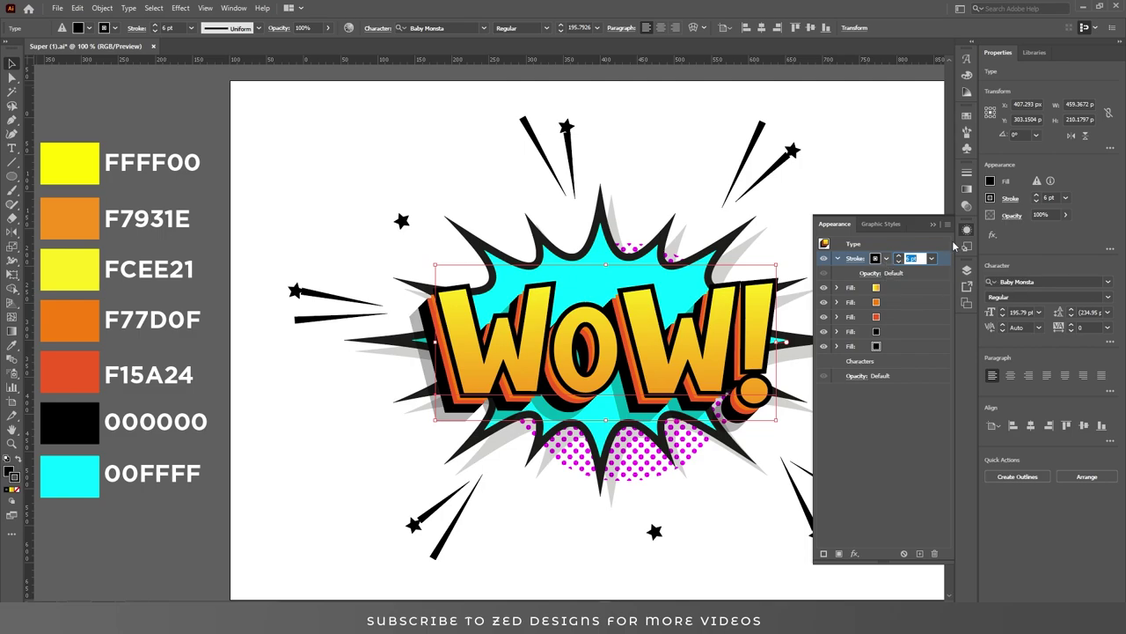
# Set the text's stroke colour to yellow FFFF00.
pyautogui.click(885, 258)
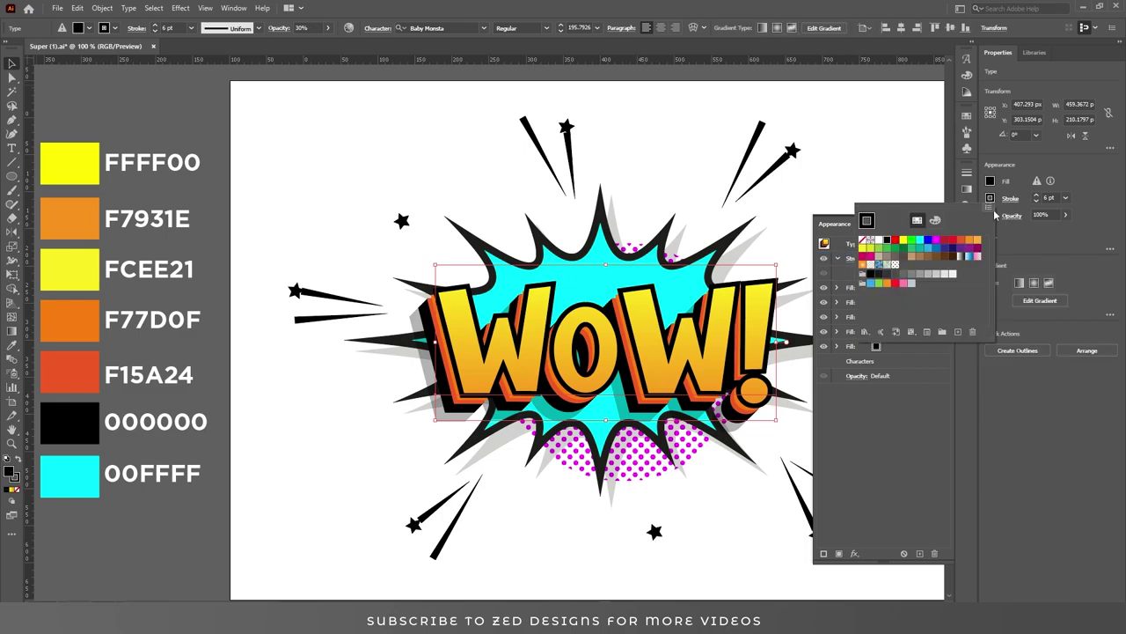
pyautogui.click(935, 219)
pyautogui.click(963, 300)
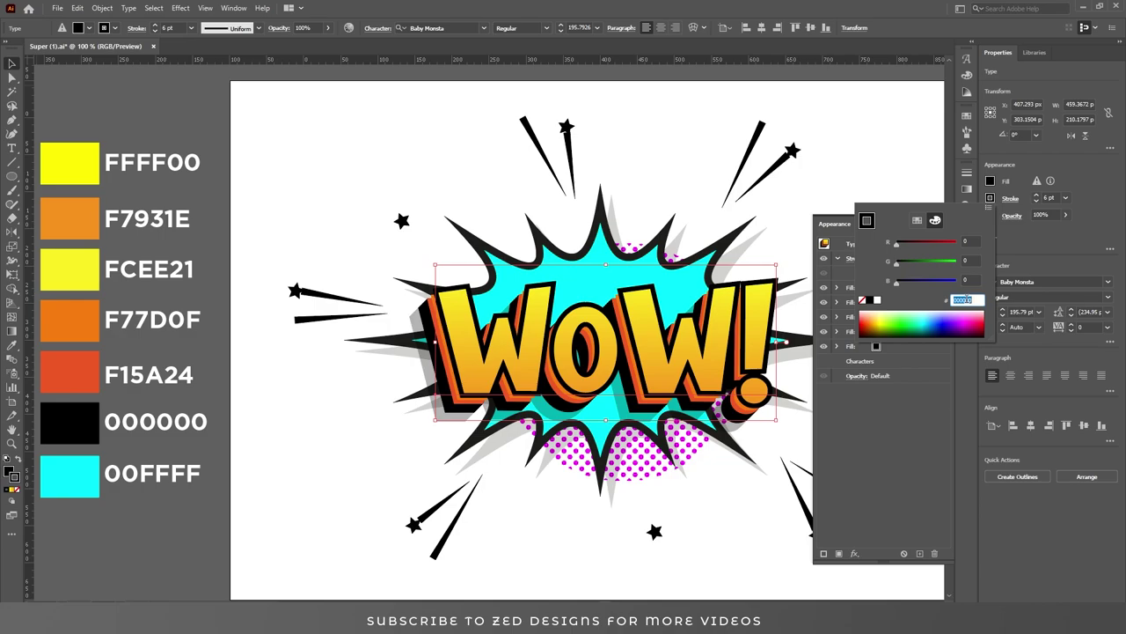
pyautogui.write('ffff00')
pyautogui.press('Tab')
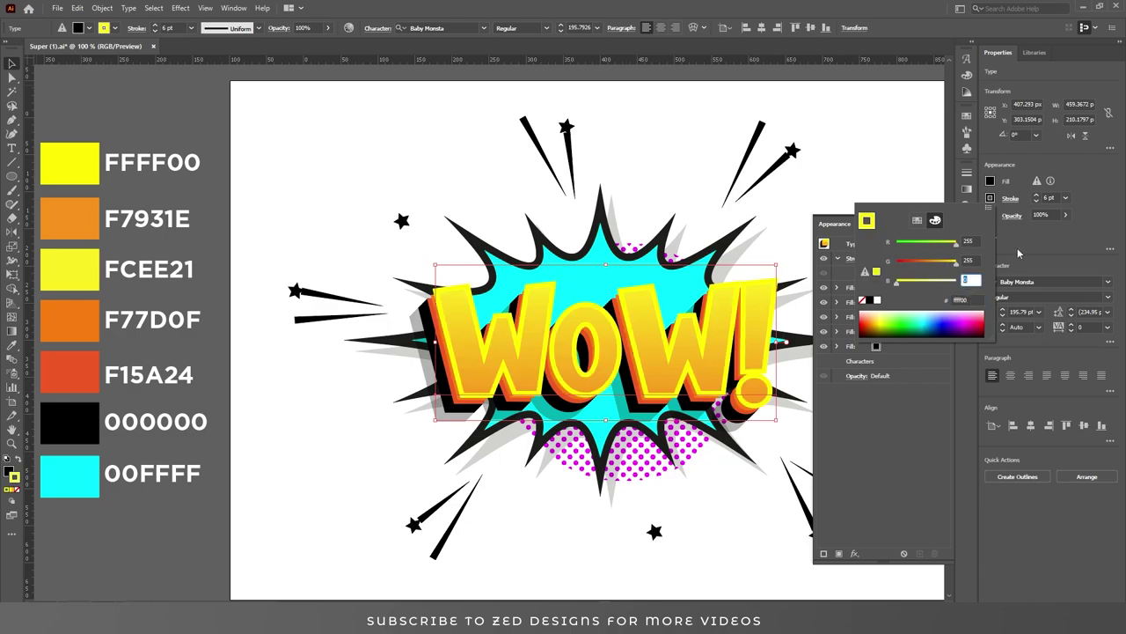
pyautogui.click(1024, 245)
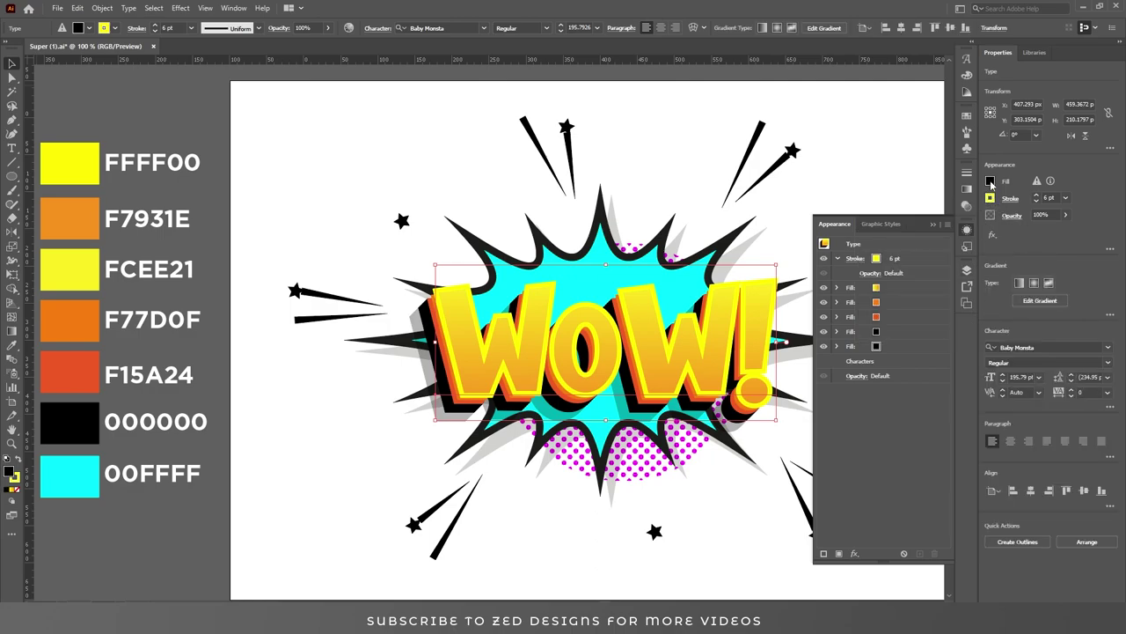
# Duplicate the yellow-orange gradient fill and give the upper copy a dot pattern from the Basic Graphics_Dots swatch library.
pyautogui.click(838, 258)
pyautogui.click(916, 272)
pyautogui.click(918, 554)
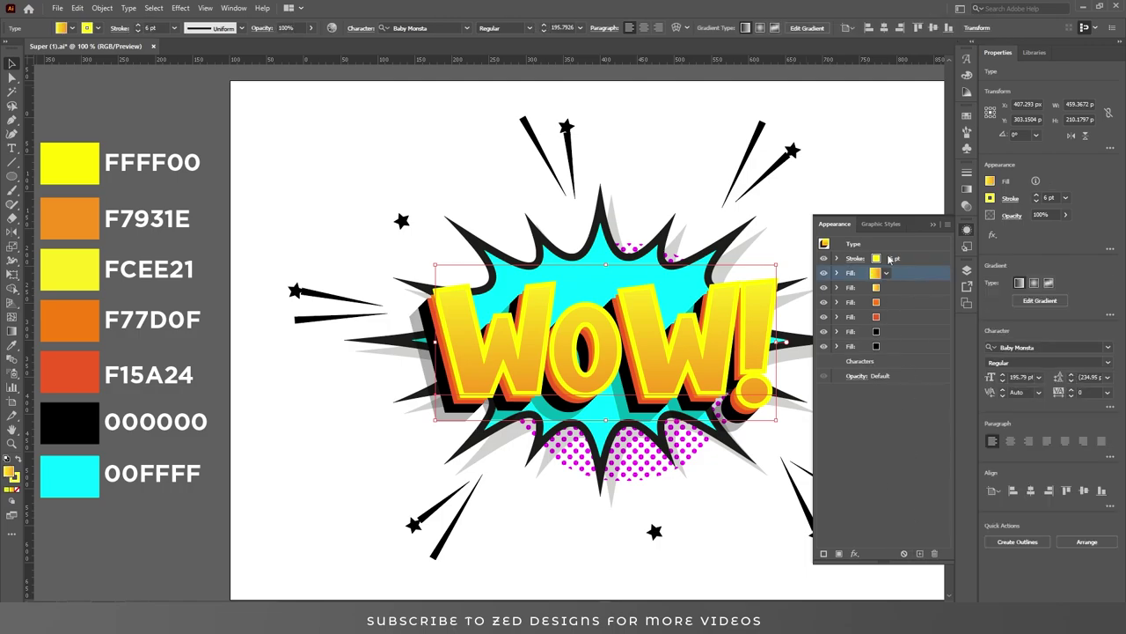
pyautogui.click(888, 277)
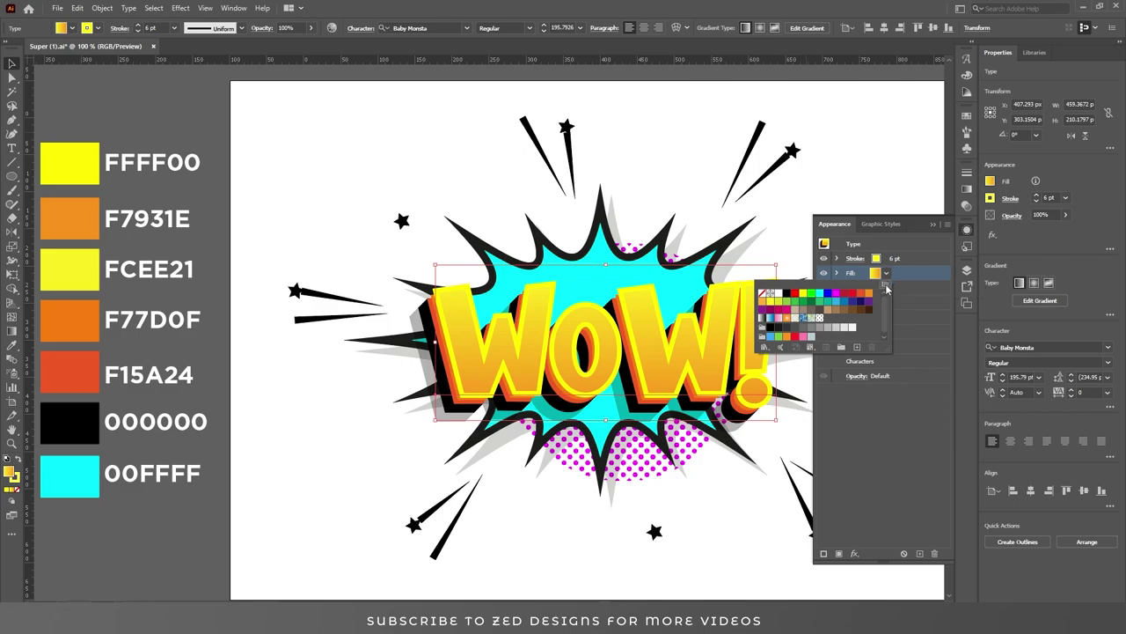
pyautogui.click(885, 287)
pyautogui.moveTo(958, 544)
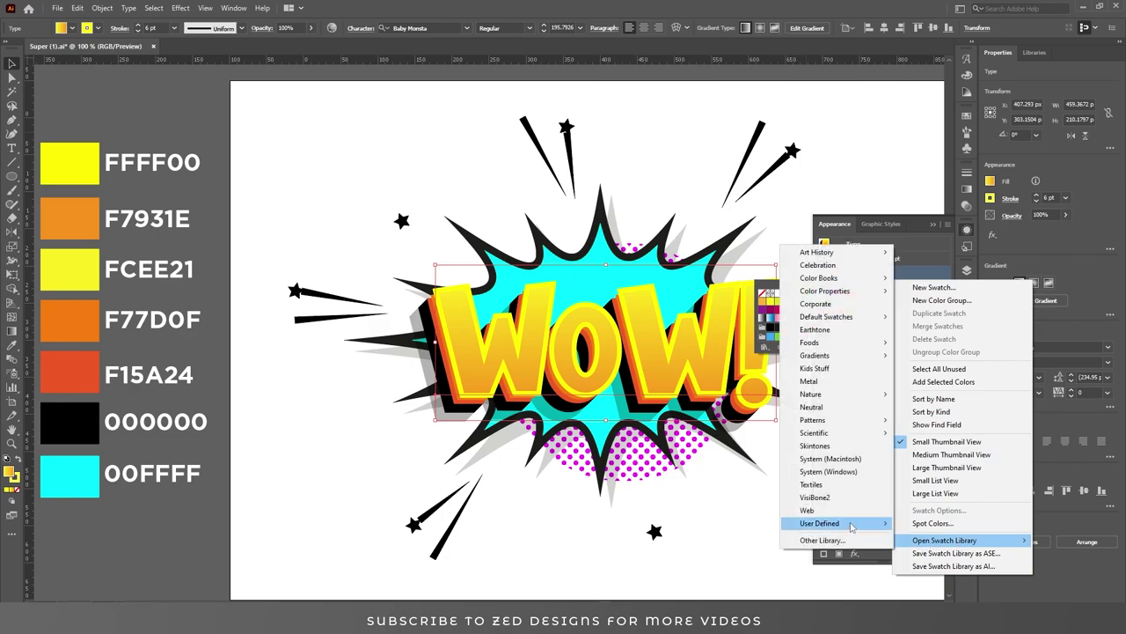
pyautogui.moveTo(813, 420)
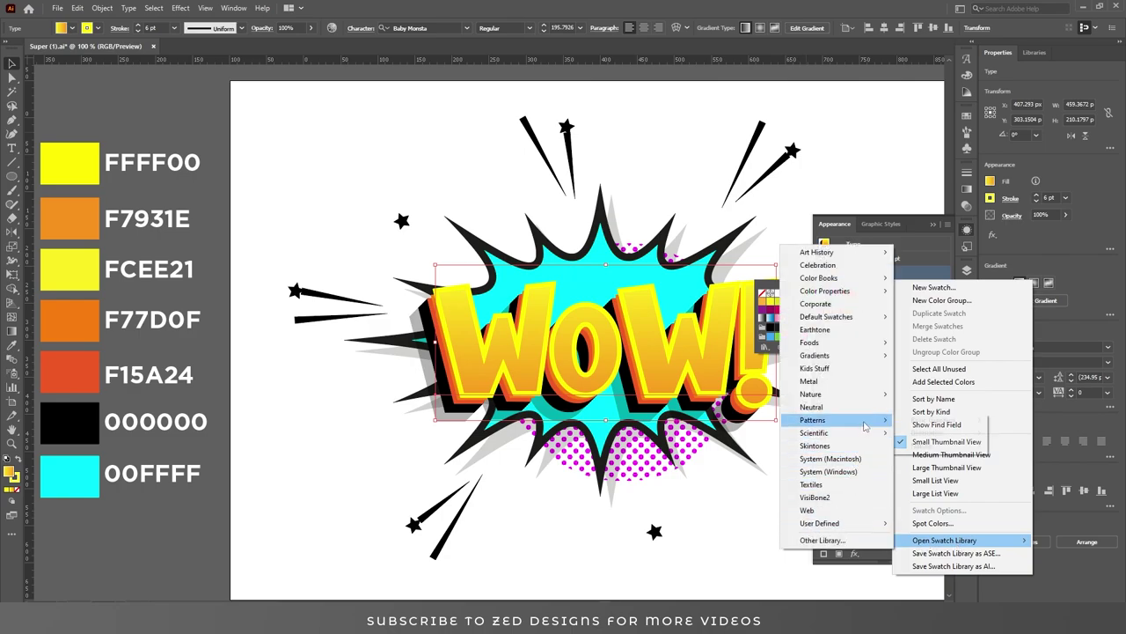
pyautogui.moveTo(929, 426)
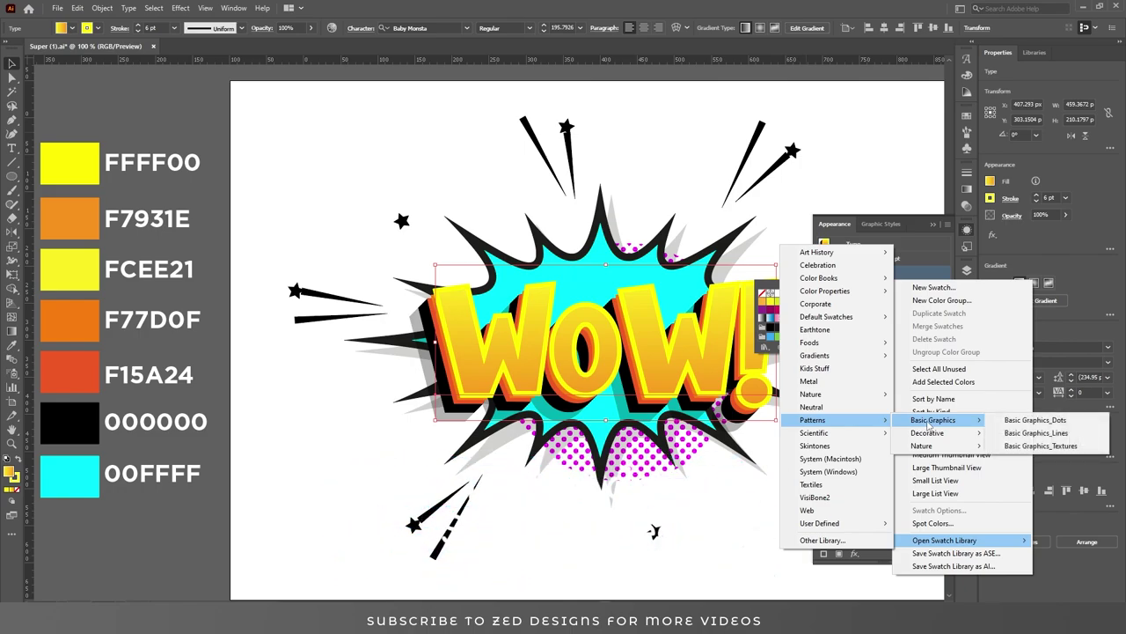
pyautogui.click(1047, 421)
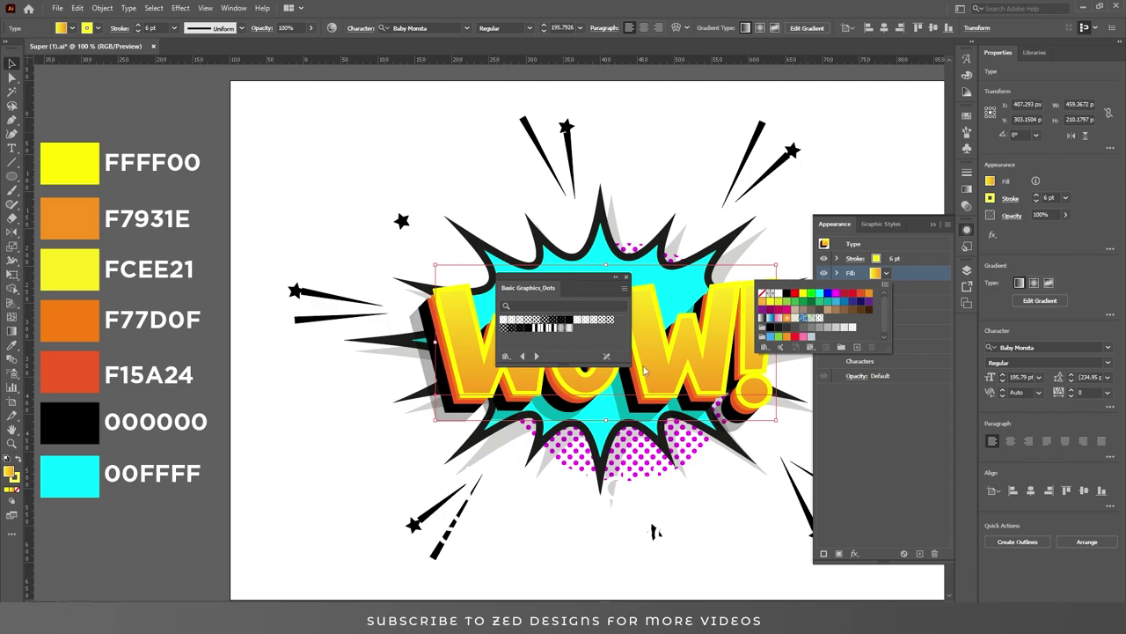
pyautogui.click(530, 321)
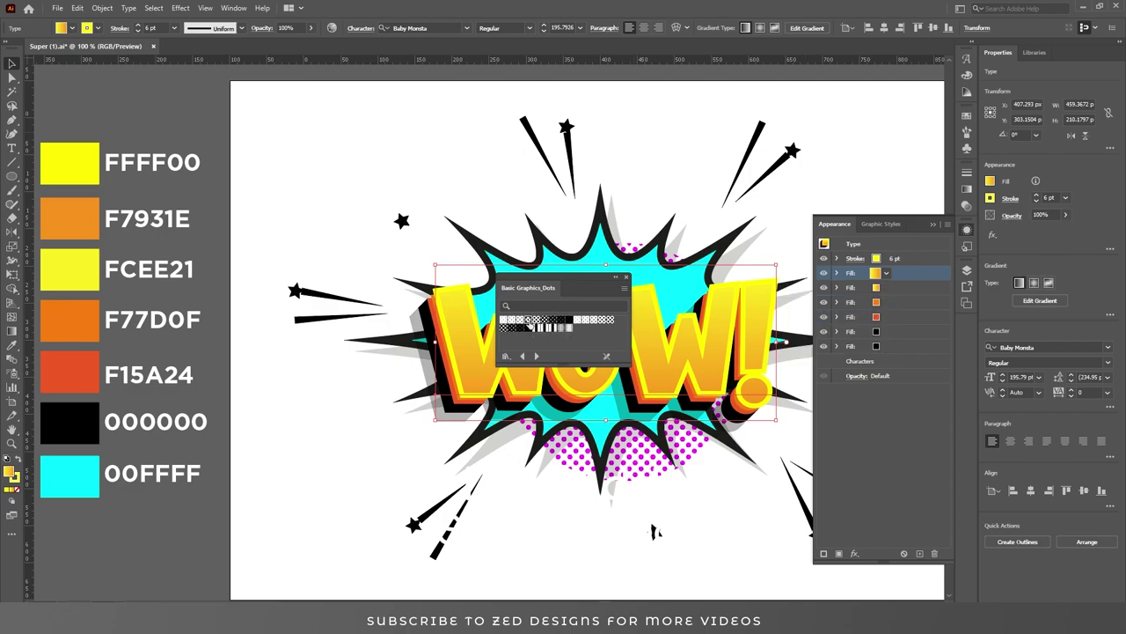
pyautogui.click(626, 277)
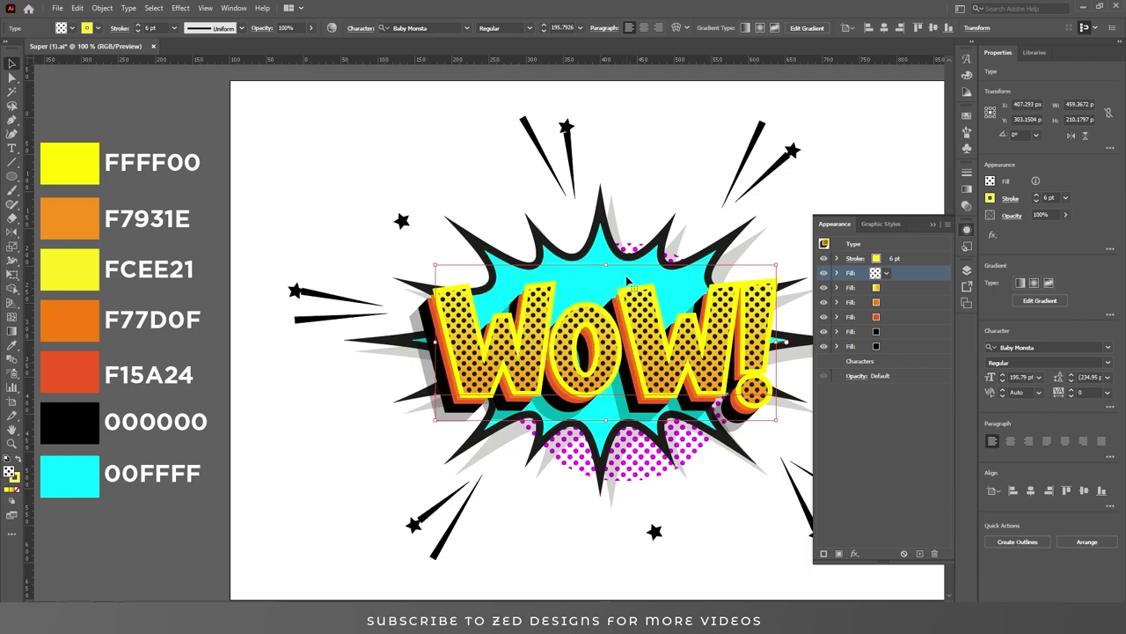
# Set the dot pattern fill's blend mode to Color Dodge.
pyautogui.click(837, 274)
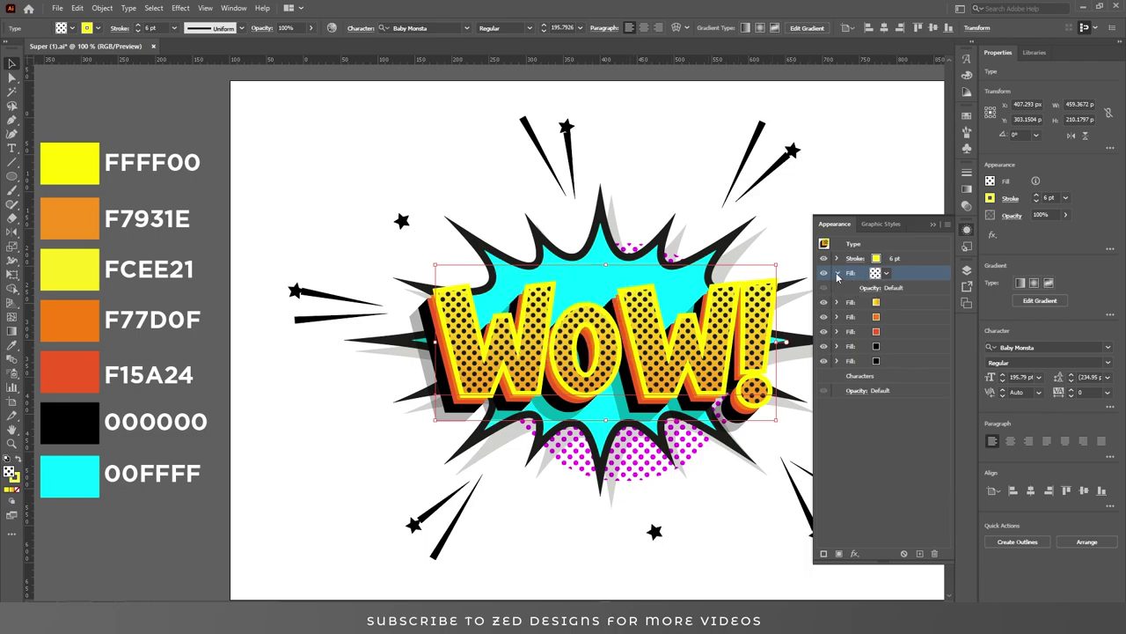
pyautogui.click(867, 290)
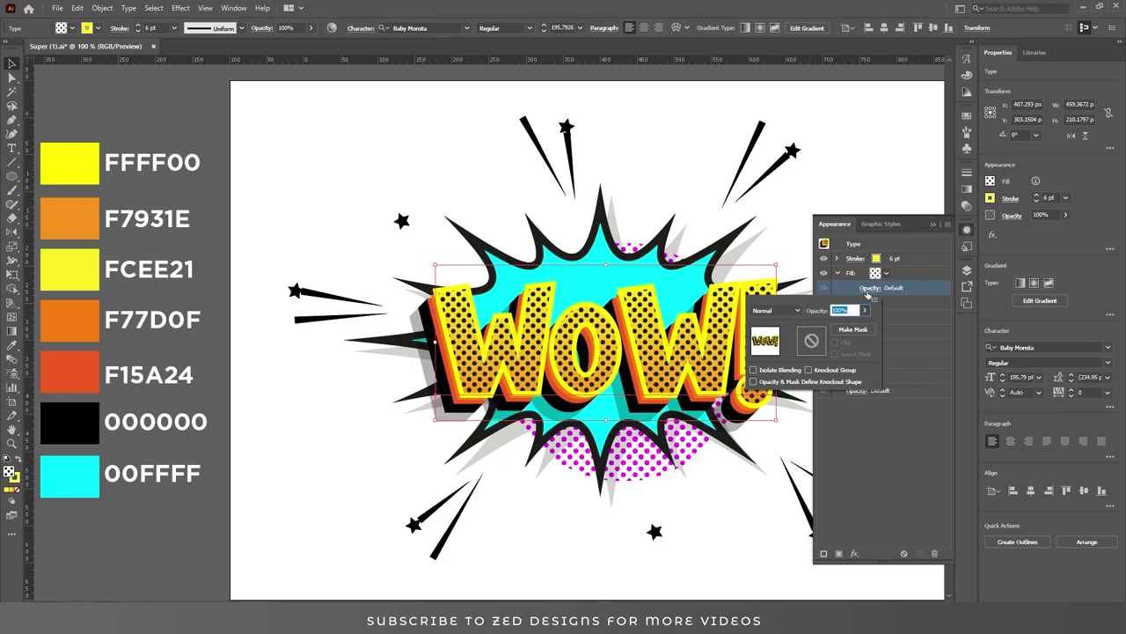
pyautogui.click(796, 311)
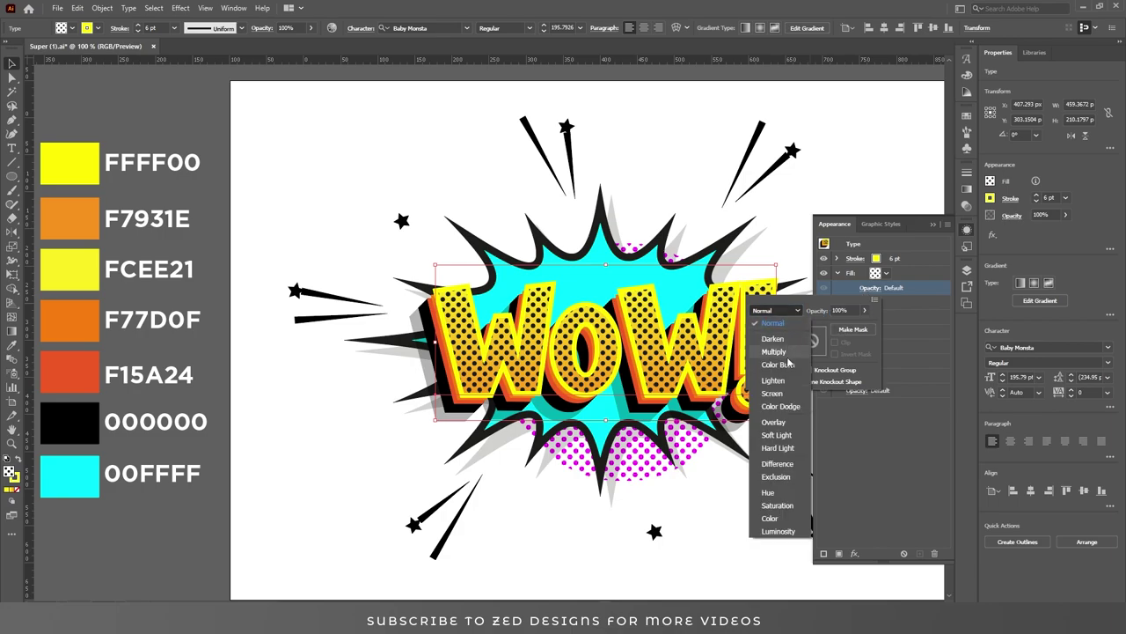
pyautogui.click(786, 406)
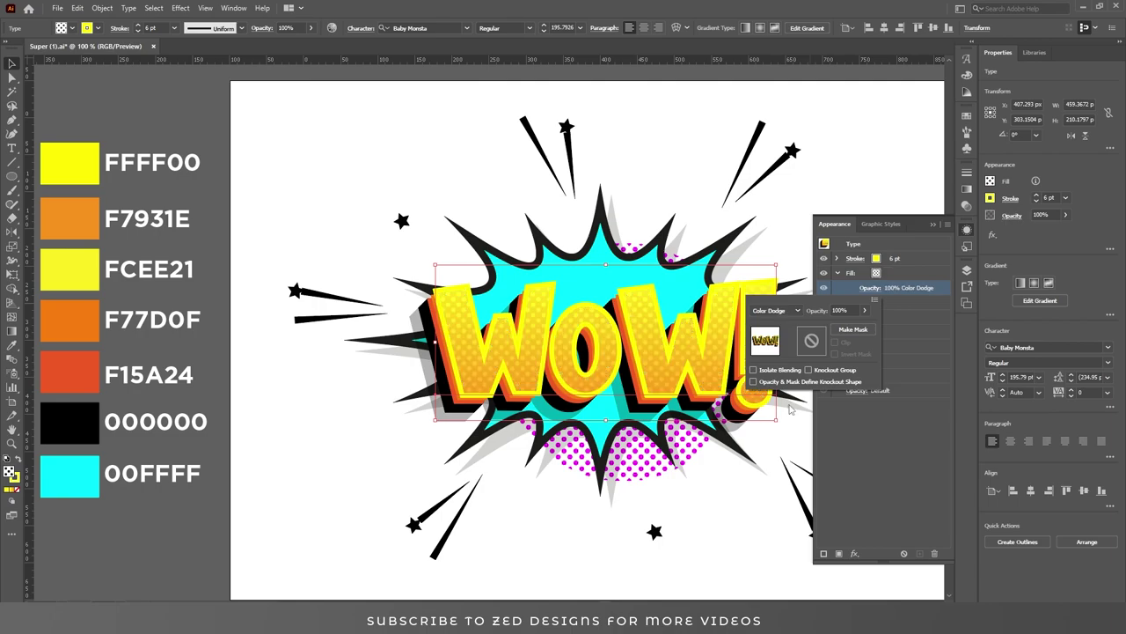
pyautogui.click(877, 436)
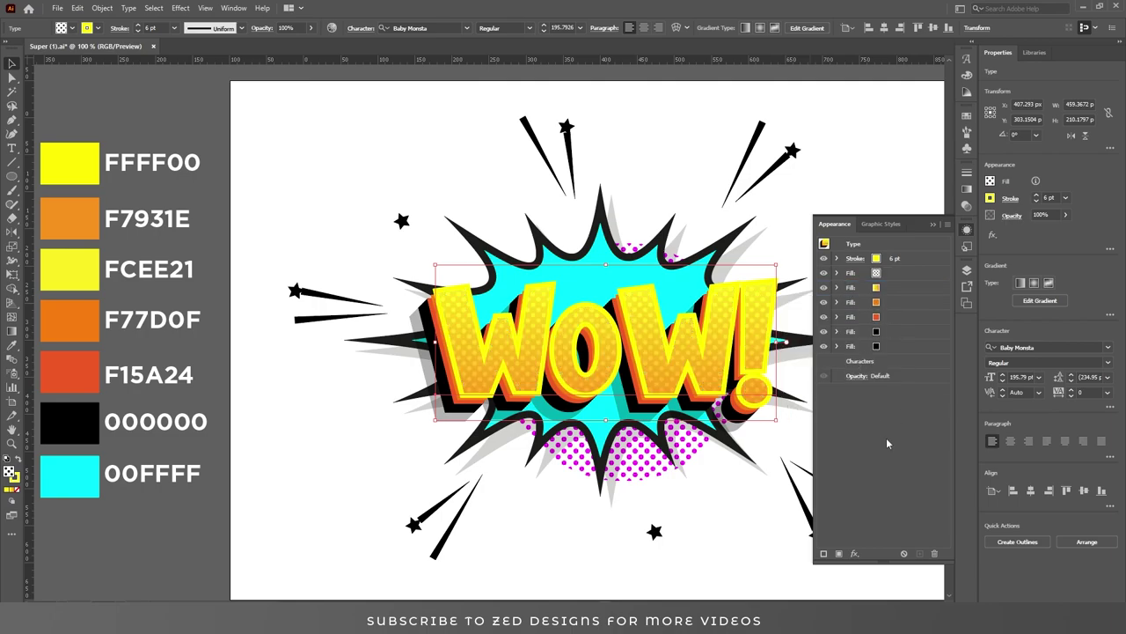
# Replace the WOW! text with the single letter O, keeping its layered text style.
pyautogui.click(873, 195)
pyautogui.moveTo(687, 527); pyautogui.dragTo(557, 517)
pyautogui.press('t')
pyautogui.moveTo(426, 364); pyautogui.dragTo(661, 351)
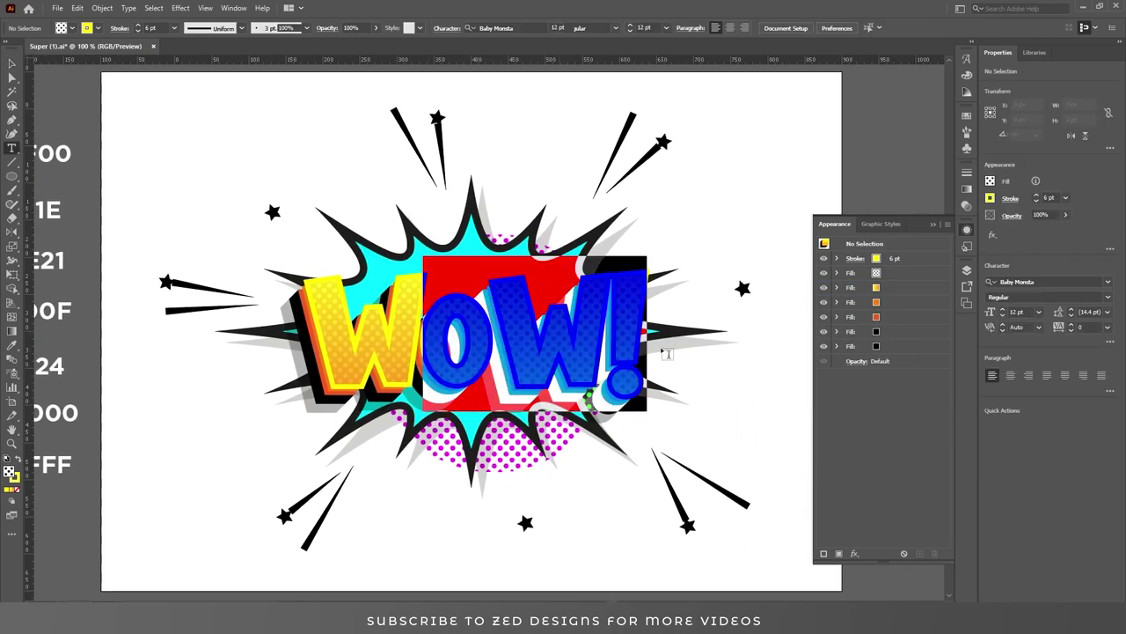
pyautogui.press('BackSpace')
pyautogui.press('BackSpace')
pyautogui.write('O')
pyautogui.press('Escape')
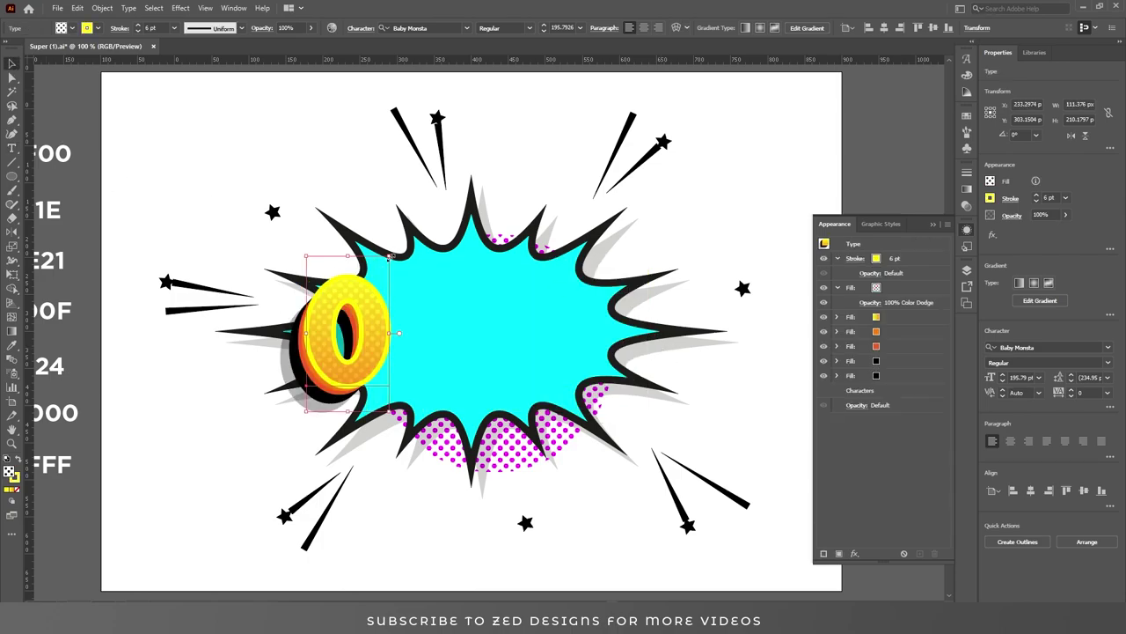
# Enlarge the letter O to about 242 pt and add a copy beside it retyped as a lowercase o.
pyautogui.click(712, 187)
pyautogui.moveTo(396, 334); pyautogui.dragTo(468, 332)
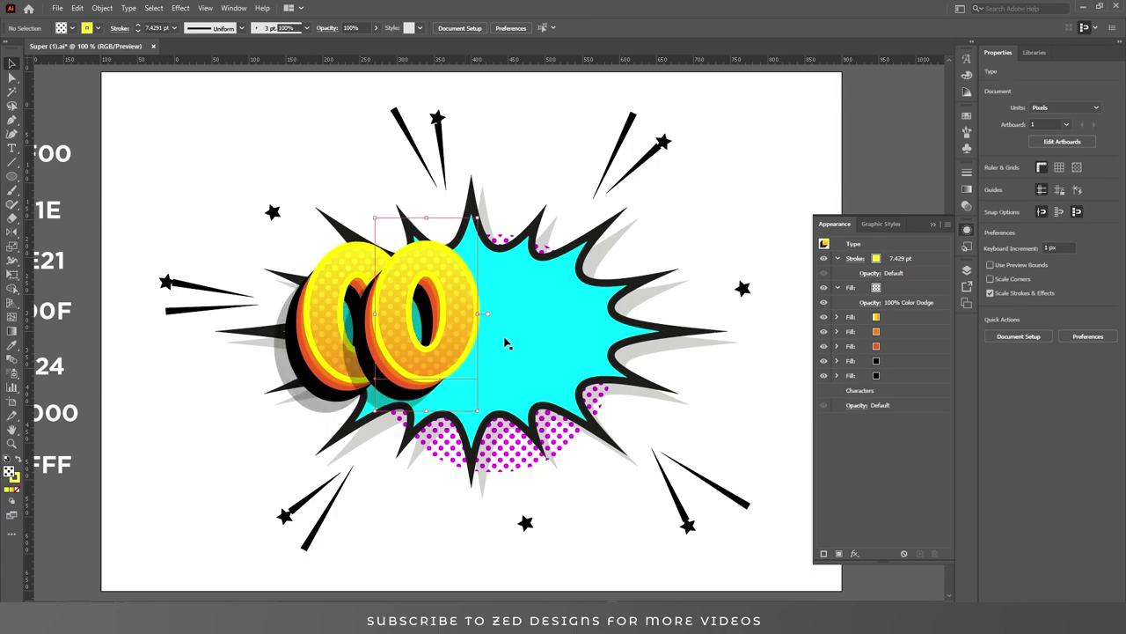
pyautogui.doubleClick(408, 308)
pyautogui.hotkey('ctrl', 'a')
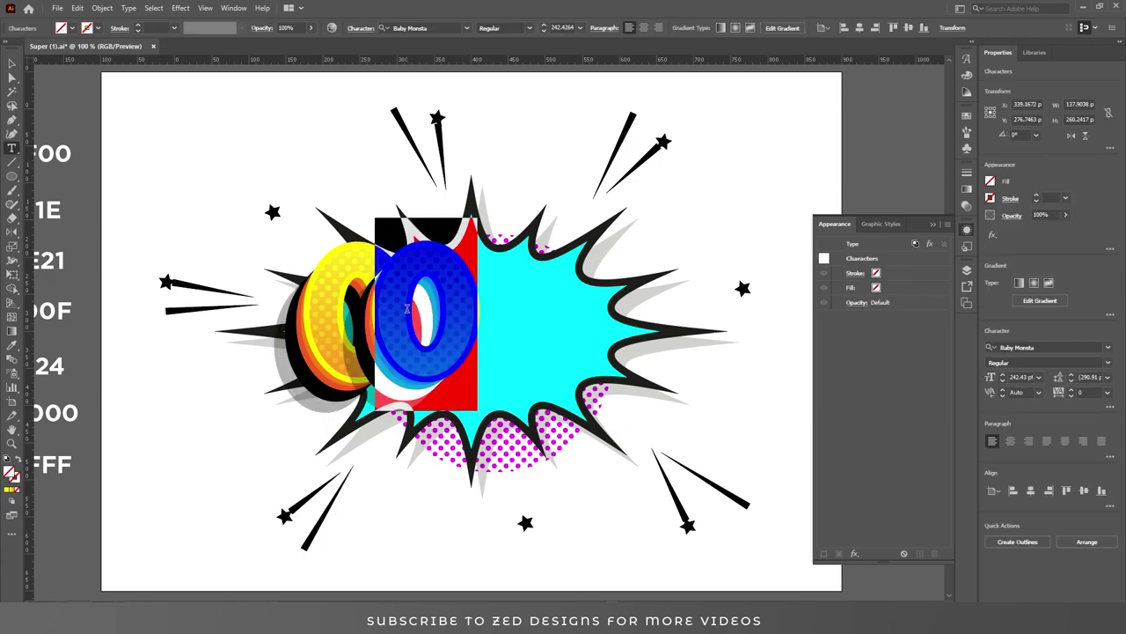
pyautogui.write('O')
pyautogui.press('Escape')
pyautogui.moveTo(426, 362); pyautogui.dragTo(440, 361)
pyautogui.click(715, 220)
# Duplicate the large O to follow the second letter and retype the copy as P.
pyautogui.click(293, 339)
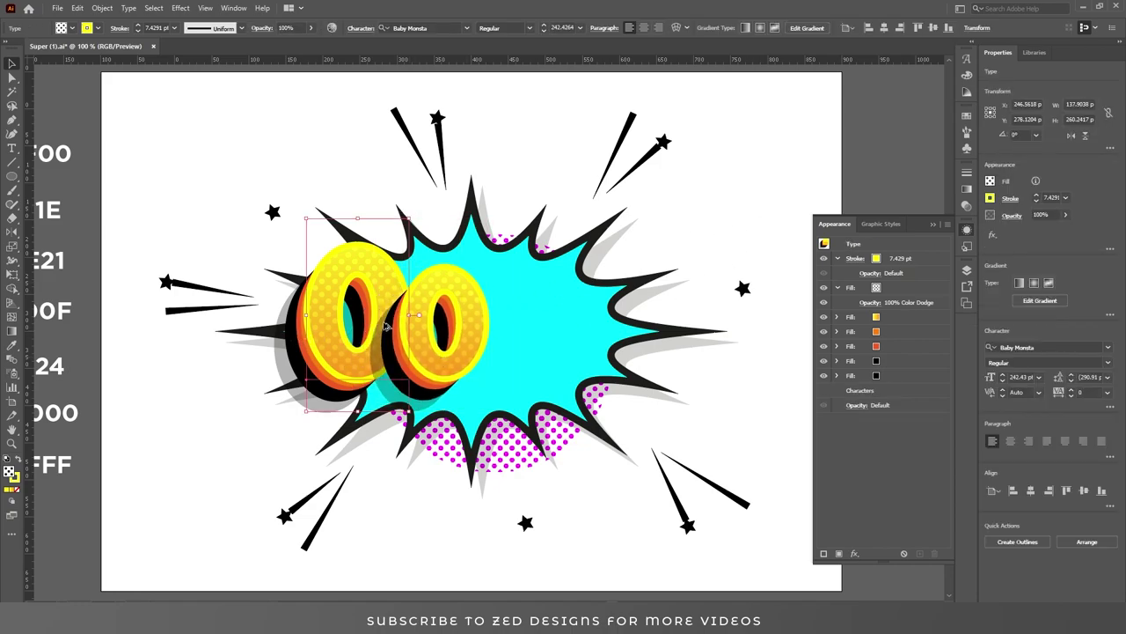
pyautogui.doubleClick(498, 293)
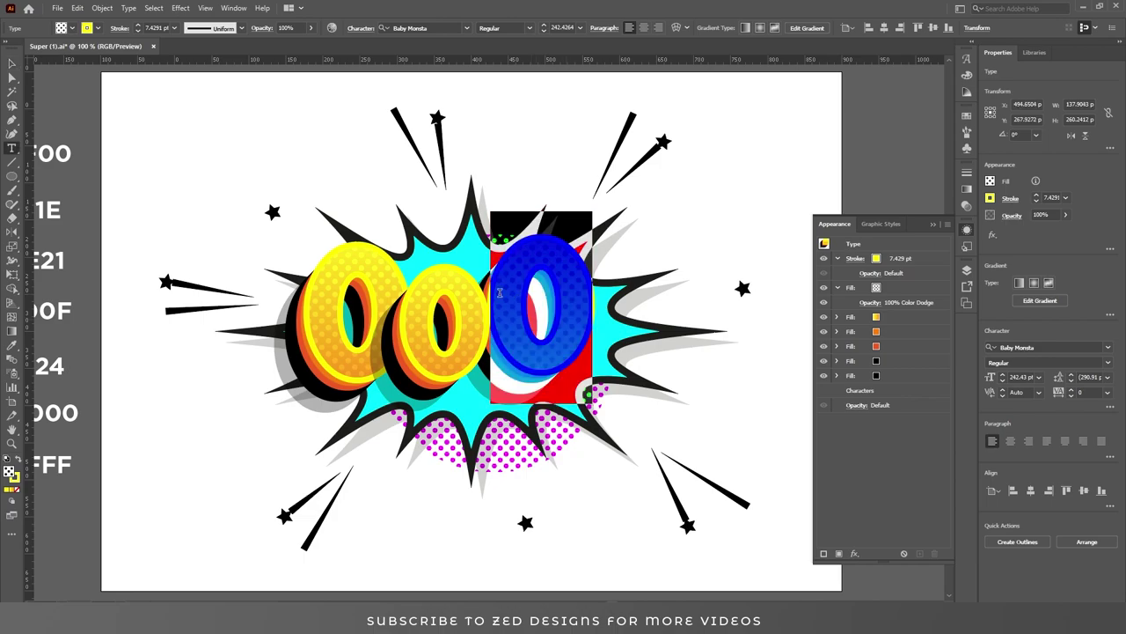
pyautogui.write('P')
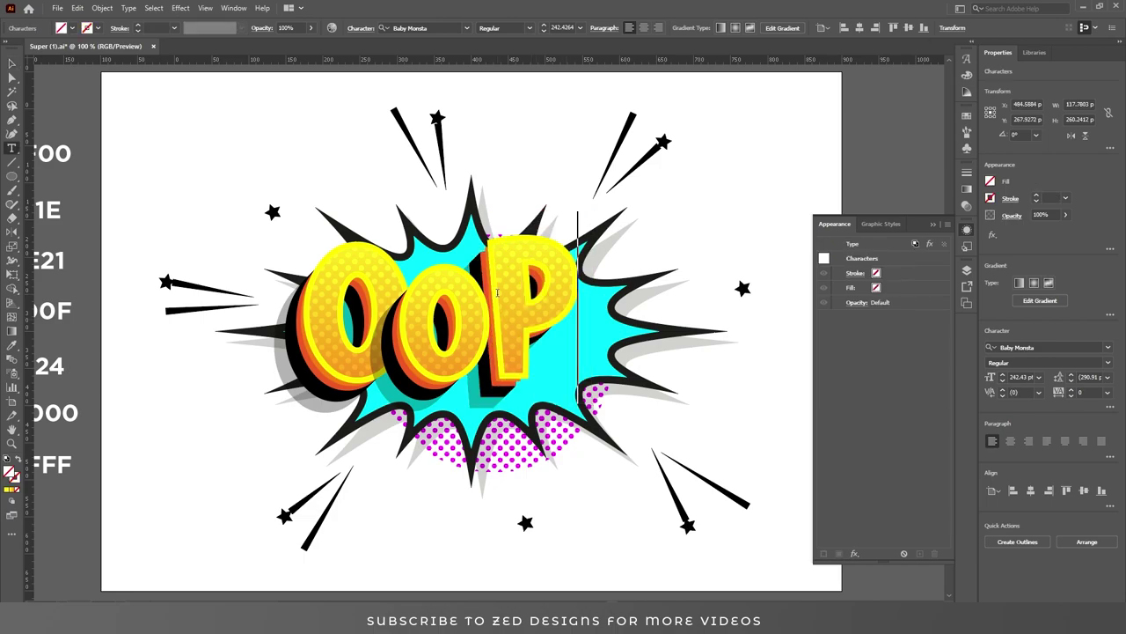
pyautogui.click(11, 63)
# Bring the letter P to the front of the stacking order.
pyautogui.rightClick(520, 341)
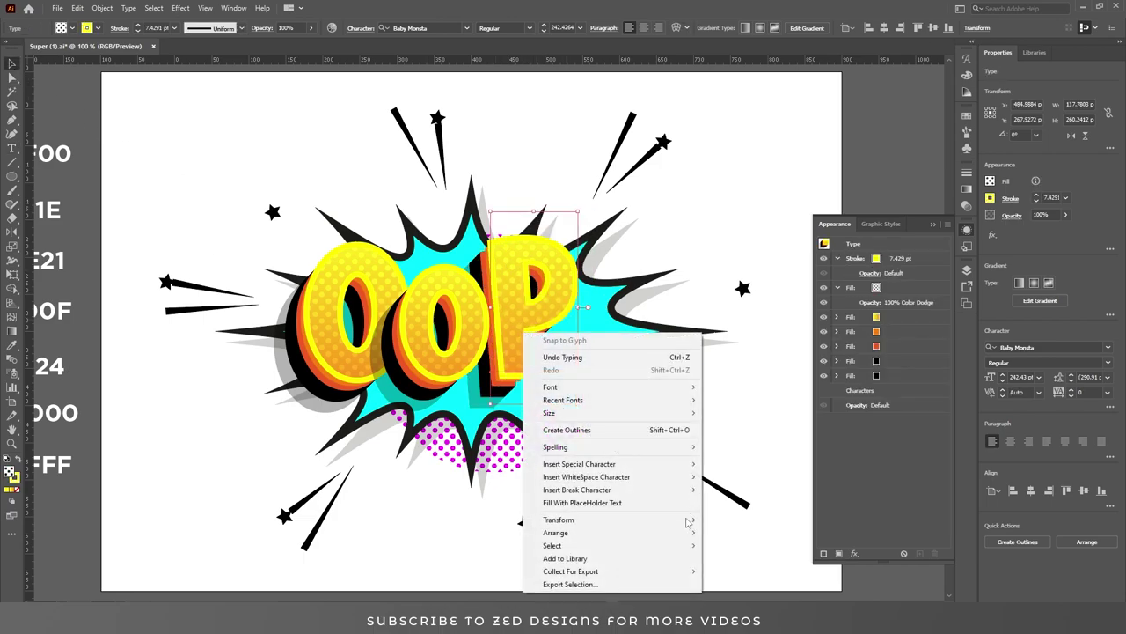
pyautogui.moveTo(680, 534)
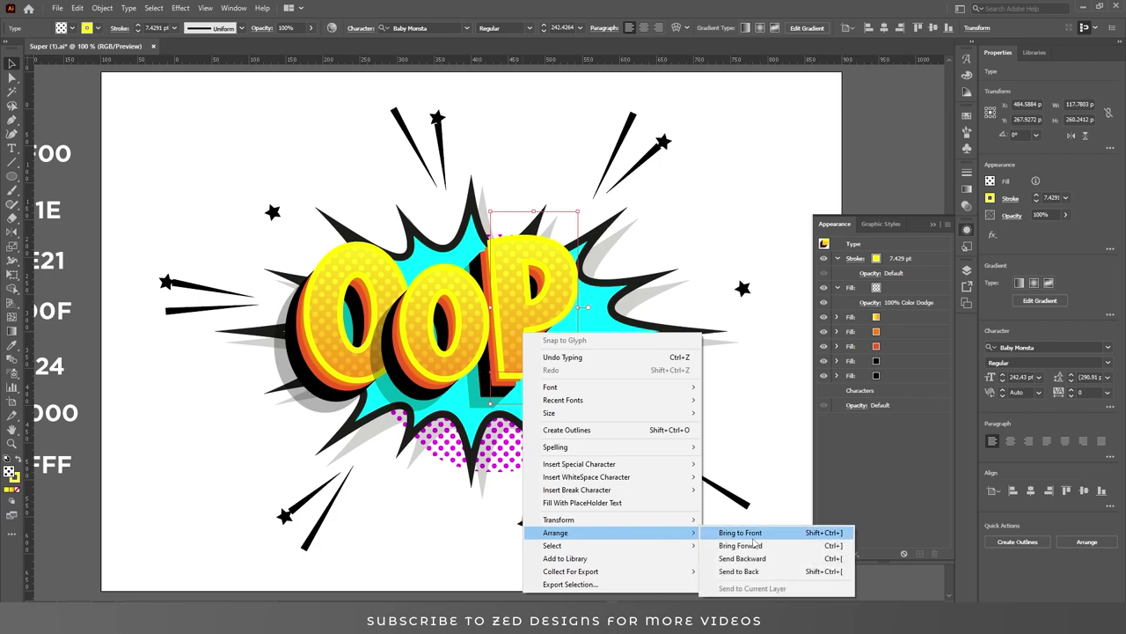
pyautogui.click(740, 532)
pyautogui.click(740, 211)
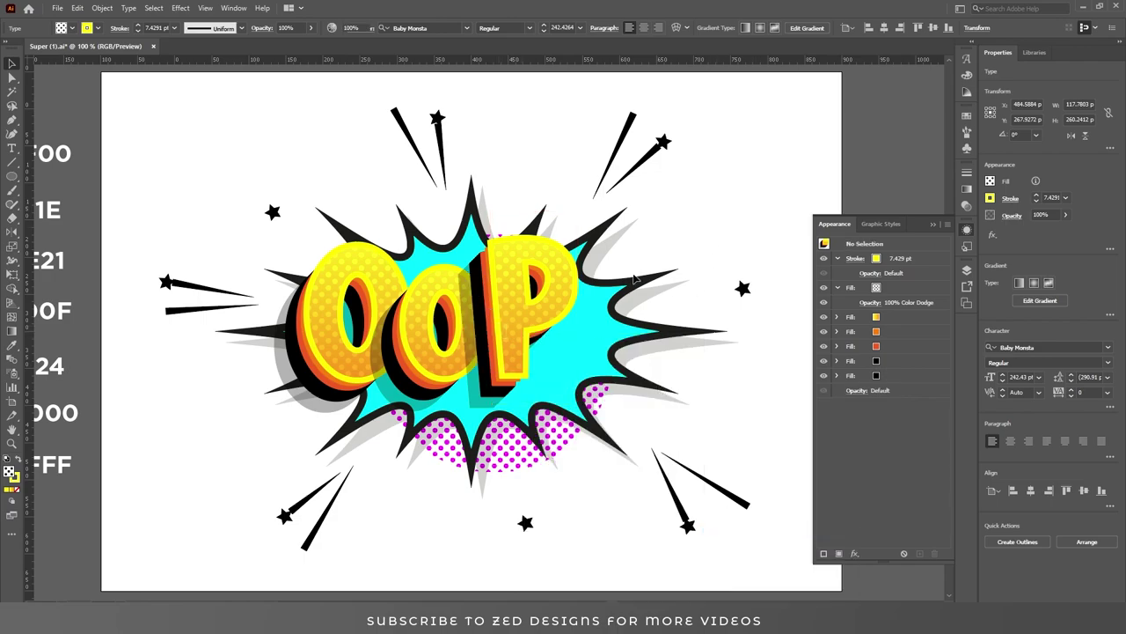
# Duplicate the small o to follow the P, retype the copy as a lowercase s and position it against the P.
pyautogui.click(407, 338)
pyautogui.keyDown('alt'); pyautogui.moveTo(407, 341); pyautogui.dragTo(556, 352); pyautogui.keyUp('alt')
pyautogui.hotkey('alt', 't')
pyautogui.click(549, 351)
pyautogui.press('t')
pyautogui.doubleClick(596, 343)
pyautogui.write('S')
pyautogui.press('Escape')
pyautogui.moveTo(608, 346); pyautogui.dragTo(622, 349)
pyautogui.click(654, 422)
# Tilt the s slightly clockwise and the first O slightly counter-clockwise, and nudge the P a little toward the s.
pyautogui.moveTo(661, 221); pyautogui.dragTo(720, 211)
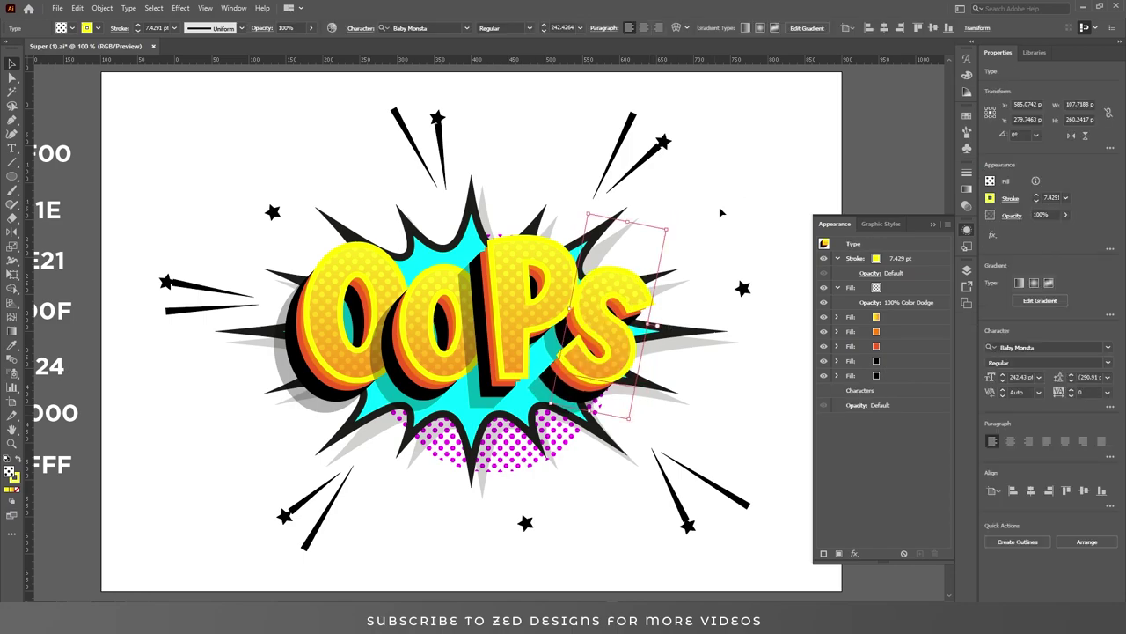
pyautogui.click(359, 377)
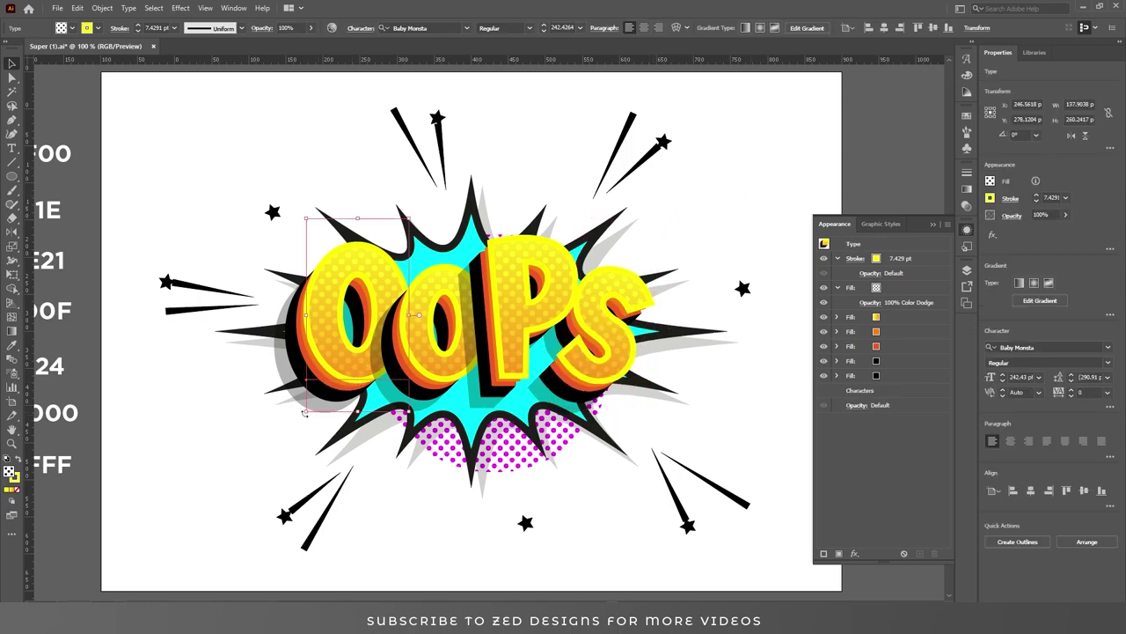
pyautogui.moveTo(305, 413); pyautogui.dragTo(322, 419)
pyautogui.click(755, 196)
pyautogui.moveTo(509, 341); pyautogui.dragTo(518, 339)
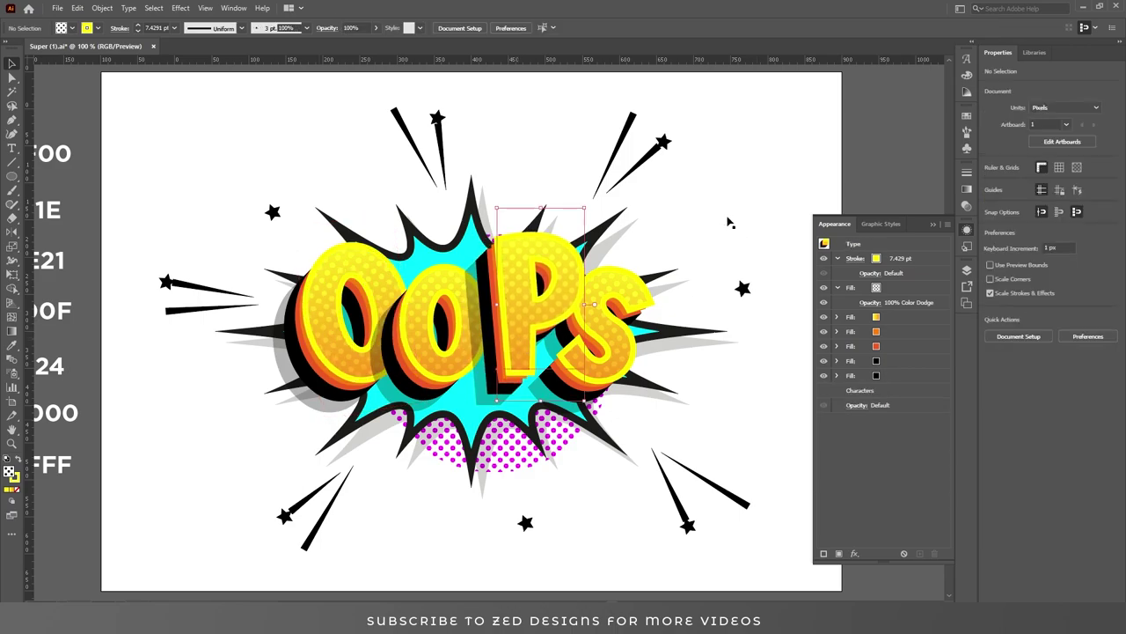
pyautogui.click(774, 174)
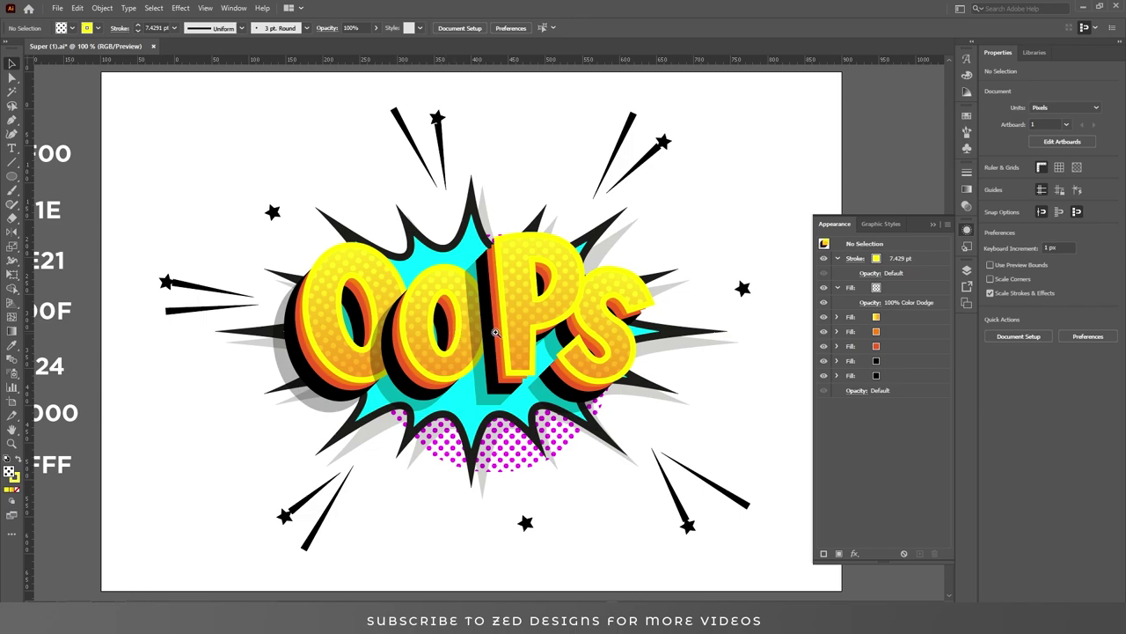
# Draw a curved highlight path with the Pen tool along the first O's outer upper-left edge.
pyautogui.scroll(4, 401, 301)
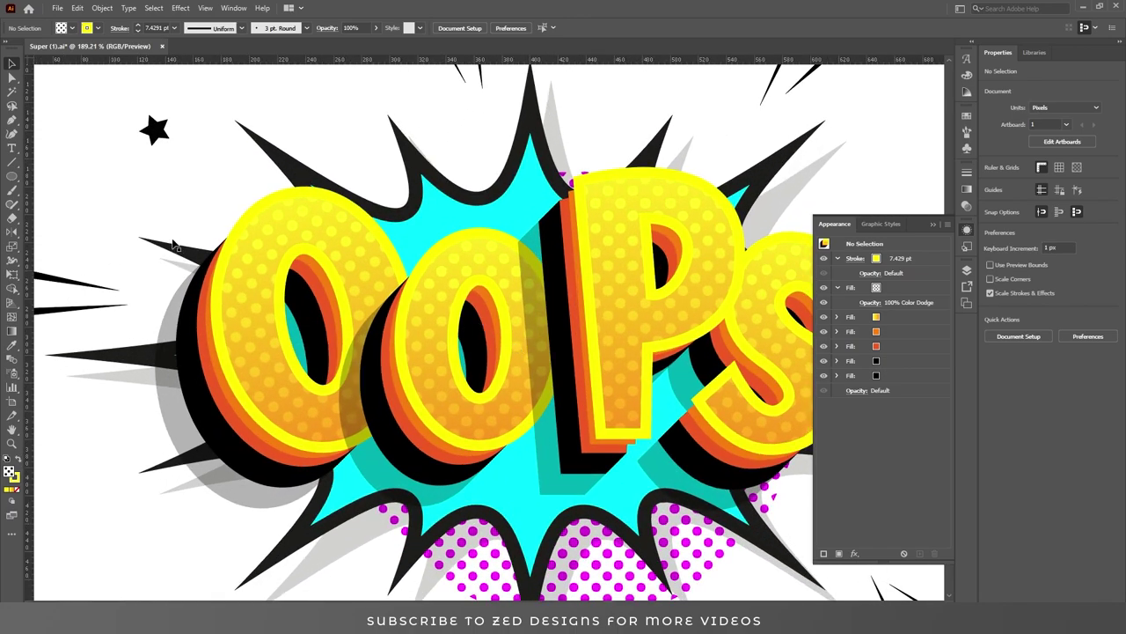
pyautogui.press('p')
pyautogui.click(227, 294)
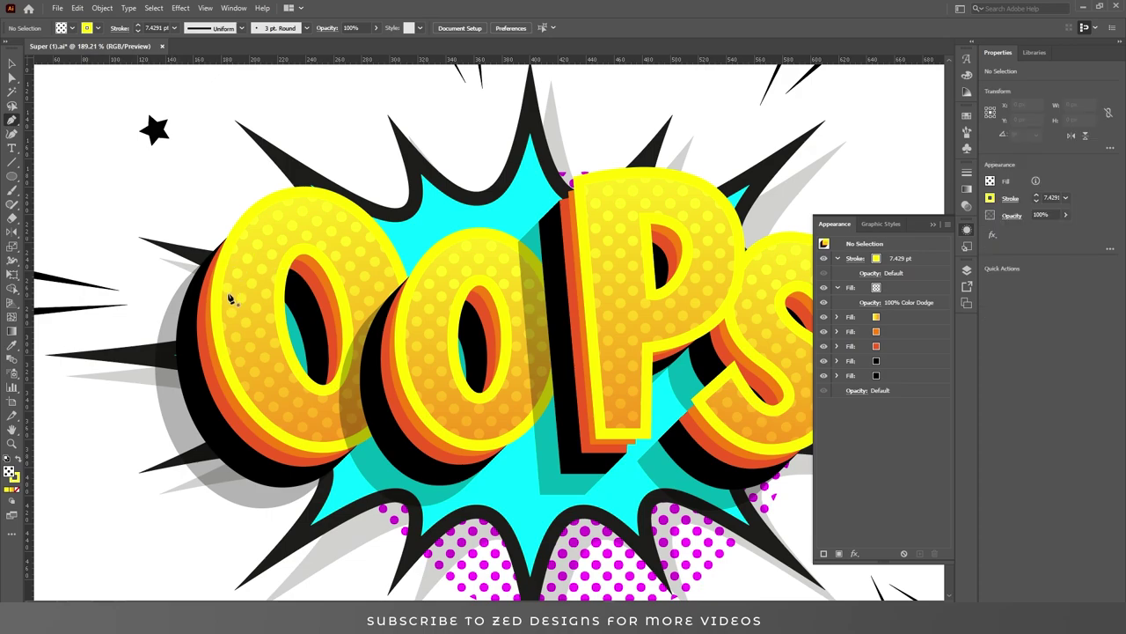
pyautogui.moveTo(345, 215); pyautogui.dragTo(445, 262)
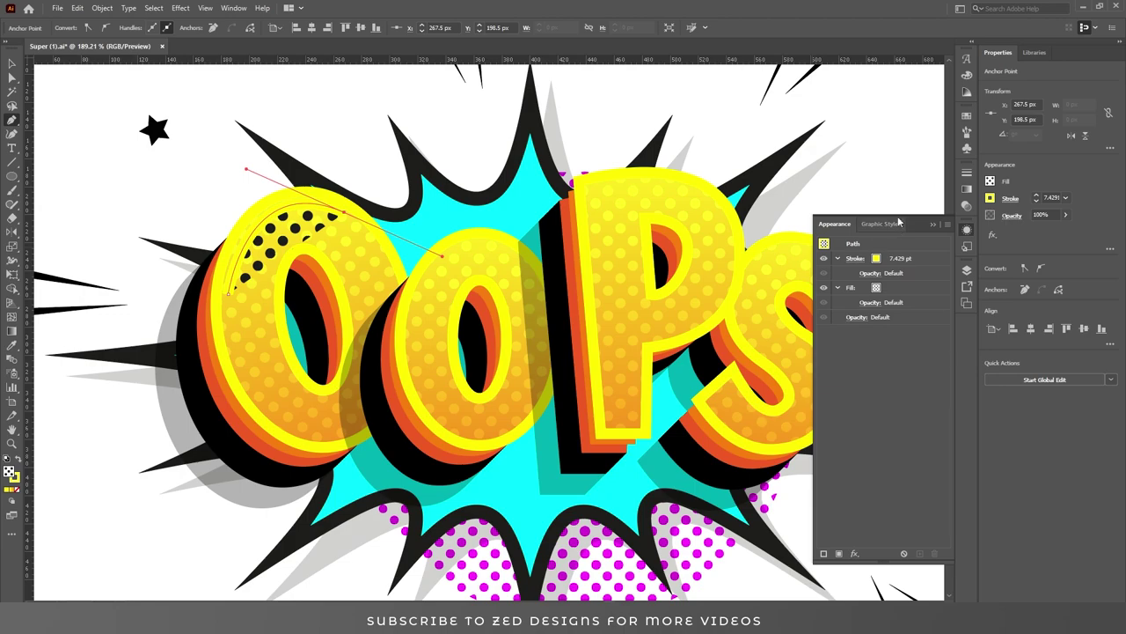
# Remove the highlight path's fill and make its stroke white.
pyautogui.click(990, 180)
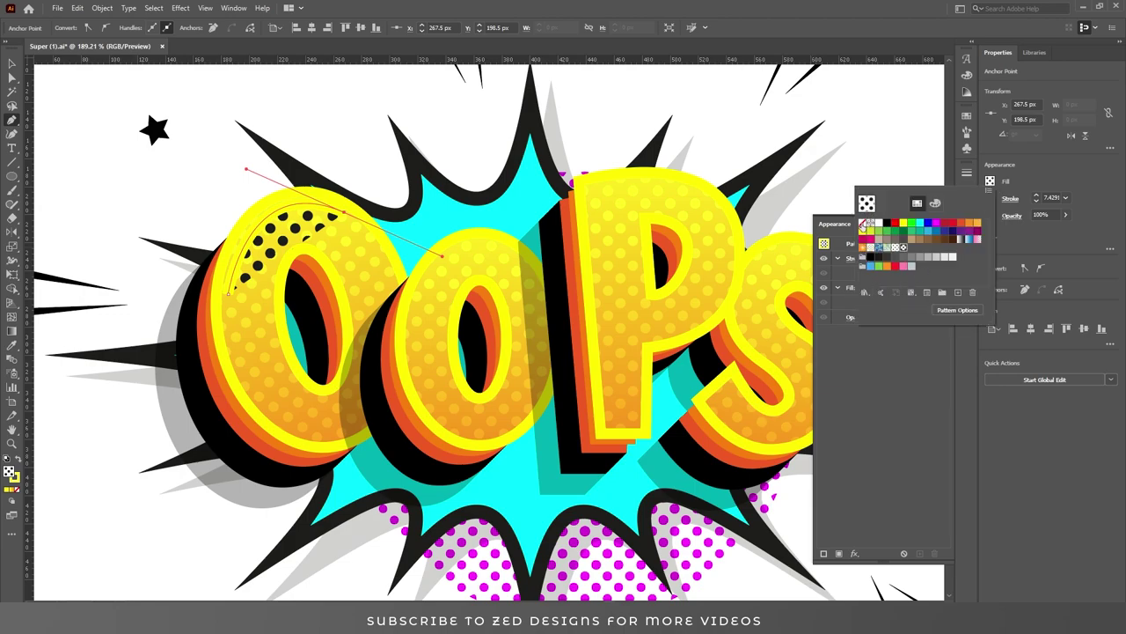
pyautogui.click(862, 226)
pyautogui.click(991, 200)
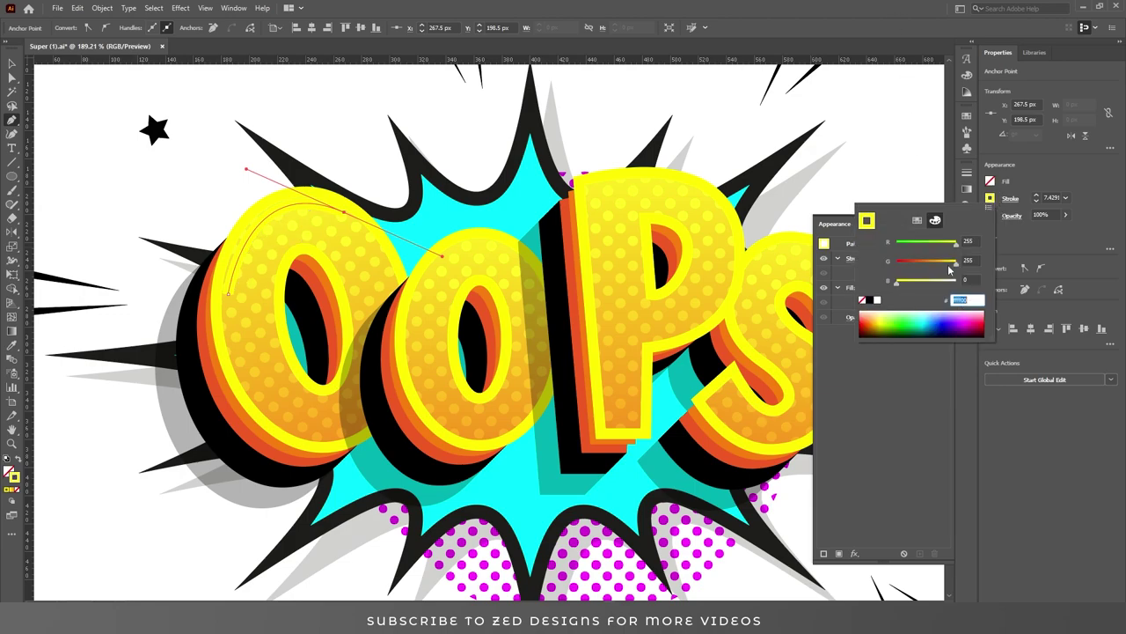
pyautogui.click(878, 301)
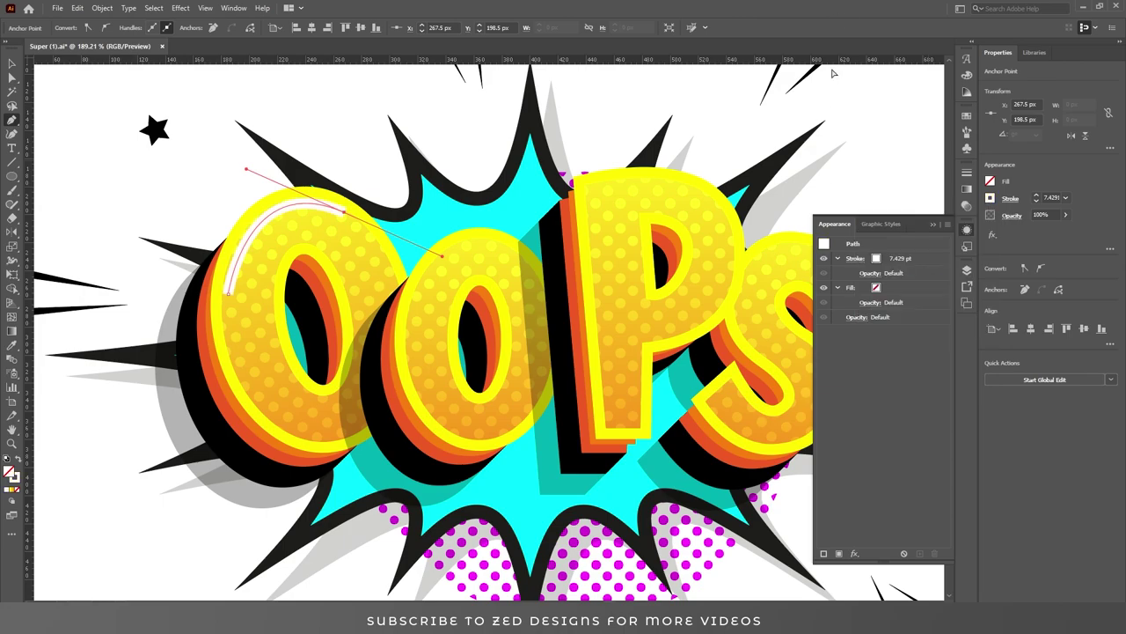
# Apply the double-bulge variable width profile to the first O's outer highlight stroke.
pyautogui.press('v')
pyautogui.click(1010, 200)
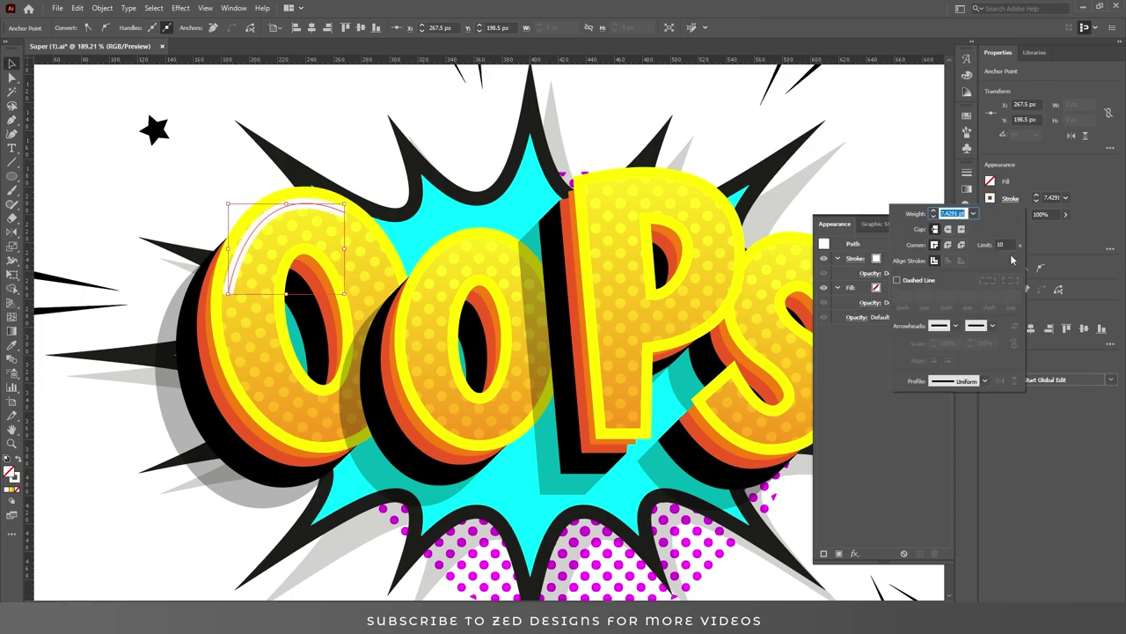
pyautogui.click(954, 384)
pyautogui.click(950, 437)
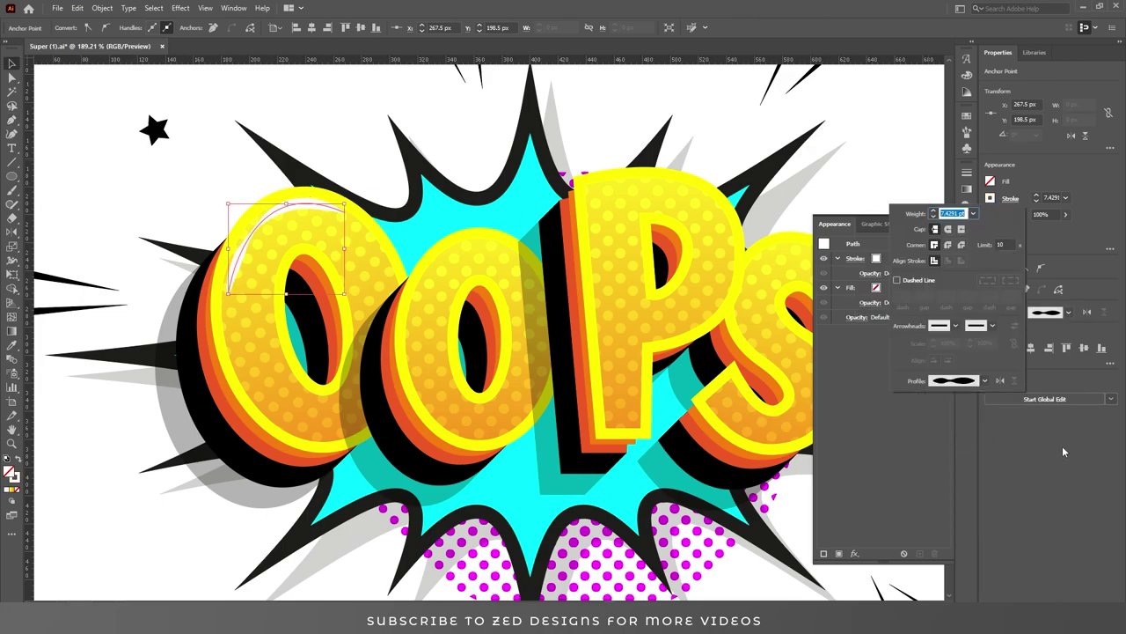
pyautogui.click(390, 264)
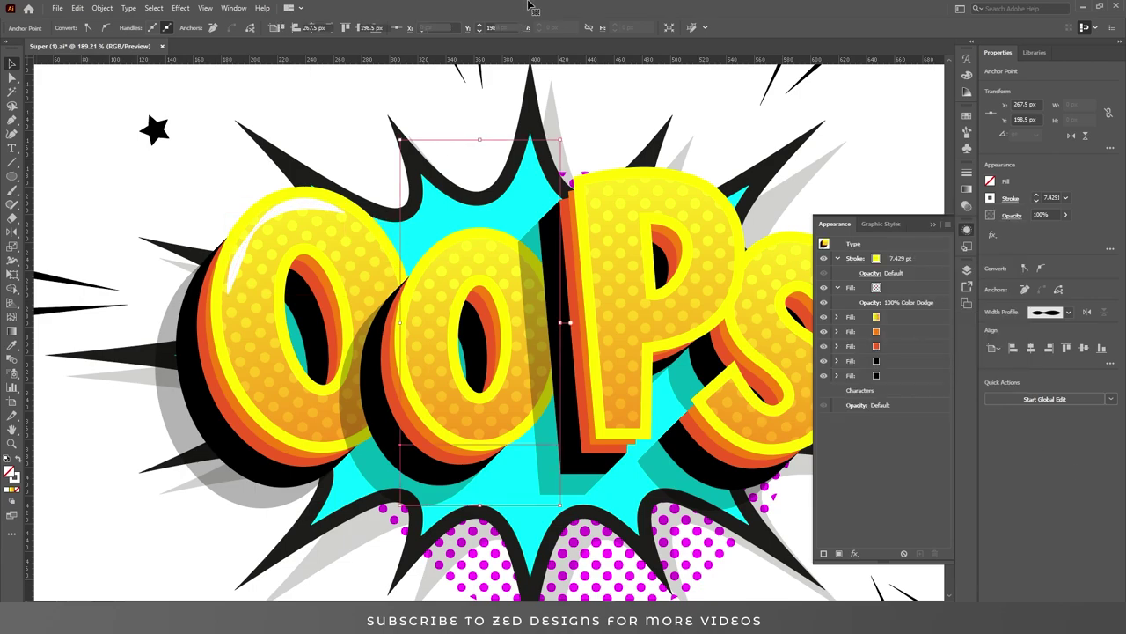
# Draw a second white highlight curve around the first O's inner opening and give it the double-bulge width profile.
pyautogui.press('p')
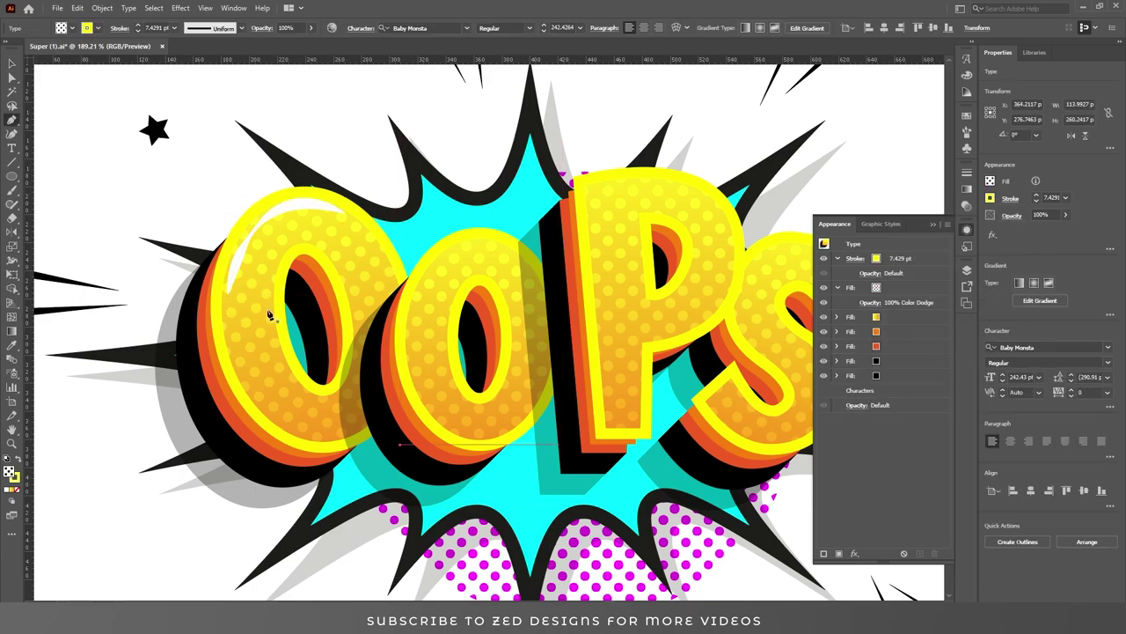
pyautogui.click(267, 313)
pyautogui.moveTo(319, 238); pyautogui.dragTo(380, 256)
pyautogui.press('i')
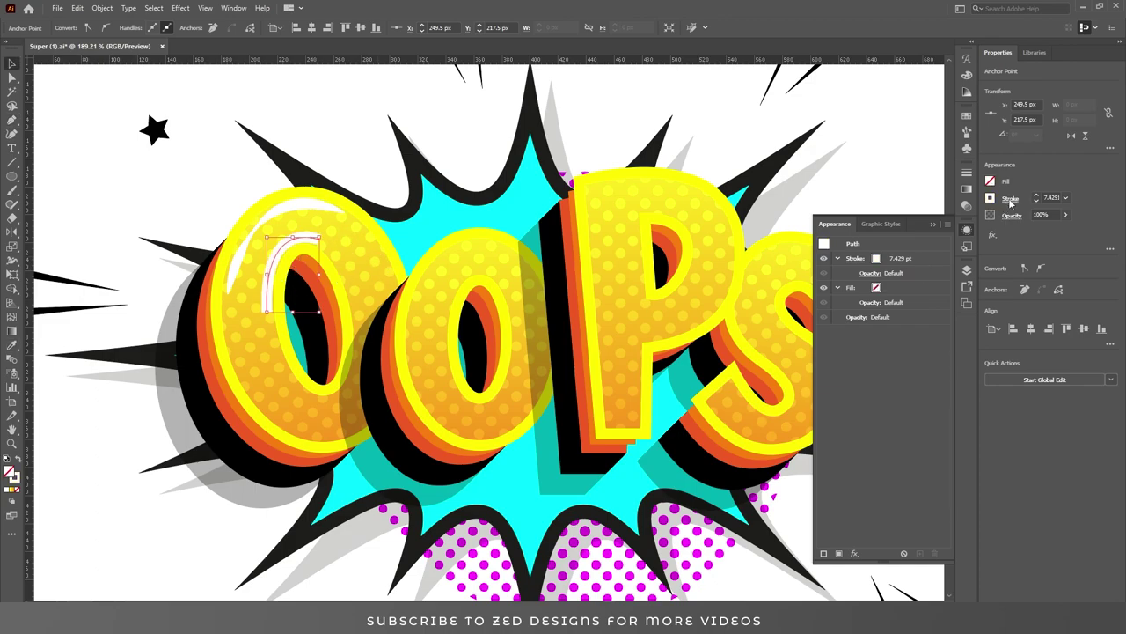
pyautogui.click(1010, 198)
pyautogui.click(951, 370)
pyautogui.click(951, 437)
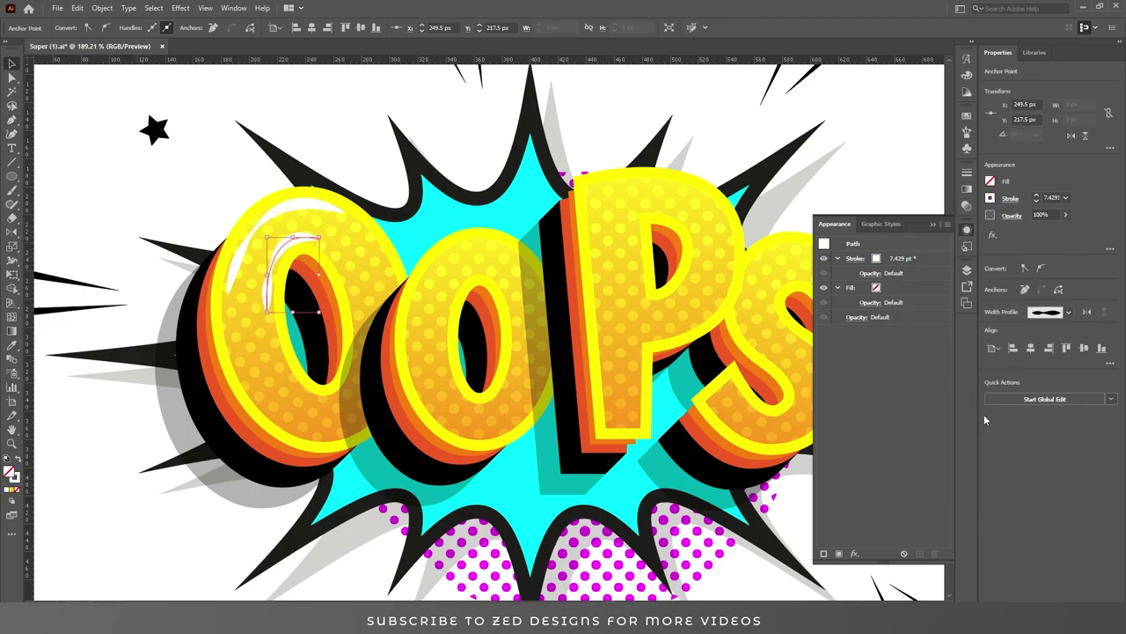
# Draw two white highlight curves on the small o, along its outer upper-left edge and around its inner opening.
pyautogui.hotkey('ctrl', '-')
pyautogui.hotkey('ctrl', '-')
pyautogui.hotkey('ctrl', 'shift', 'a')
pyautogui.moveTo(396, 356); pyautogui.dragTo(433, 366)
pyautogui.press('p')
pyautogui.click(359, 339)
pyautogui.moveTo(417, 287); pyautogui.dragTo(449, 302)
pyautogui.press('i')
pyautogui.click(264, 257)
pyautogui.press('v')
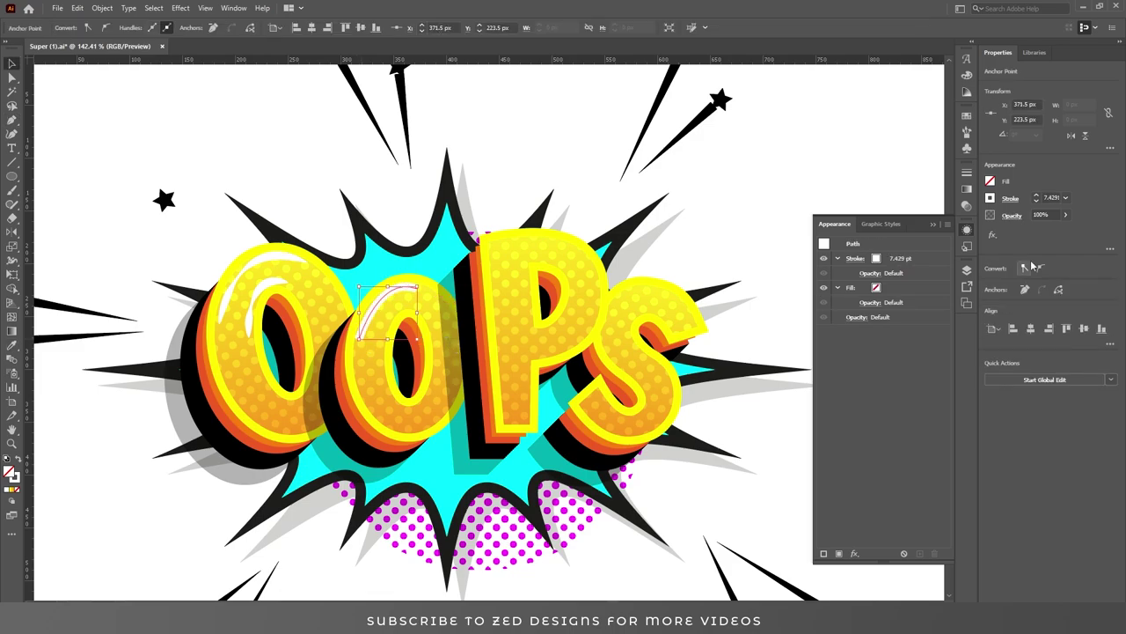
pyautogui.click(836, 95)
pyautogui.press('p')
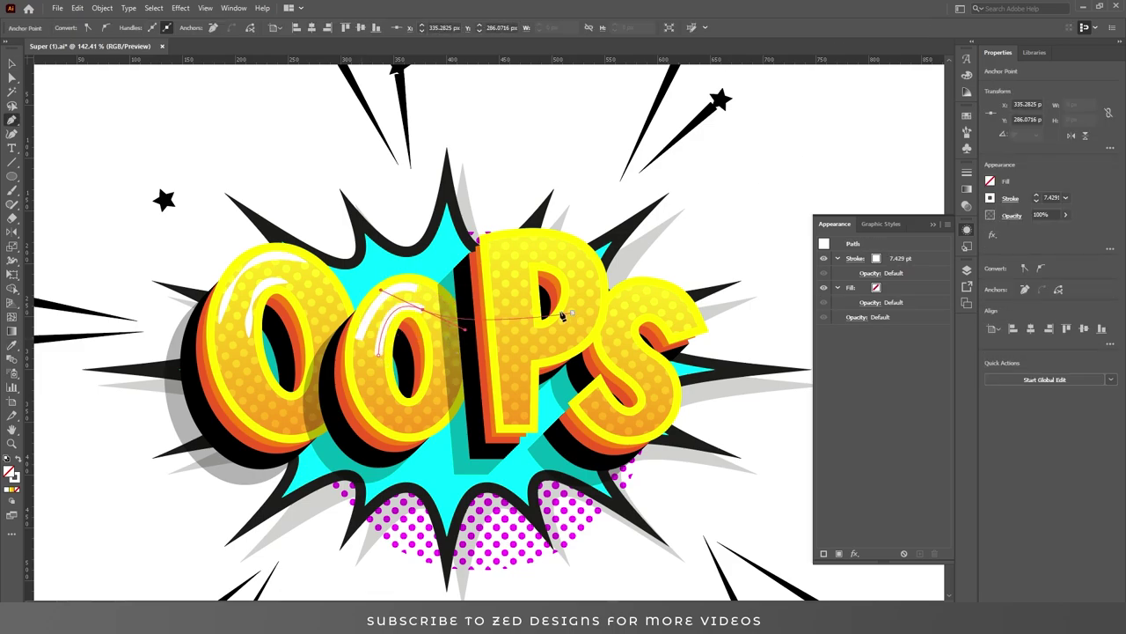
# Draw a white highlight path running up the P's stem and along its upper edge.
pyautogui.click(498, 340)
pyautogui.click(491, 243)
pyautogui.click(562, 241)
pyautogui.press('Escape')
# Draw a curved white highlight along the outer upper edge of the s.
pyautogui.click(685, 314)
pyautogui.moveTo(633, 291); pyautogui.dragTo(613, 291)
pyautogui.moveTo(608, 347); pyautogui.dragTo(618, 359)
pyautogui.press('Escape')
# Draw a second white highlight curve along the inner bend of the s.
pyautogui.scroll(3, 630, 402)
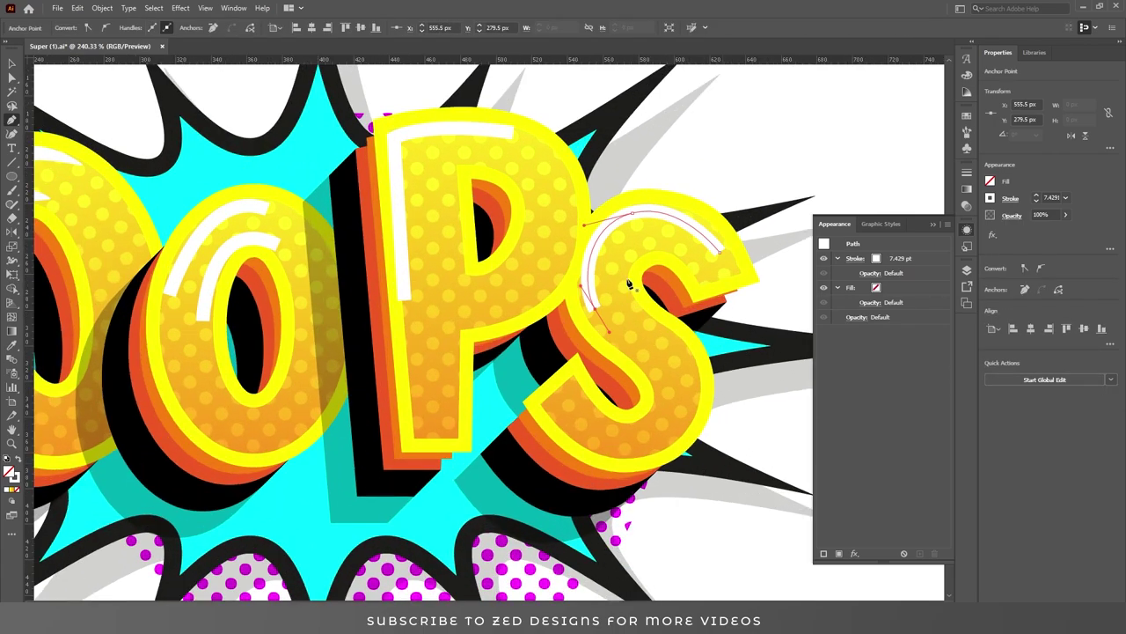
pyautogui.click(661, 244)
pyautogui.moveTo(618, 282); pyautogui.dragTo(621, 316)
pyautogui.click(660, 331)
pyautogui.hotkey('ctrl', '-')
pyautogui.hotkey('ctrl', '-')
pyautogui.click(614, 322)
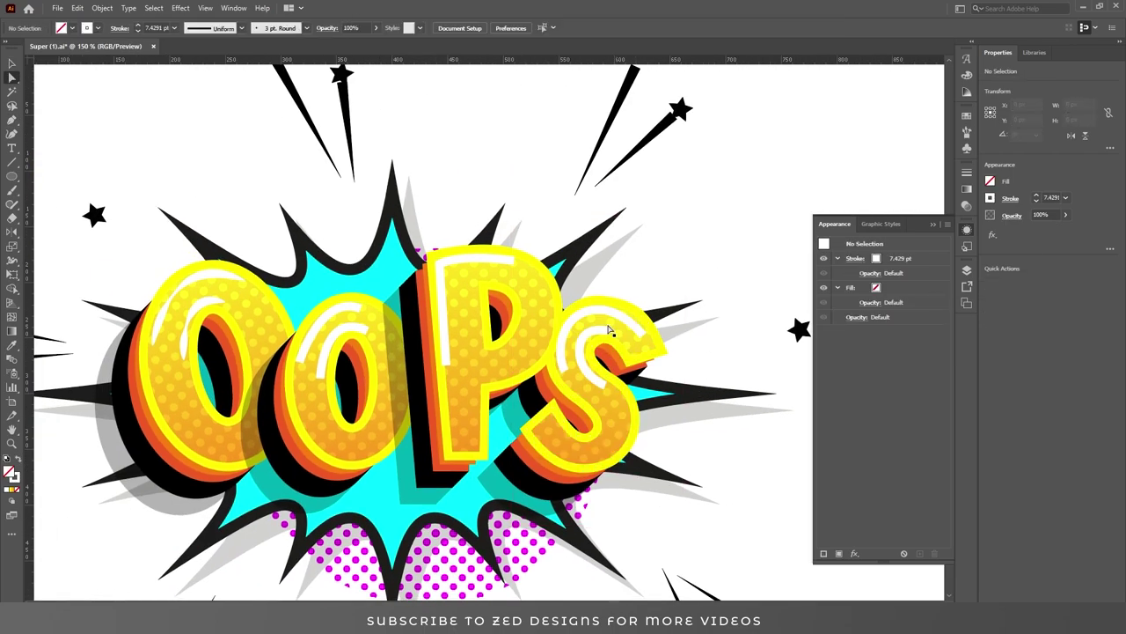
pyautogui.click(813, 191)
# Select both highlight paths on the s in Outline view and set their stroke weight to 6 pt.
pyautogui.hotkey('ctrl', 'y')
pyautogui.click(626, 323)
pyautogui.keyDown('shift'); pyautogui.click(602, 331); pyautogui.keyUp('shift')
pyautogui.hotkey('ctrl', 'y')
pyautogui.click(1035, 202)
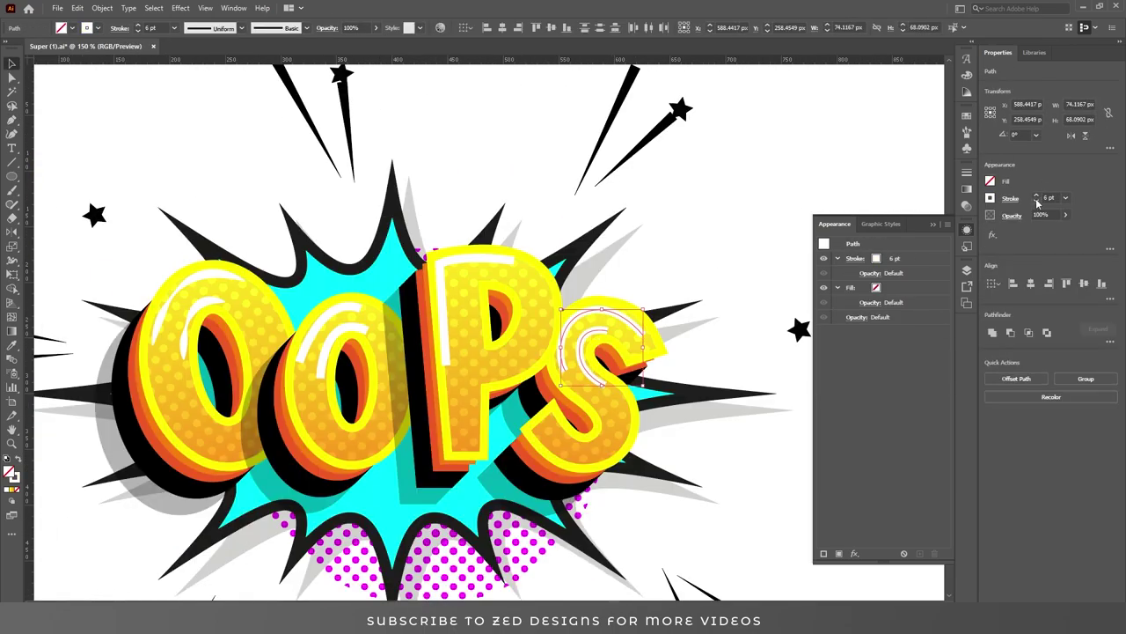
# Reduce the stroke weight of the small o's two highlights and give them the double-bulge width profile.
pyautogui.click(337, 331)
pyautogui.click(337, 332)
pyautogui.keyDown('shift'); pyautogui.click(300, 364); pyautogui.keyUp('shift')
pyautogui.keyDown('shift'); pyautogui.click(301, 359); pyautogui.keyUp('shift')
pyautogui.keyDown('shift'); pyautogui.click(300, 395); pyautogui.keyUp('shift')
pyautogui.click(1037, 201)
pyautogui.click(1036, 201)
pyautogui.click(1012, 201)
pyautogui.click(959, 519)
# Apply the double-bulge width profile to both highlight strokes on the s.
pyautogui.click(839, 146)
pyautogui.moveTo(699, 291); pyautogui.dragTo(607, 348)
pyautogui.keyDown('shift'); pyautogui.click(628, 326); pyautogui.keyUp('shift')
pyautogui.click(1010, 200)
pyautogui.click(959, 519)
# Apply the double-bulge width profile to the P's highlight stroke.
pyautogui.click(799, 126)
pyautogui.click(1010, 198)
pyautogui.click(955, 379)
pyautogui.click(889, 420)
pyautogui.click(727, 195)
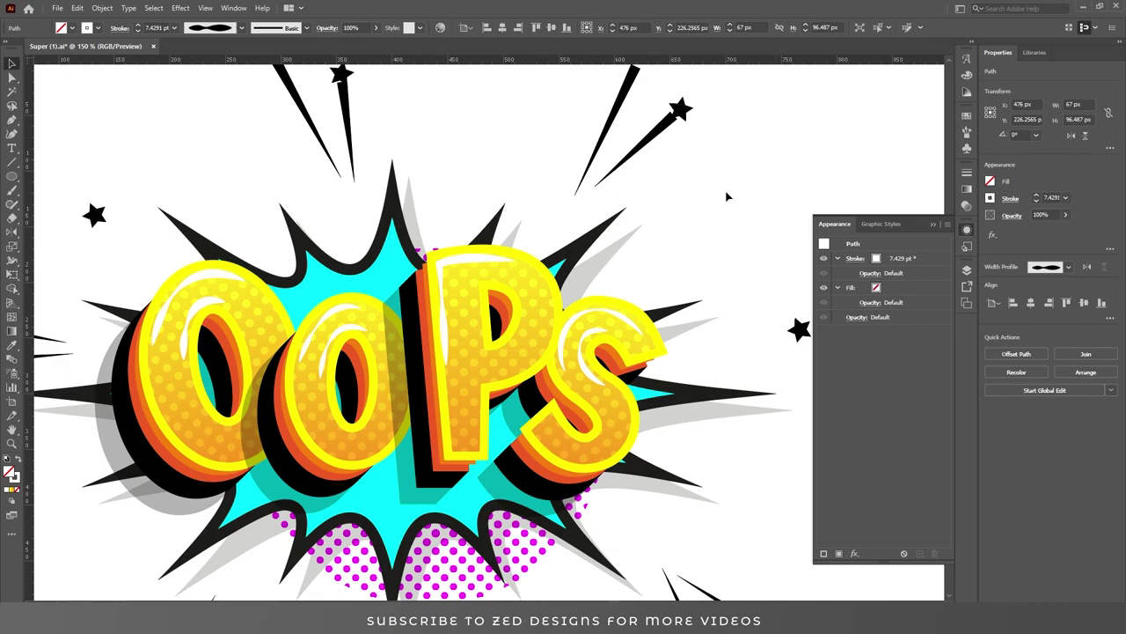
# Deselect everything, close the floating appearance settings and view the whole finished artwork.
pyautogui.click(466, 268)
pyautogui.hotkey('ctrl', 'shift', 'a')
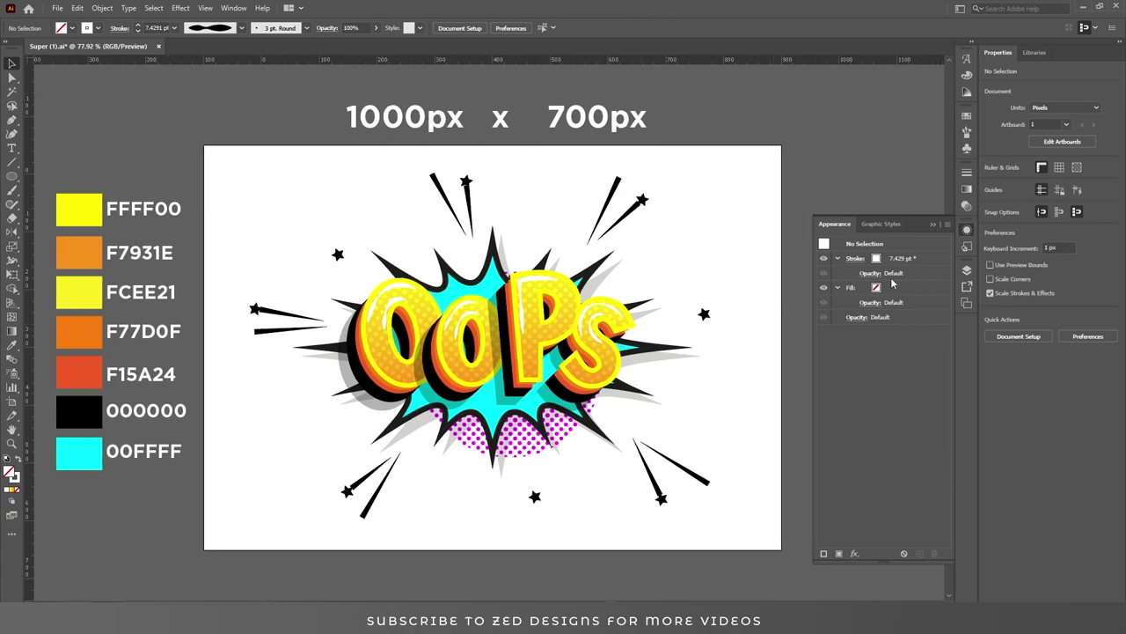
pyautogui.click(931, 226)
pyautogui.scroll(3, 616, 361)
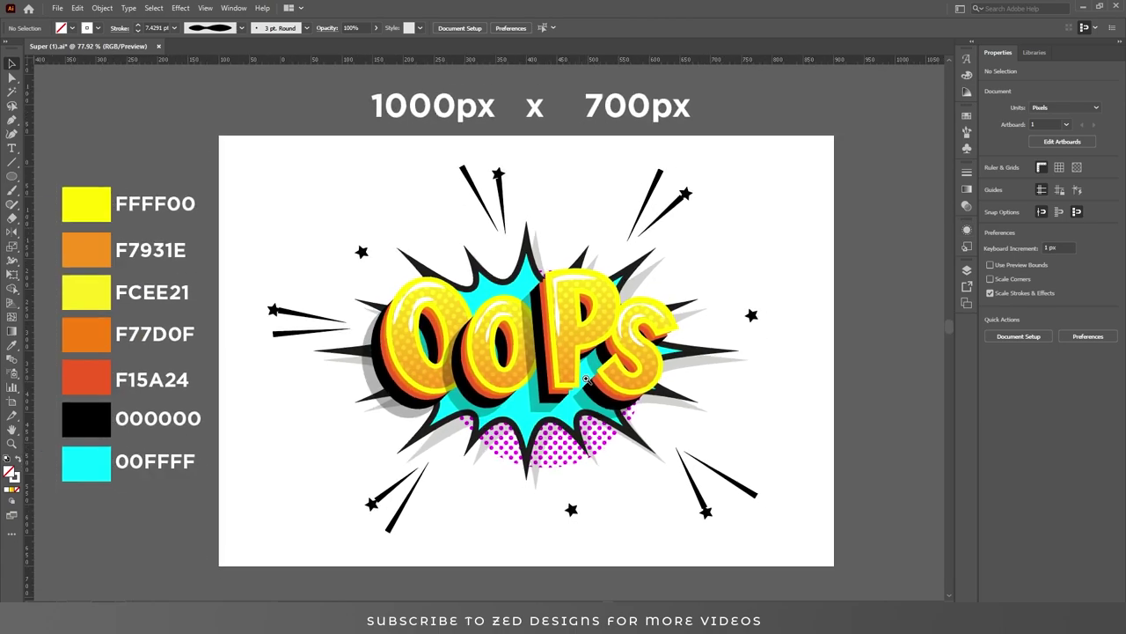